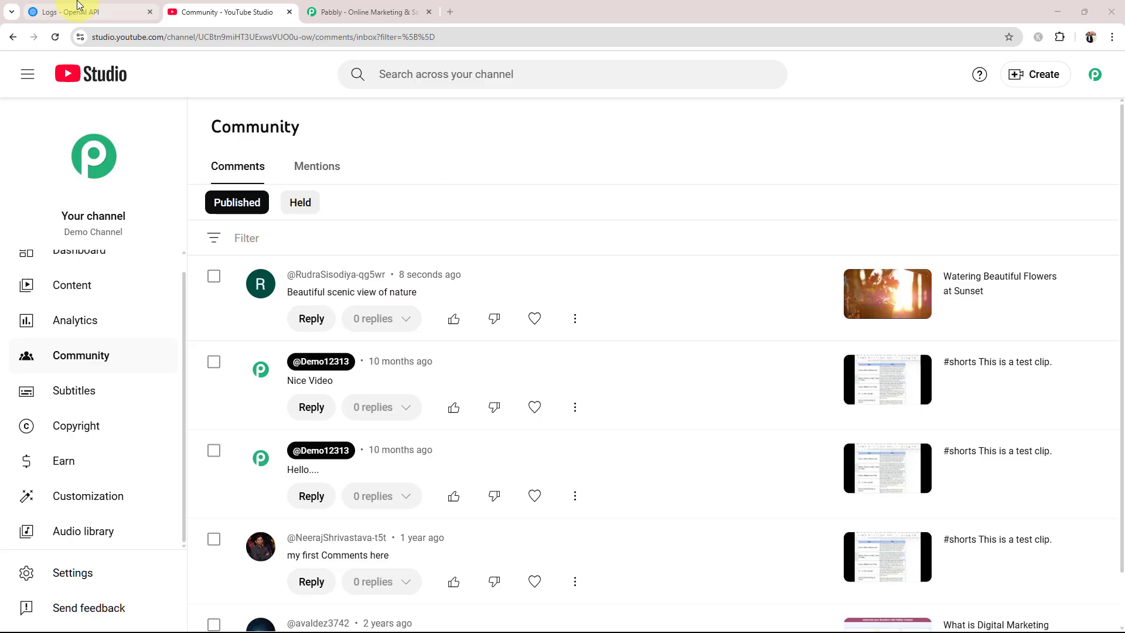
- Examine the OpenAI platform's logs page and the newest published comment in YouTube Studio's Community section
{"action": "mouse_move", "coordinate": [77, 4]}
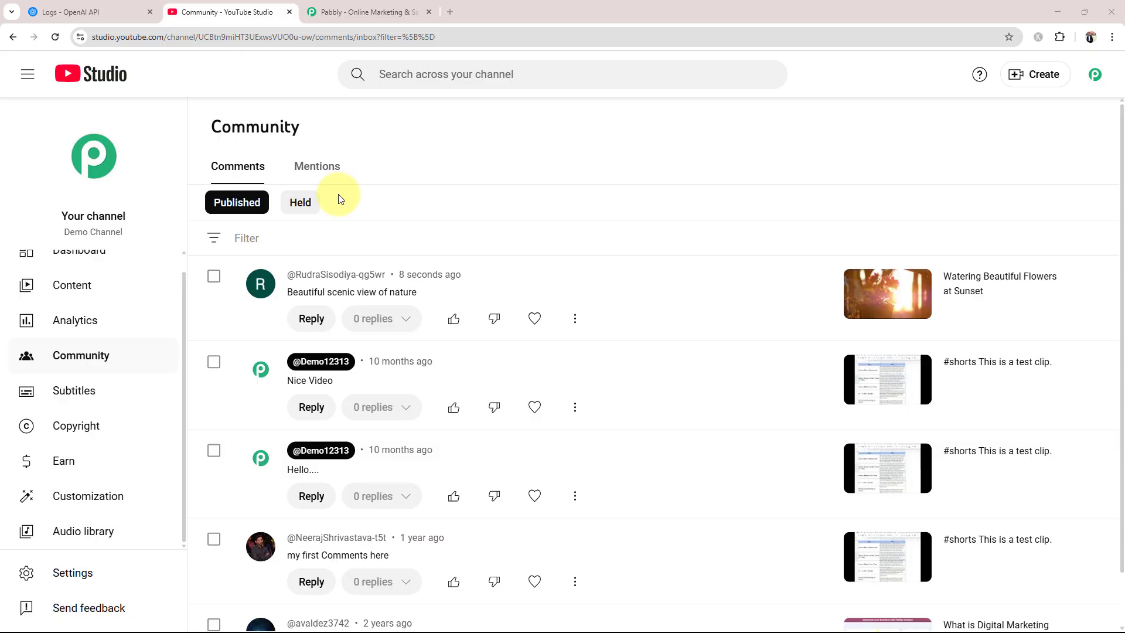
{"action": "left_click", "coordinate": [35, 11]}
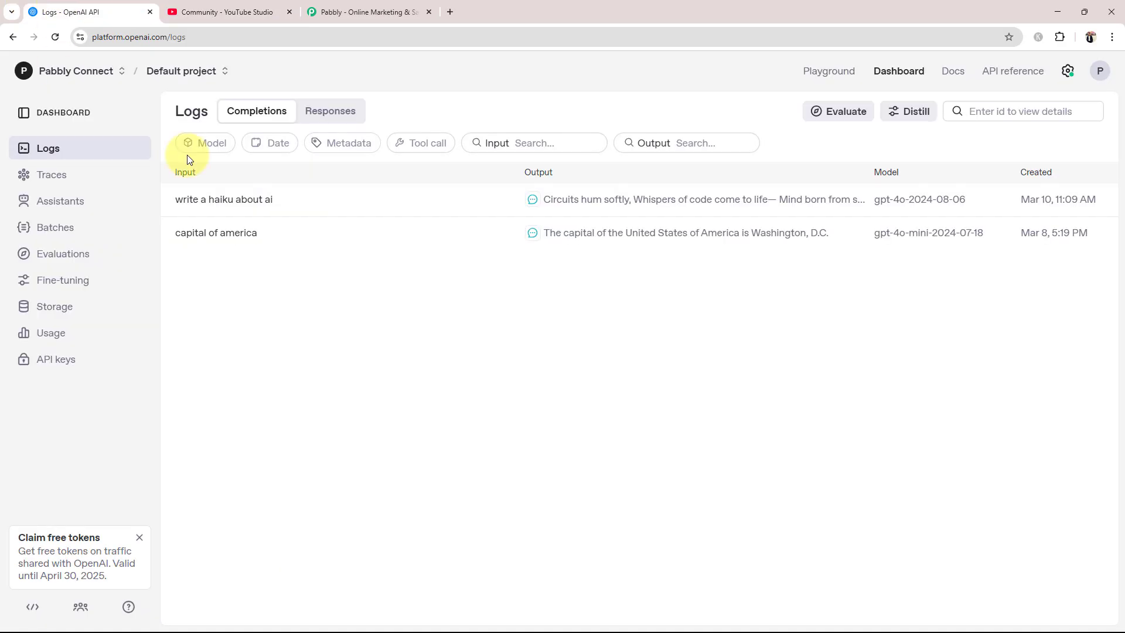
{"action": "left_click", "coordinate": [235, 16]}
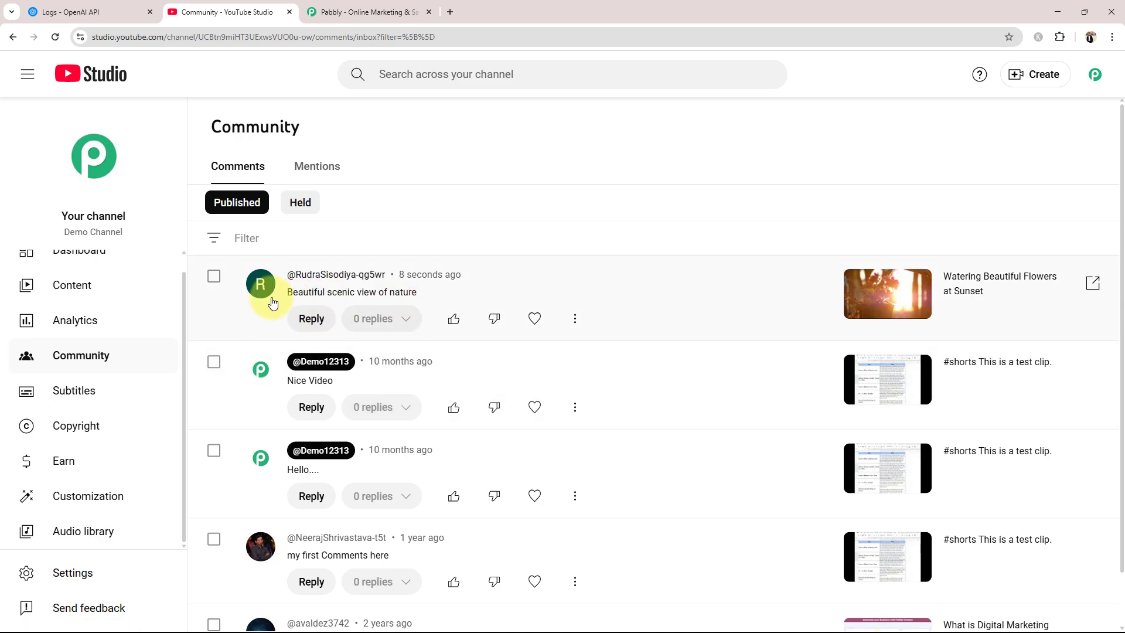
{"action": "left_click_drag", "start_coordinate": [290, 292], "coordinate": [351, 292]}
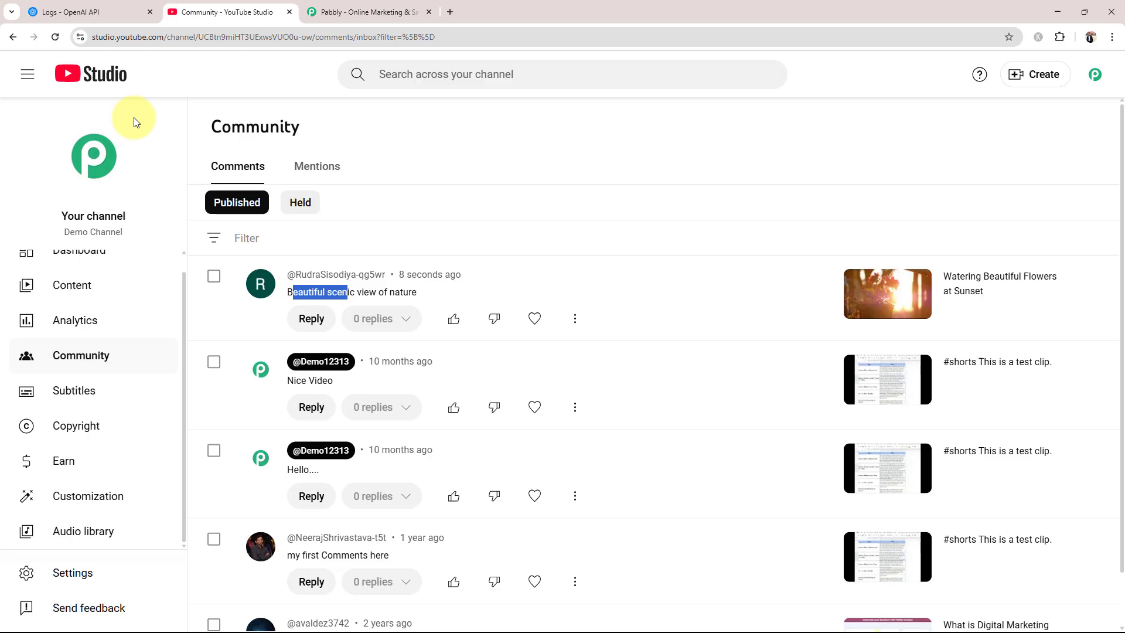
{"action": "left_click", "coordinate": [108, 9]}
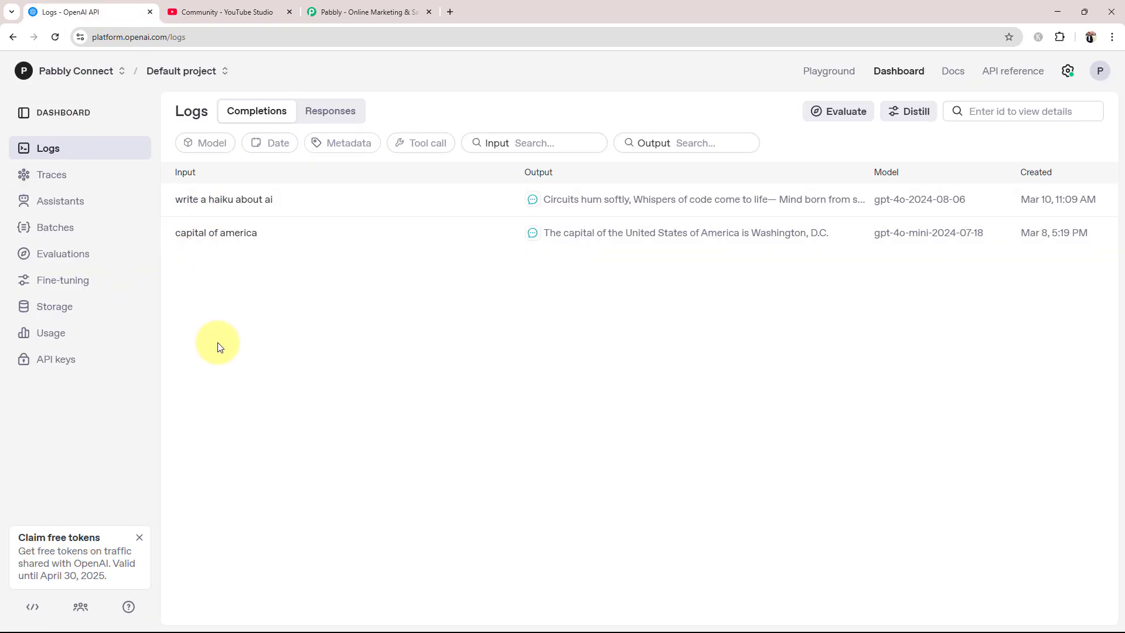
{"action": "left_click", "coordinate": [210, 11]}
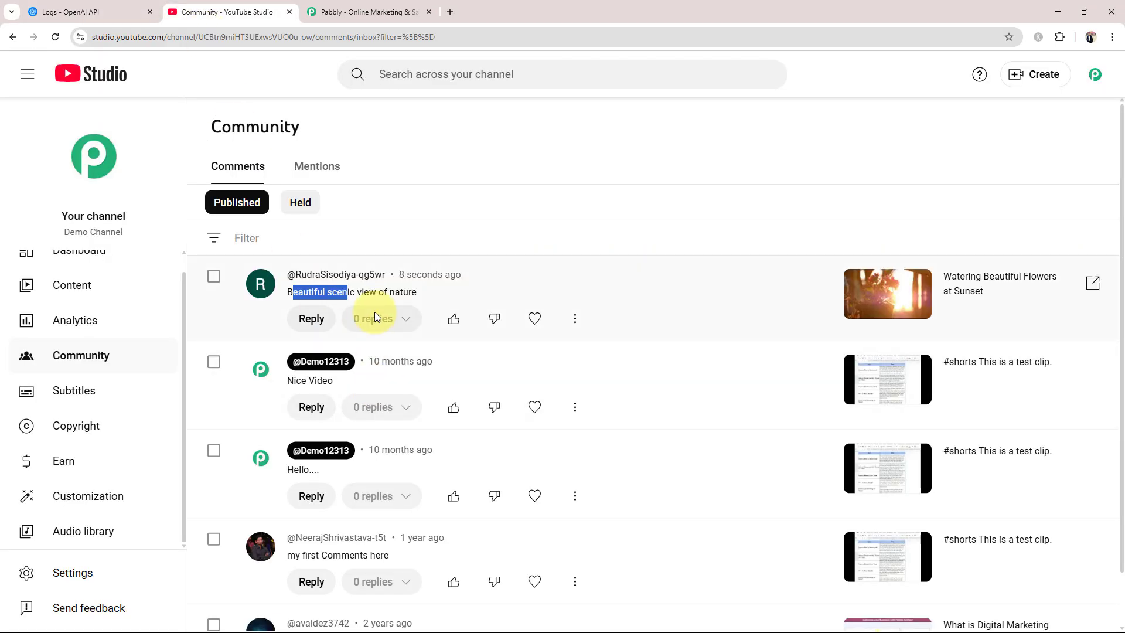
{"action": "left_click", "coordinate": [414, 291]}
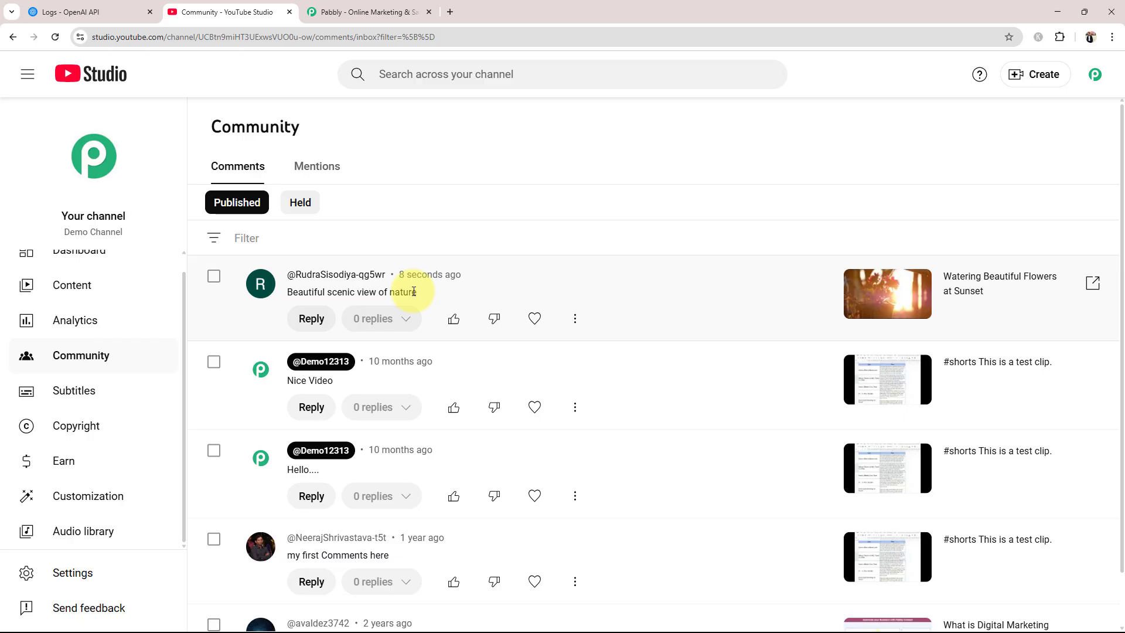
- Switch to the Pabbly website, sign in to the account and access Pabbly Connect
{"action": "left_click", "coordinate": [359, 12]}
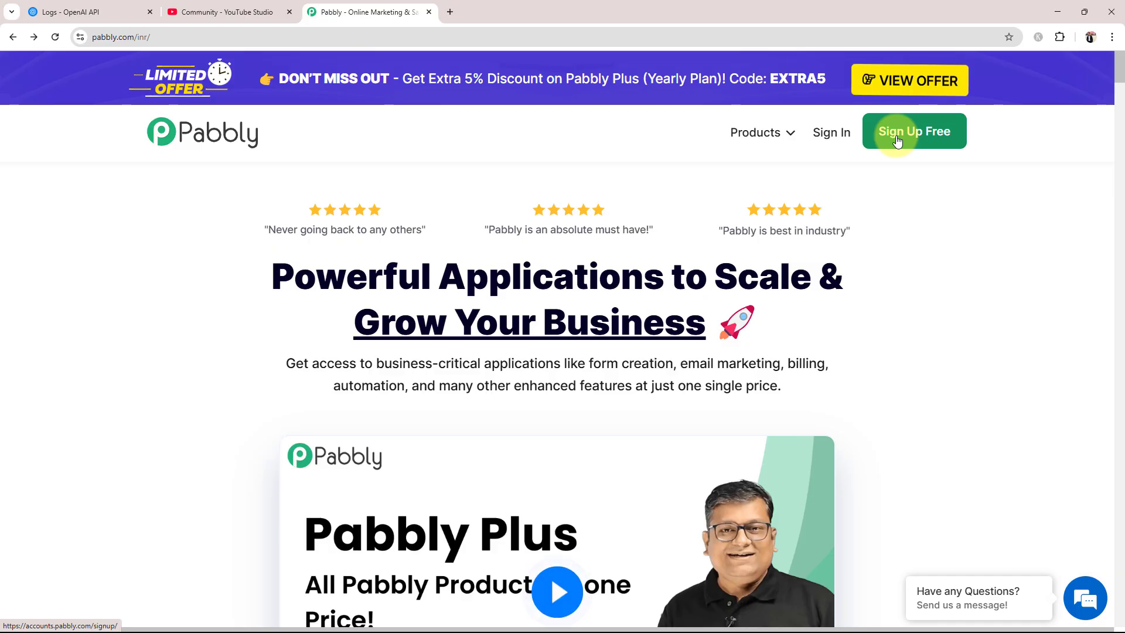
{"action": "left_click", "coordinate": [824, 132]}
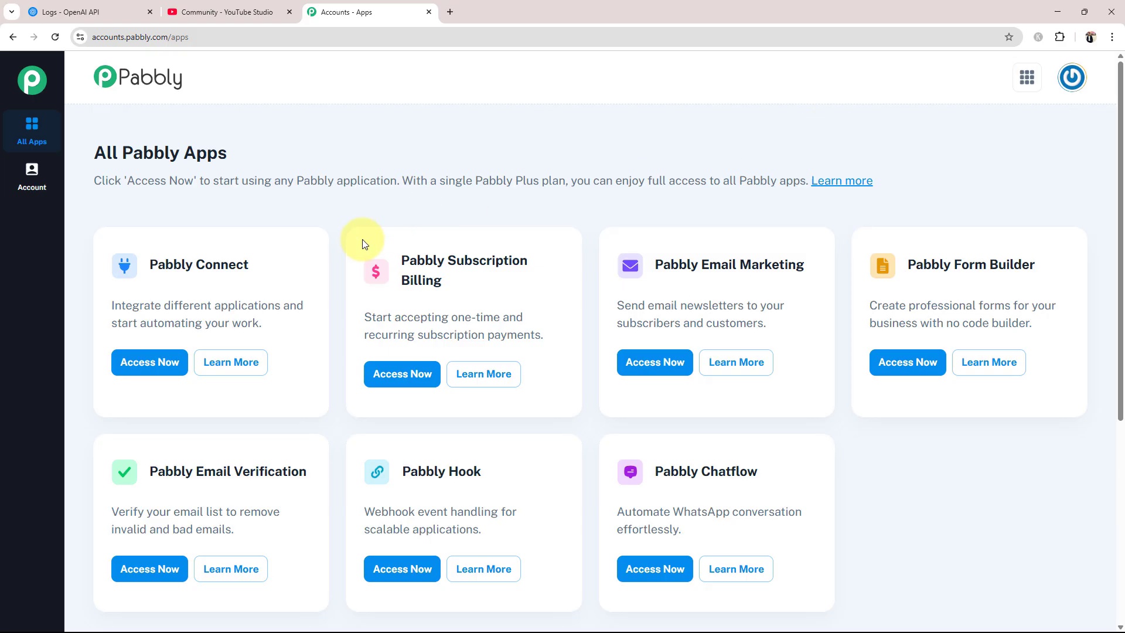
{"action": "left_click", "coordinate": [146, 356]}
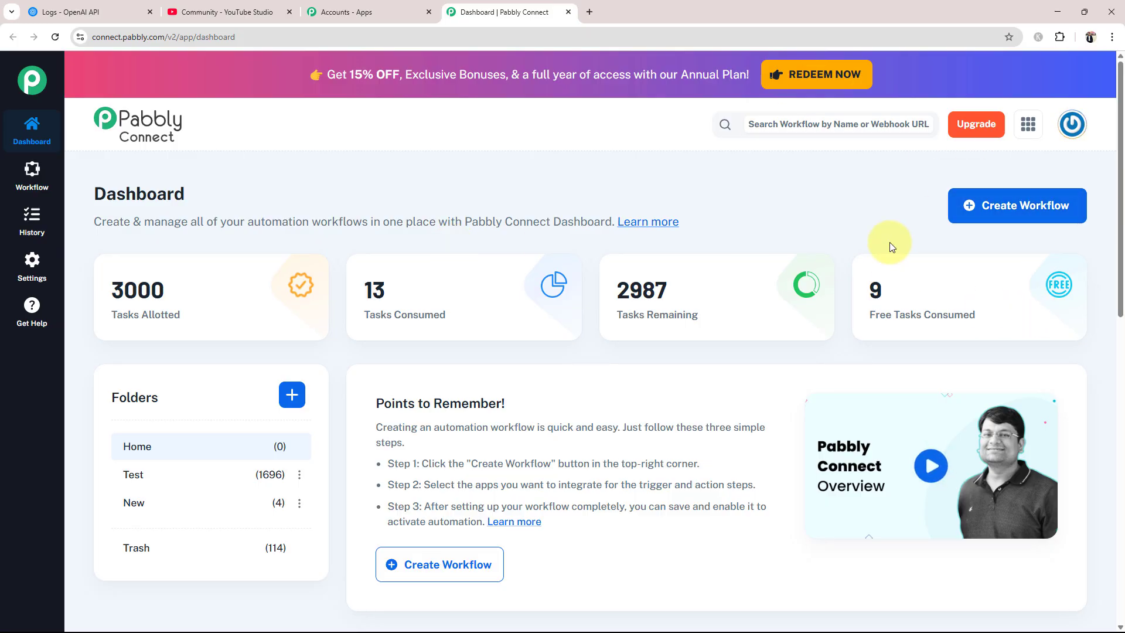
- Create a workflow named "Auto Reply to YouTube Comments Using AI Agent" in the Home folder
{"action": "left_click", "coordinate": [1016, 206]}
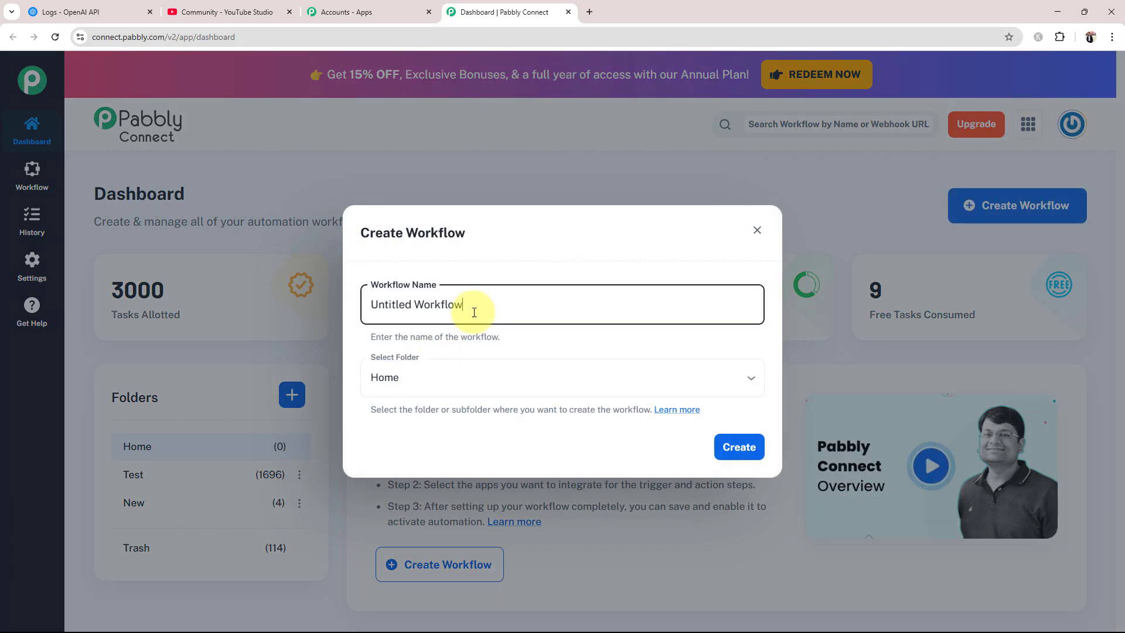
{"action": "left_click_drag", "start_coordinate": [477, 306], "coordinate": [296, 315]}
{"action": "key", "text": "BackSpace"}
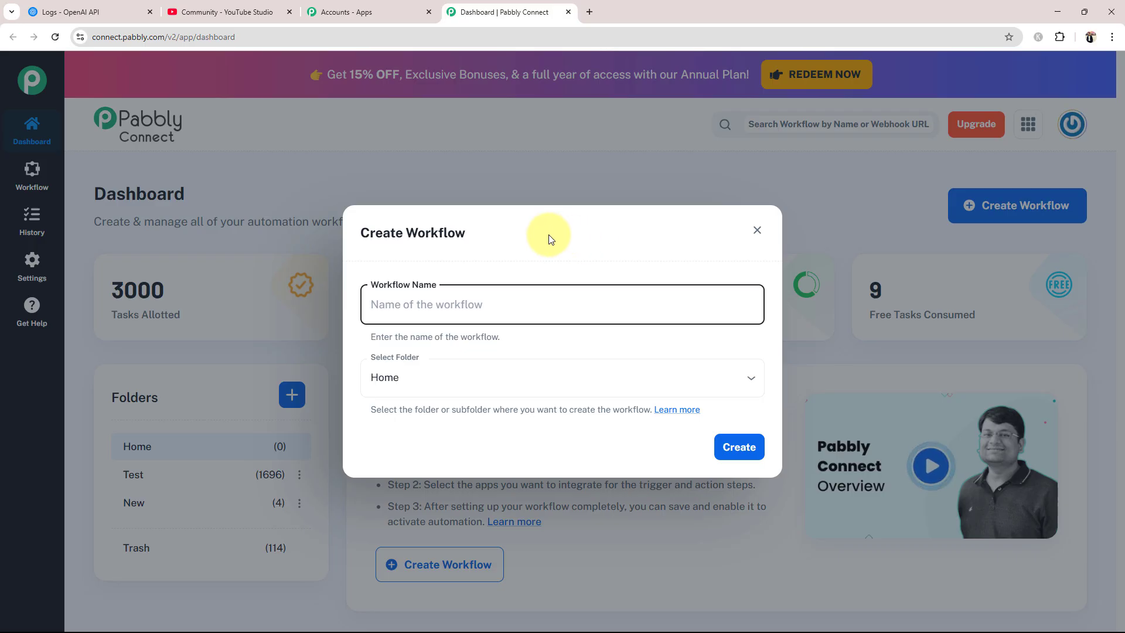
{"action": "type", "text": "Auto Reply to YouTube Comments Using AI Agent"}
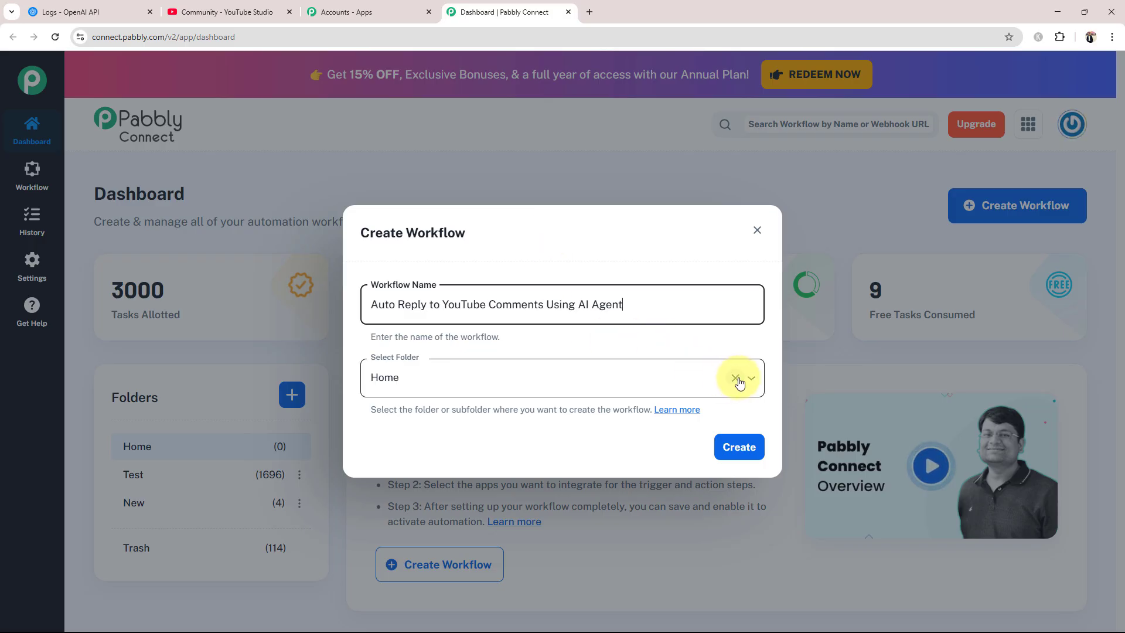
{"action": "left_click", "coordinate": [728, 377]}
{"action": "left_click", "coordinate": [399, 415]}
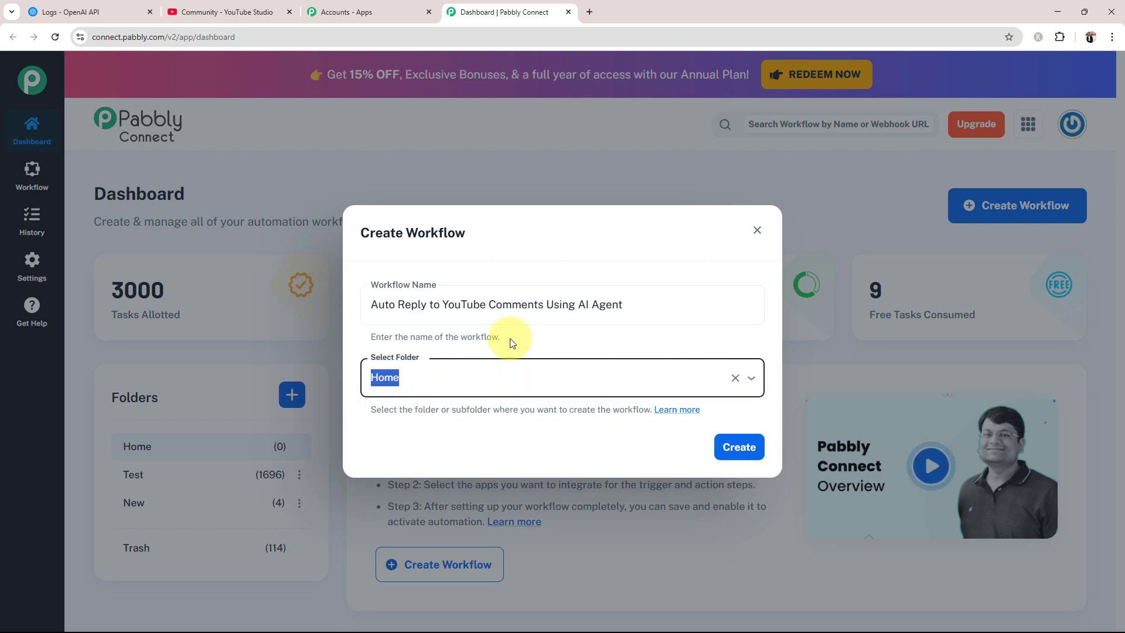
{"action": "left_click", "coordinate": [740, 451]}
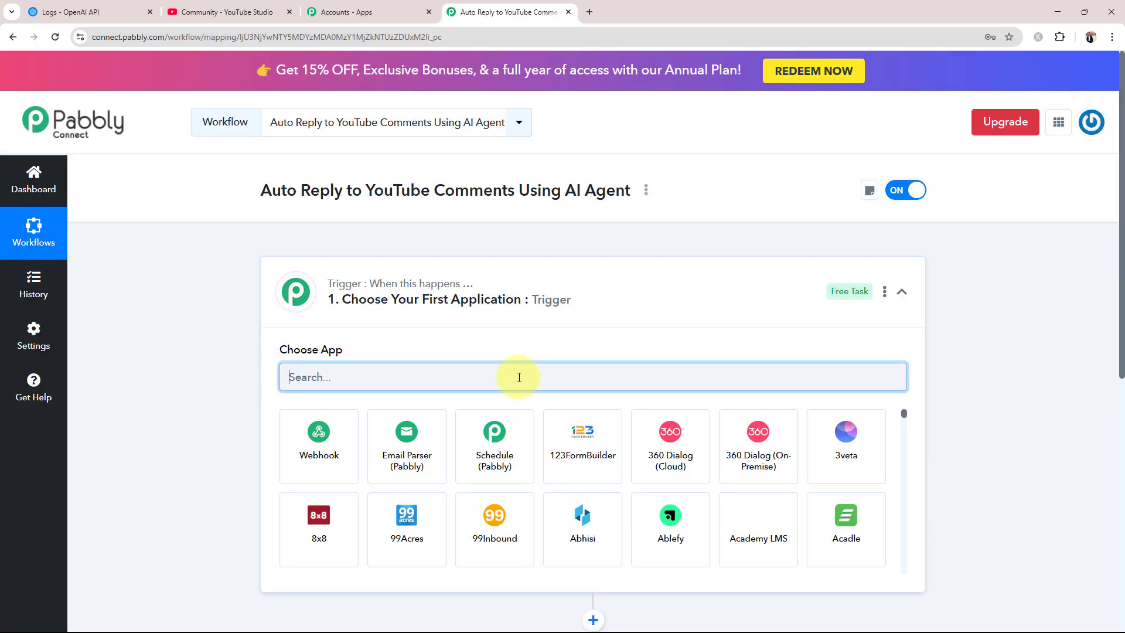
- Collapse the trigger step to view the workflow outline, and look at the OpenAI logs page before returning to the workflow
{"action": "left_click", "coordinate": [535, 313]}
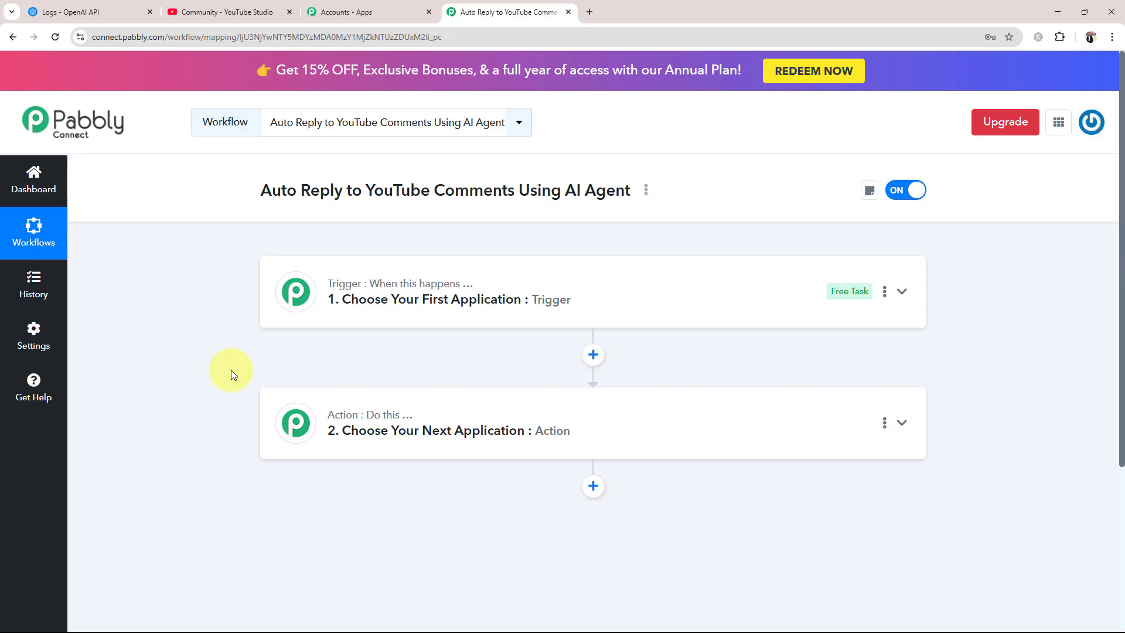
{"action": "left_click", "coordinate": [82, 12]}
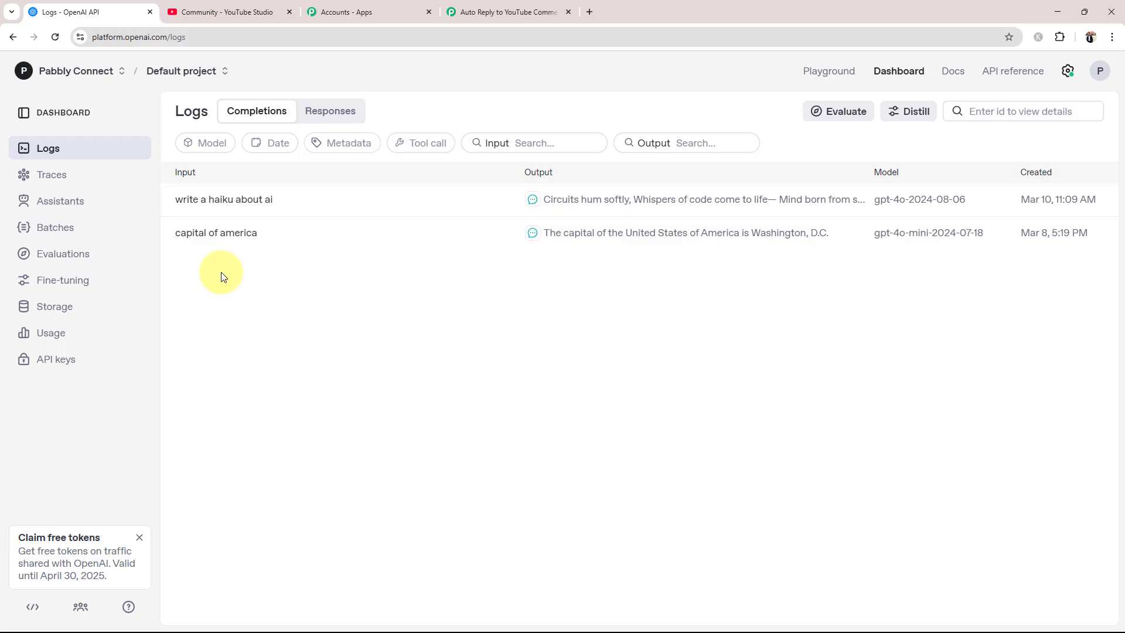
{"action": "left_click", "coordinate": [521, 12]}
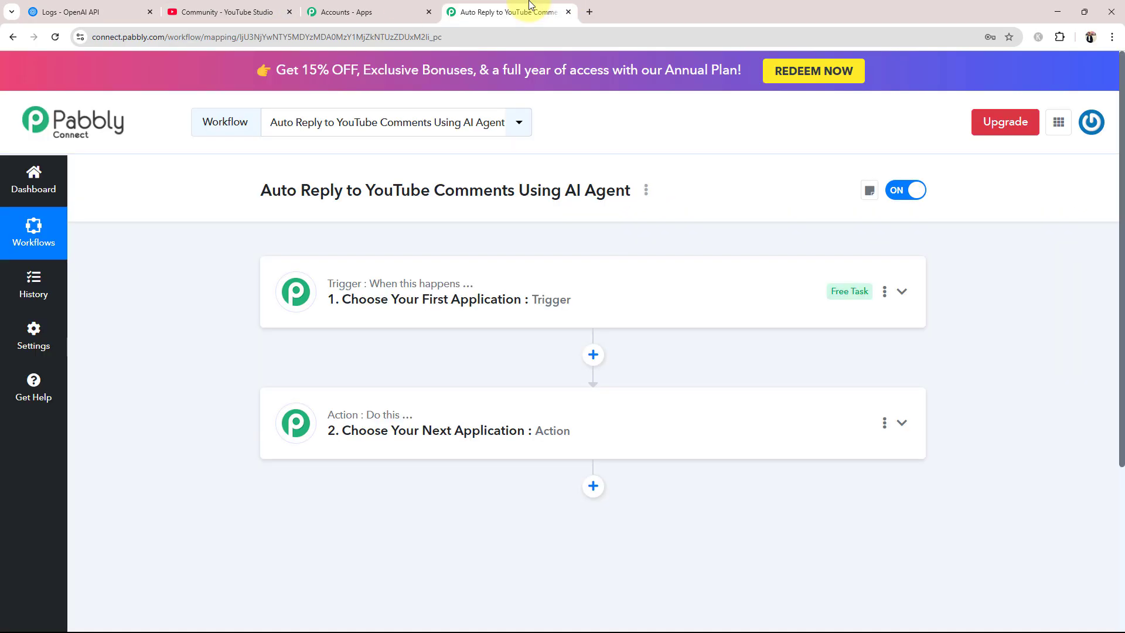
- Set the workflow's trigger app to YouTube with the trigger event New Comment on a Channel
{"action": "left_click", "coordinate": [359, 295]}
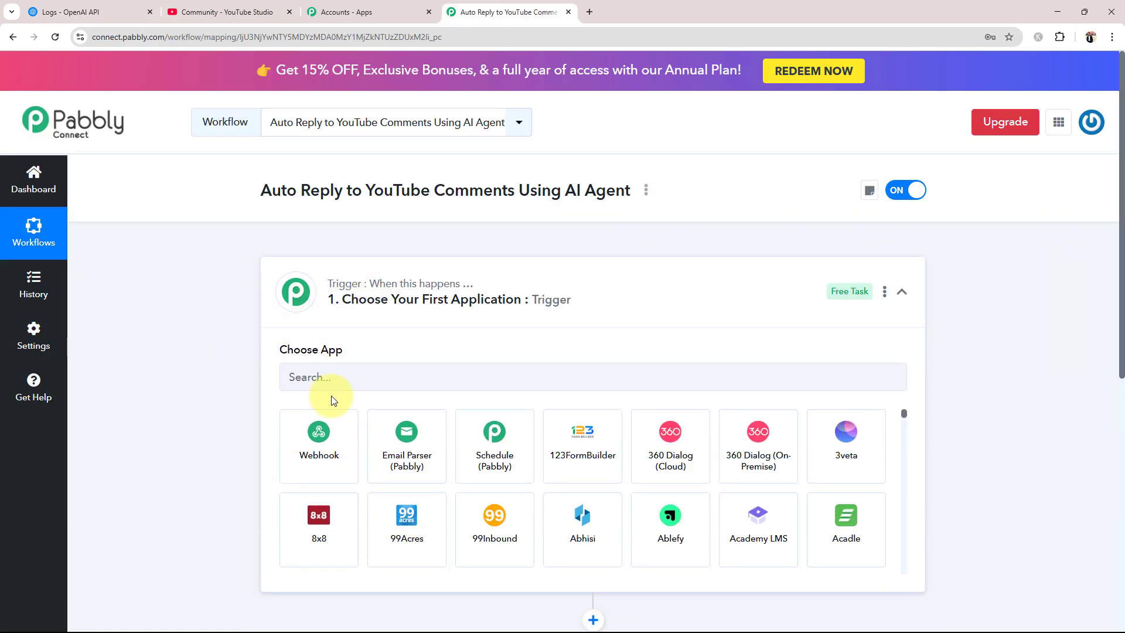
{"action": "left_click", "coordinate": [335, 376]}
{"action": "type", "text": "Y"}
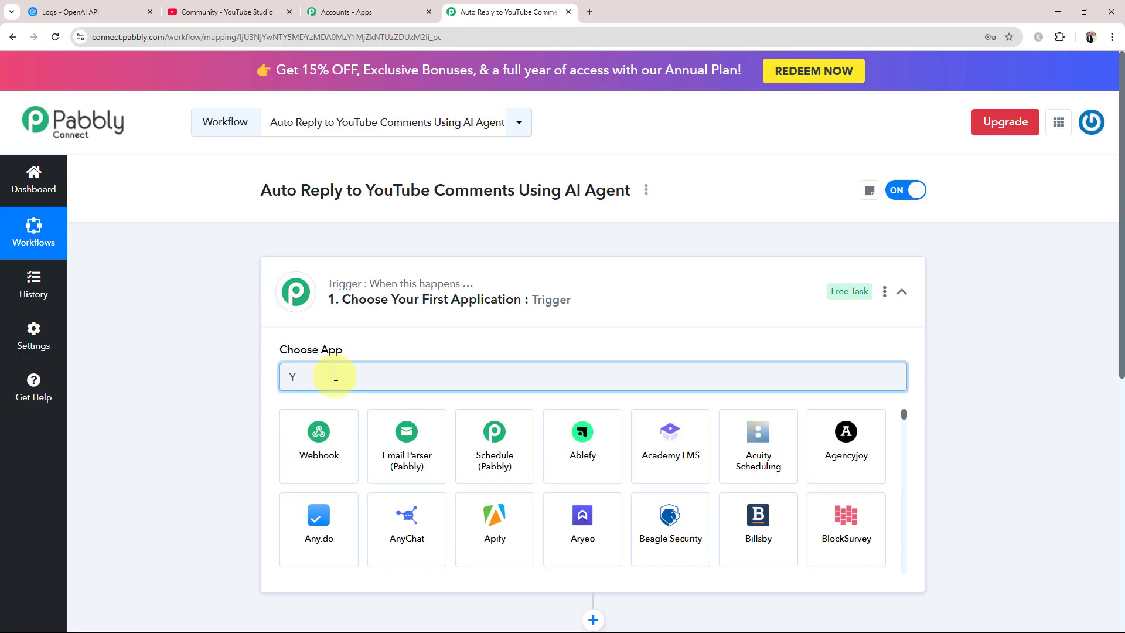
{"action": "type", "text": "outube"}
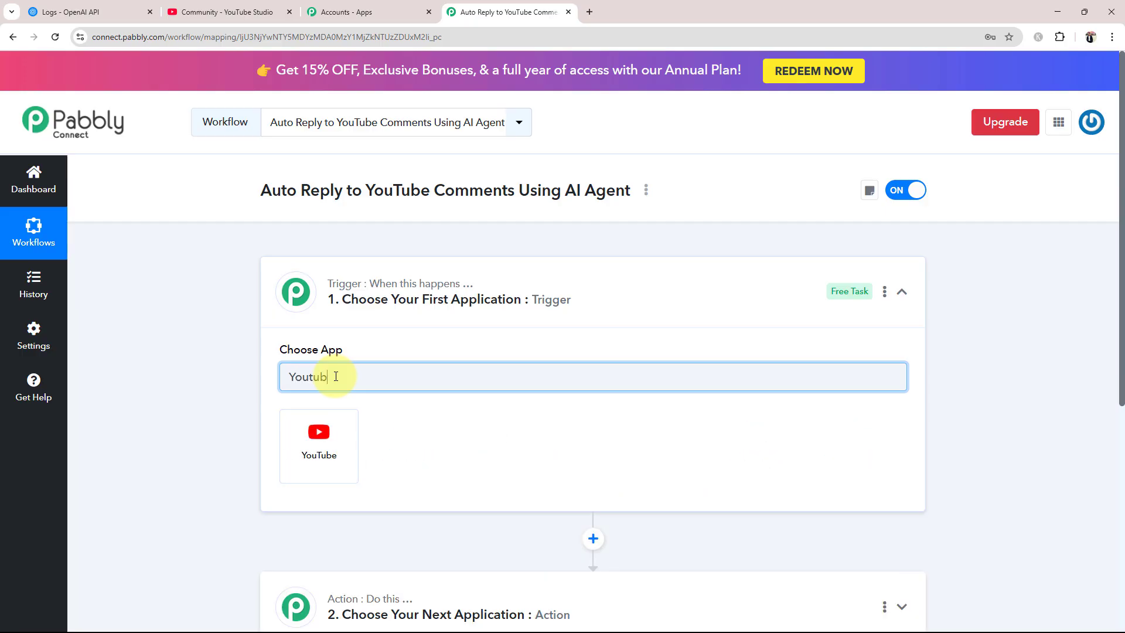
{"action": "left_click", "coordinate": [338, 445]}
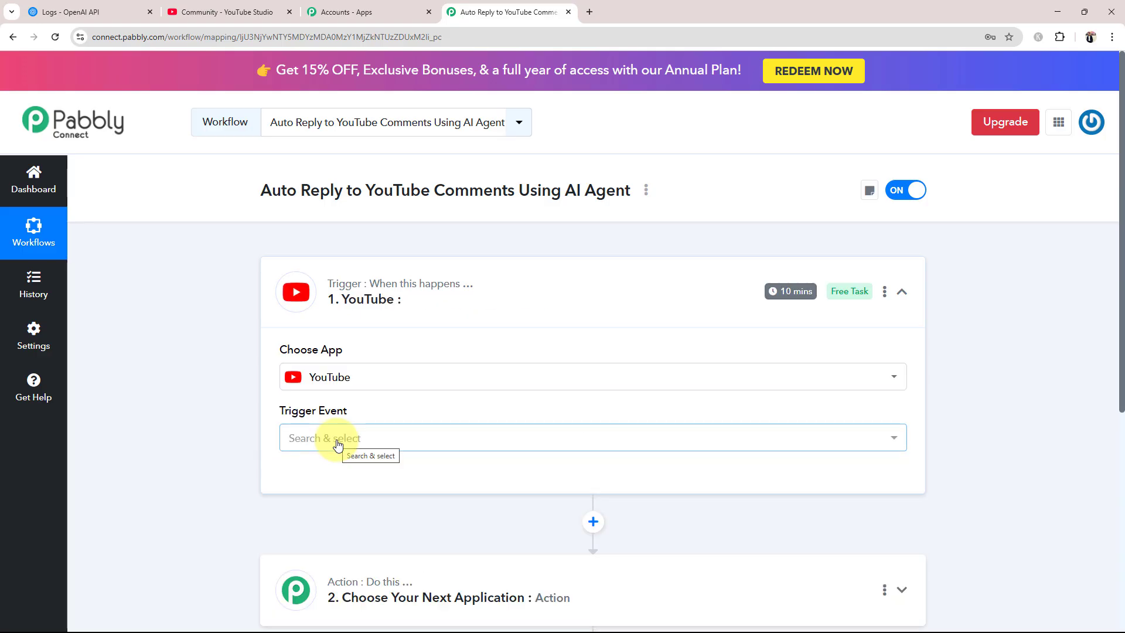
{"action": "left_click", "coordinate": [294, 438]}
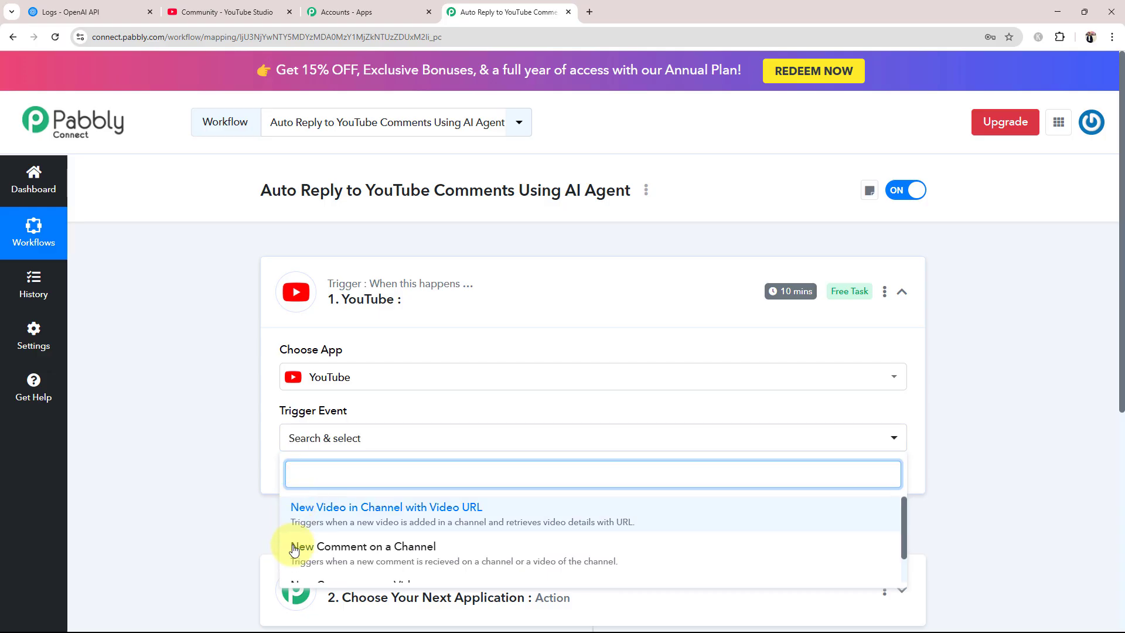
{"action": "scroll", "coordinate": [353, 555], "scroll_direction": "down", "scroll_amount": 1}
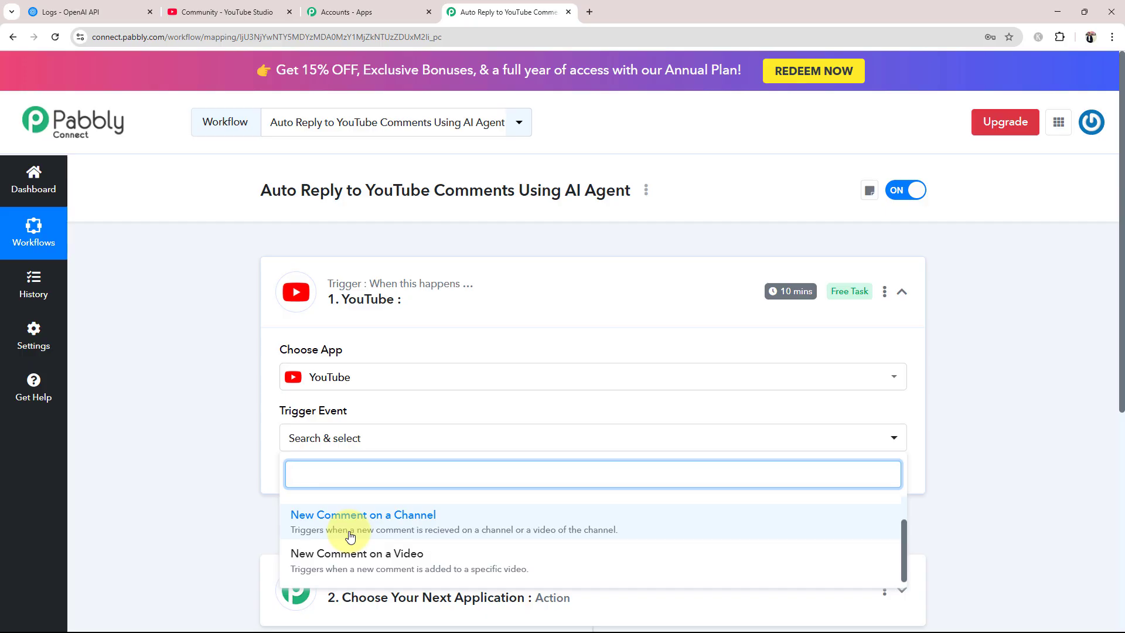
{"action": "left_click", "coordinate": [350, 534]}
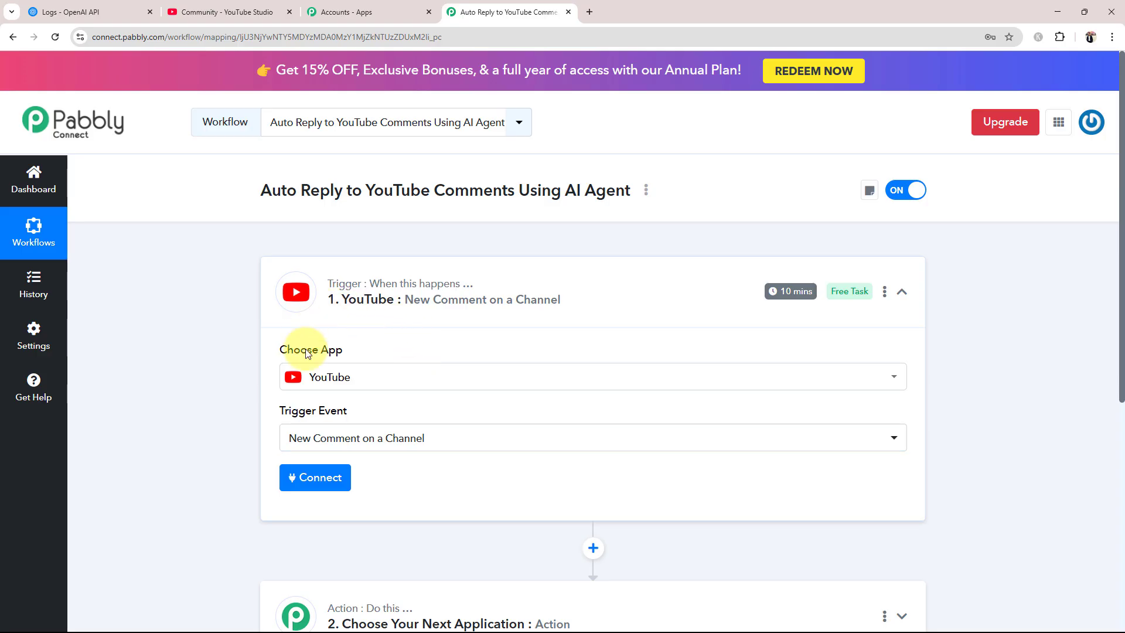
- Add a new YouTube connection named "YouTube #53" for the trigger and authorize its access to the Google account
{"action": "left_click", "coordinate": [336, 485]}
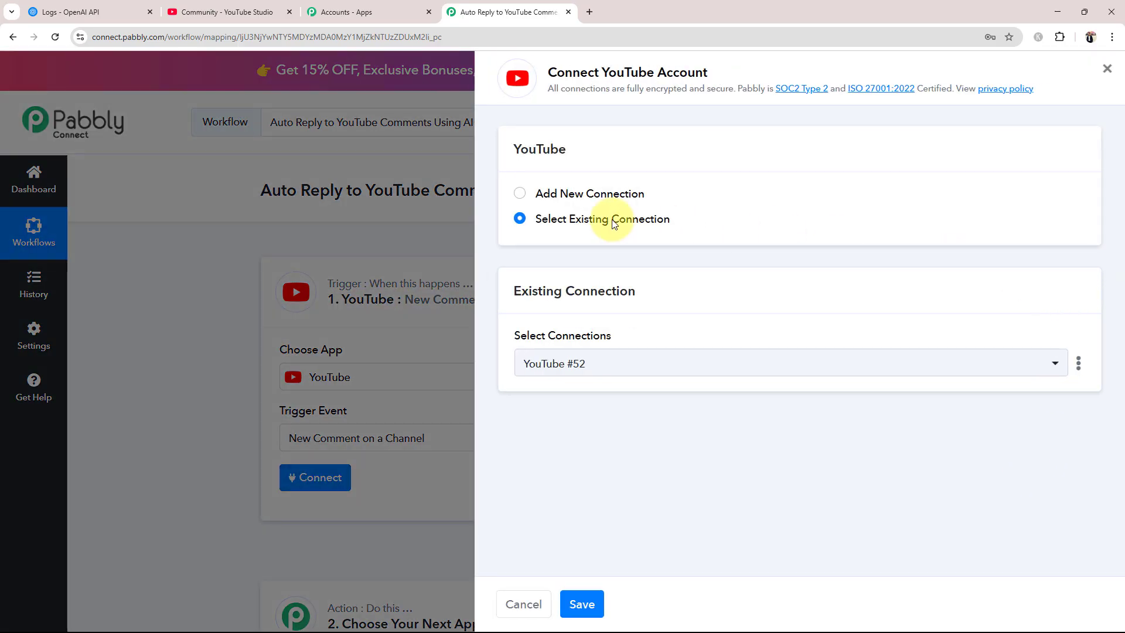
{"action": "left_click", "coordinate": [519, 194]}
{"action": "left_click", "coordinate": [527, 384]}
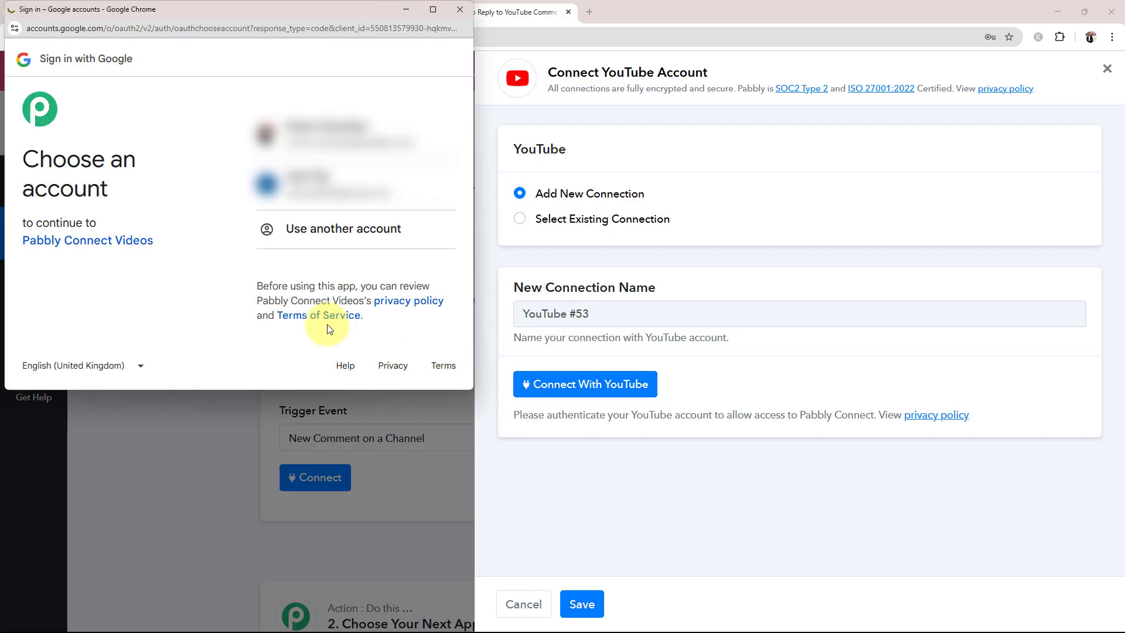
{"action": "left_click", "coordinate": [305, 206]}
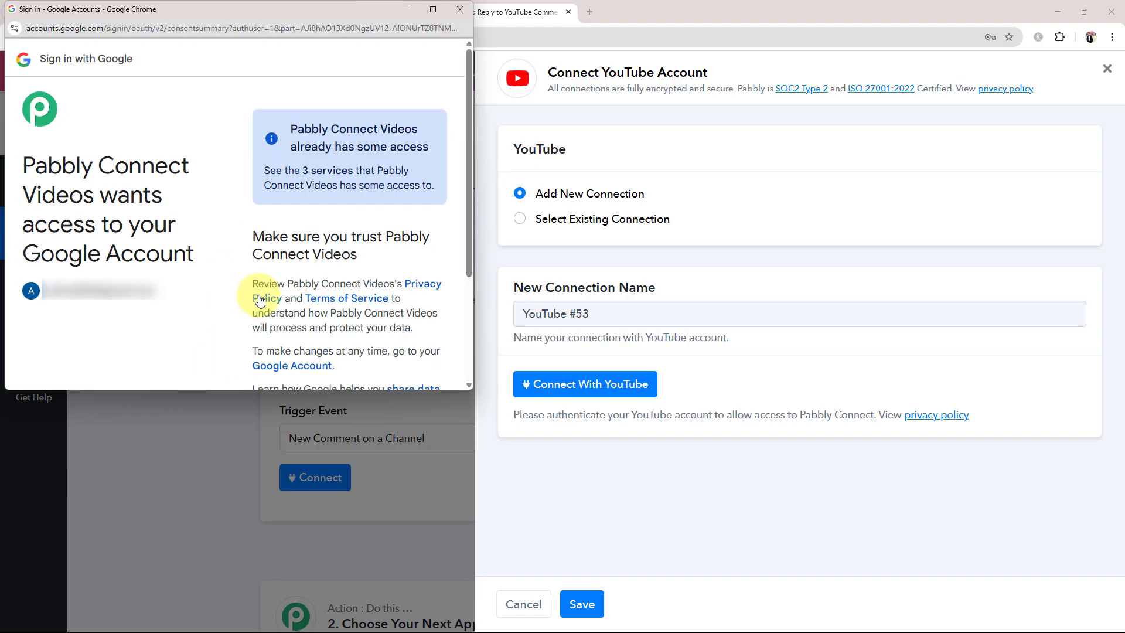
{"action": "scroll", "coordinate": [269, 296], "scroll_direction": "down", "scroll_amount": 3}
{"action": "left_click", "coordinate": [393, 319]}
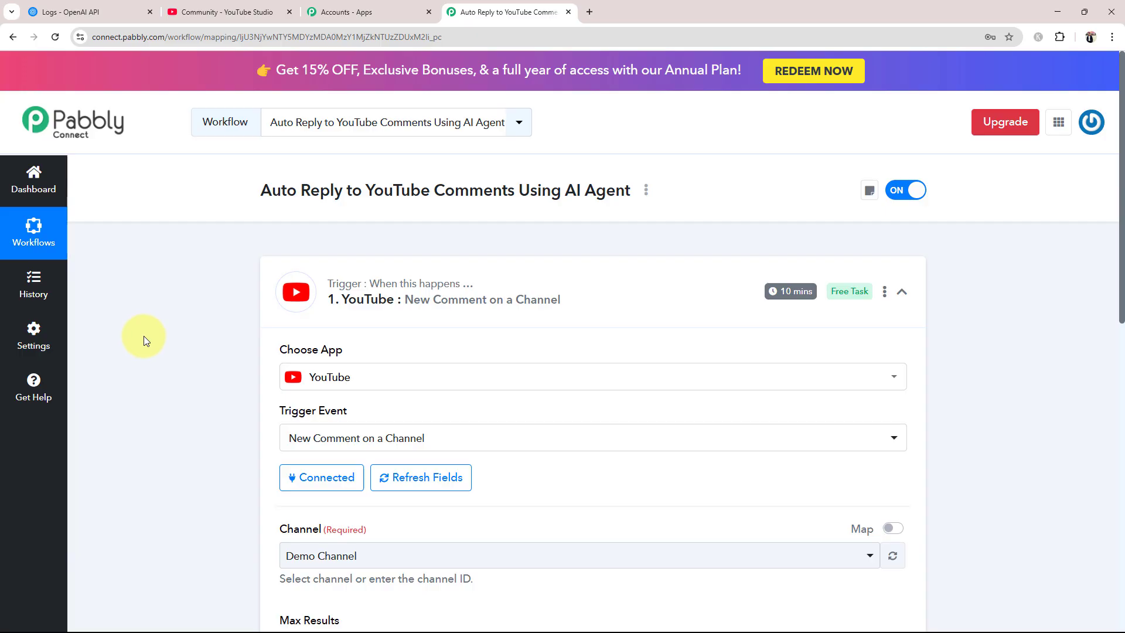
- Select Demo Channel as the channel the trigger monitors for new comments
{"action": "scroll", "coordinate": [149, 336], "scroll_direction": "down", "scroll_amount": 4}
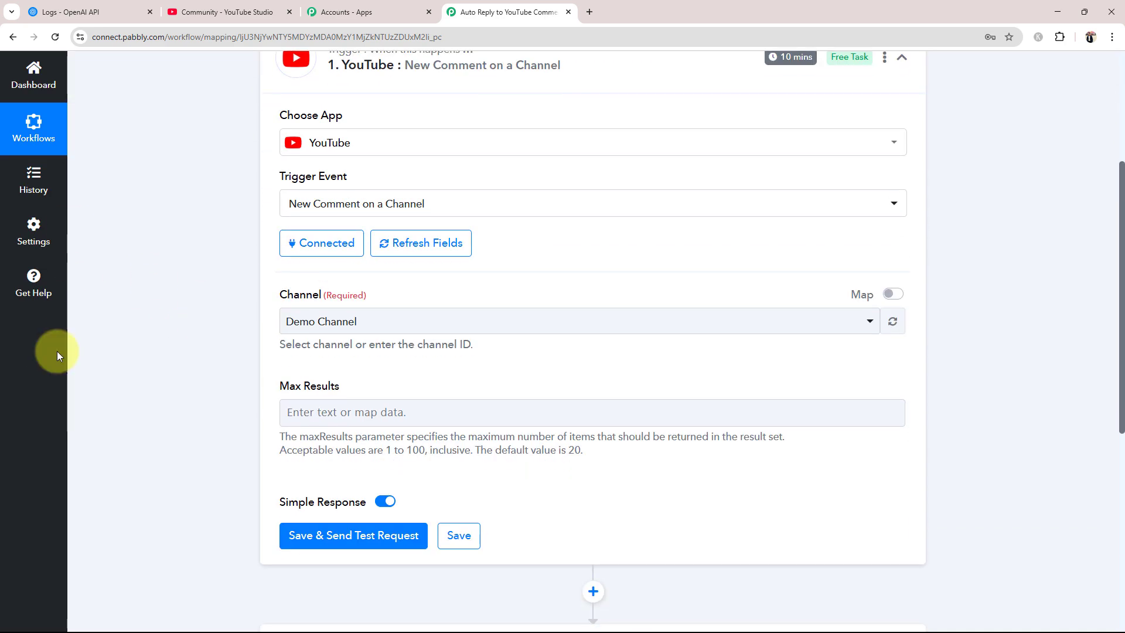
{"action": "left_click_drag", "start_coordinate": [270, 301], "coordinate": [359, 329]}
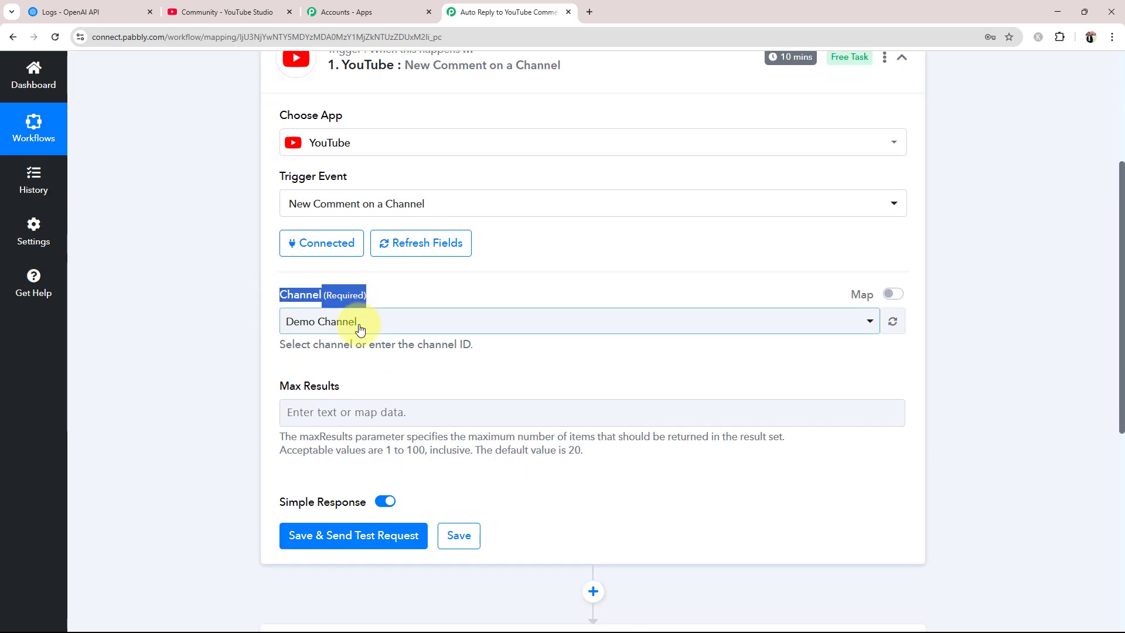
{"action": "left_click", "coordinate": [359, 328]}
{"action": "left_click", "coordinate": [334, 384]}
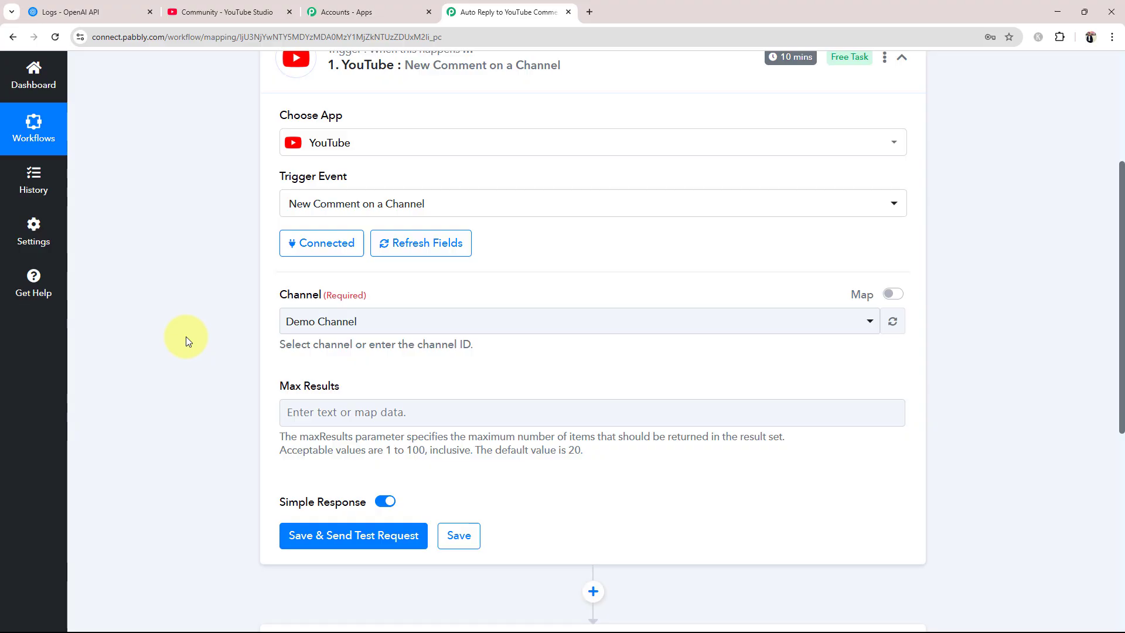
- Check the channel name in YouTube Studio against the trigger's channel setting and return to the workflow
{"action": "left_click", "coordinate": [222, 12]}
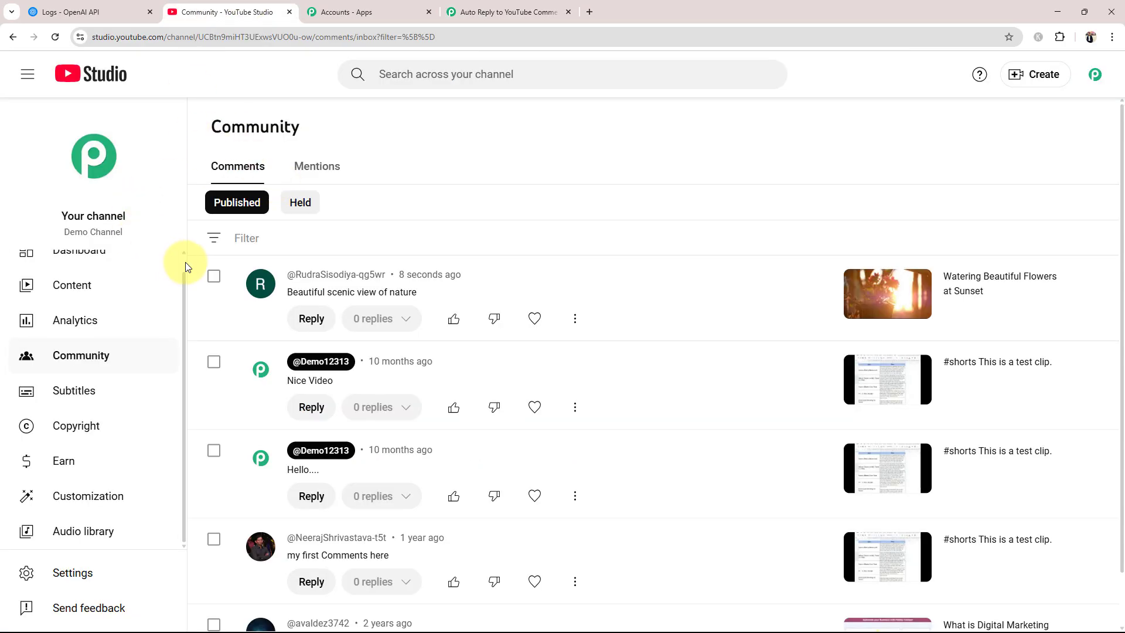
{"action": "left_click_drag", "start_coordinate": [64, 232], "coordinate": [125, 233]}
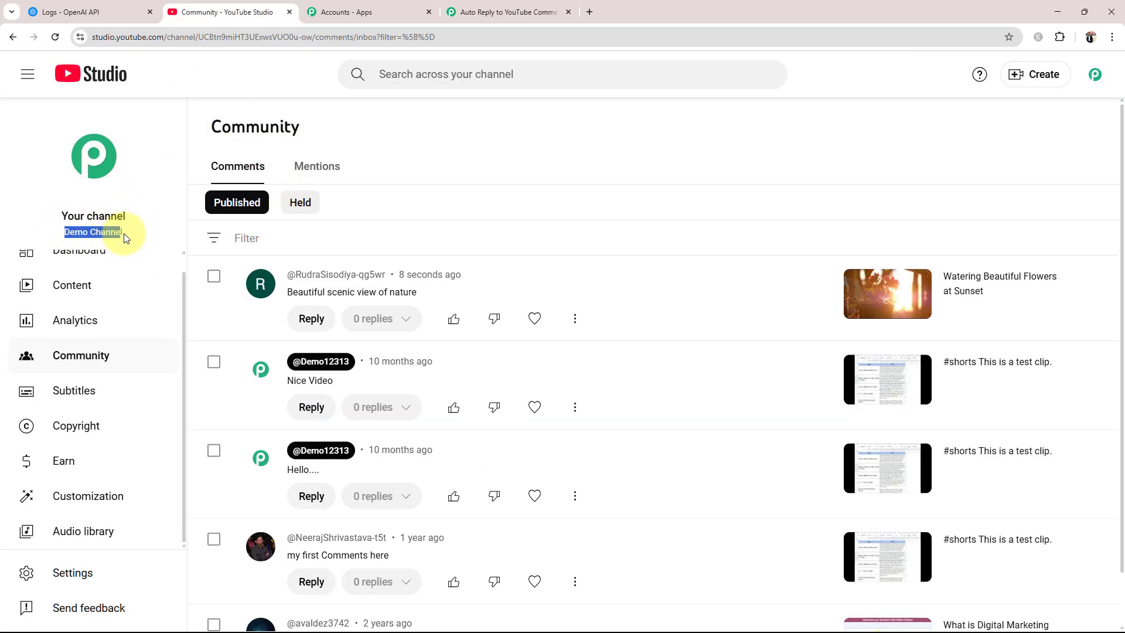
{"action": "left_click", "coordinate": [495, 12]}
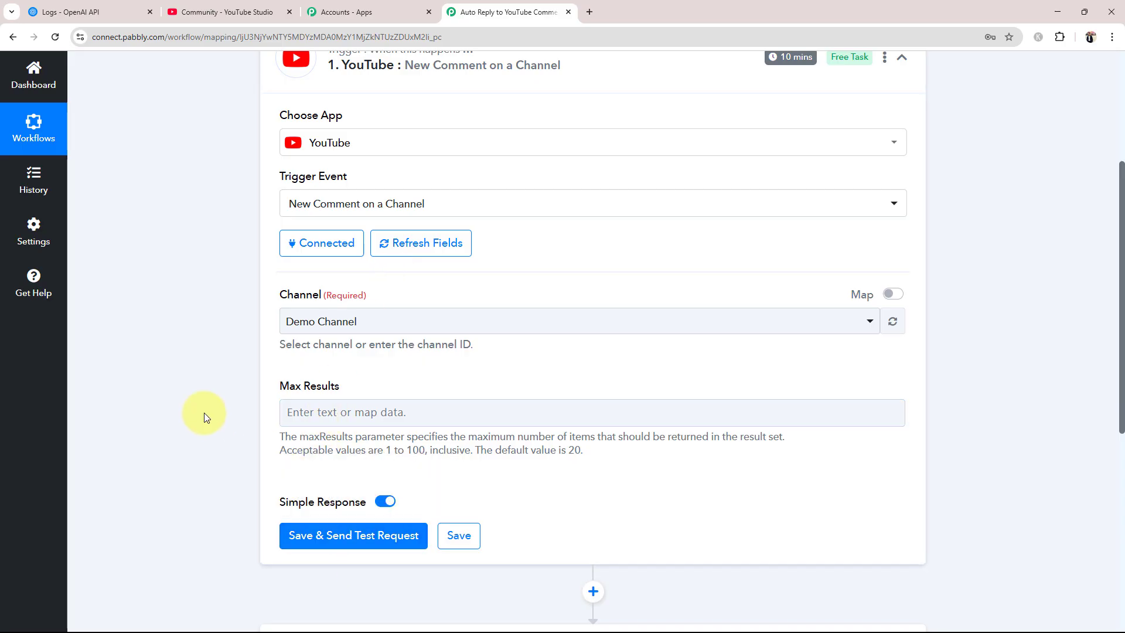
- Set the trigger's Max Results to 1
{"action": "left_click_drag", "start_coordinate": [350, 393], "coordinate": [304, 412]}
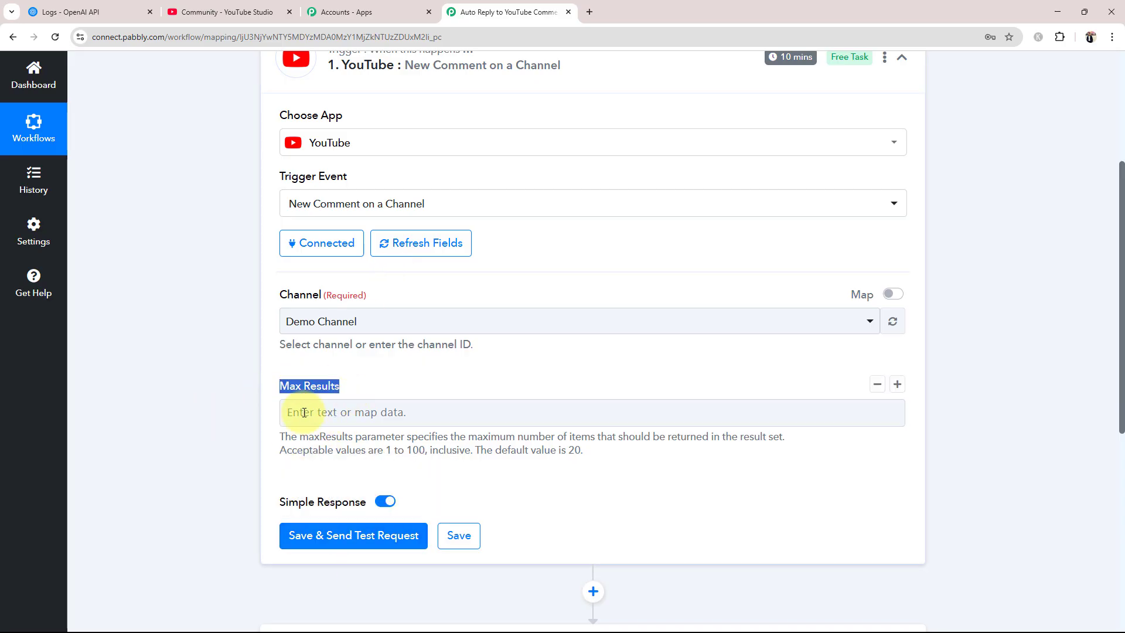
{"action": "left_click", "coordinate": [239, 413]}
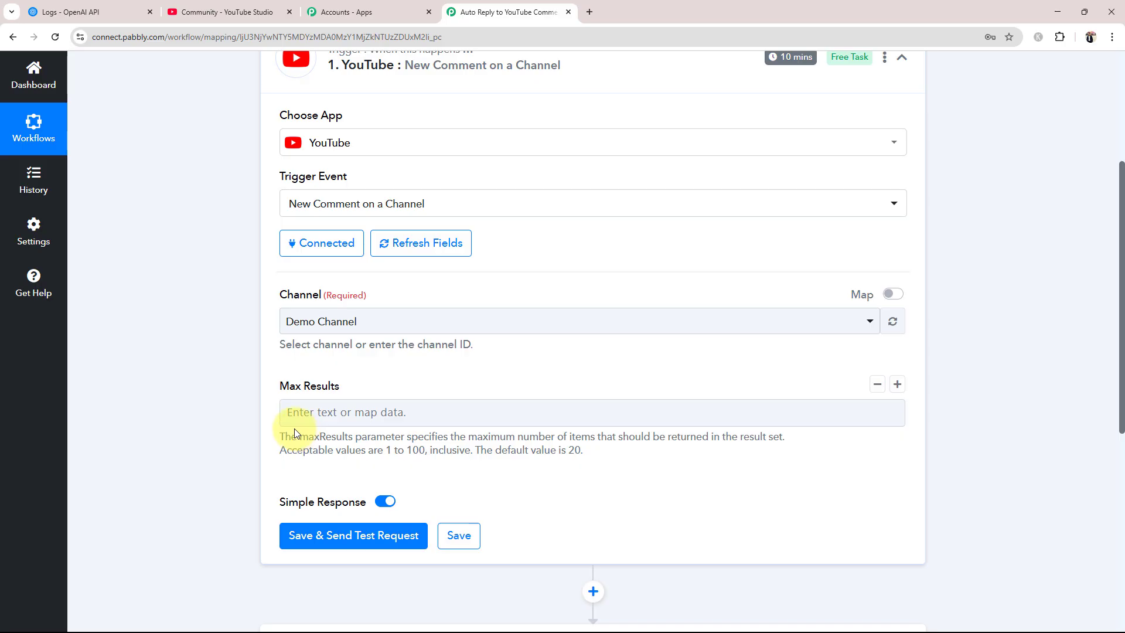
{"action": "left_click", "coordinate": [311, 420]}
{"action": "type", "text": "1"}
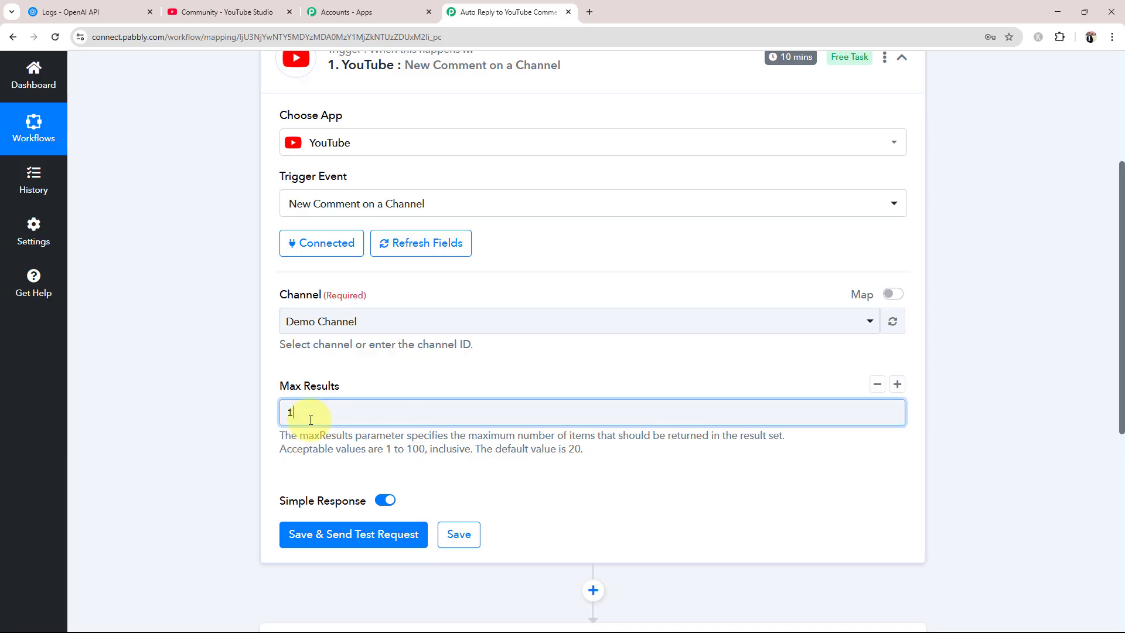
{"action": "left_click", "coordinate": [200, 408]}
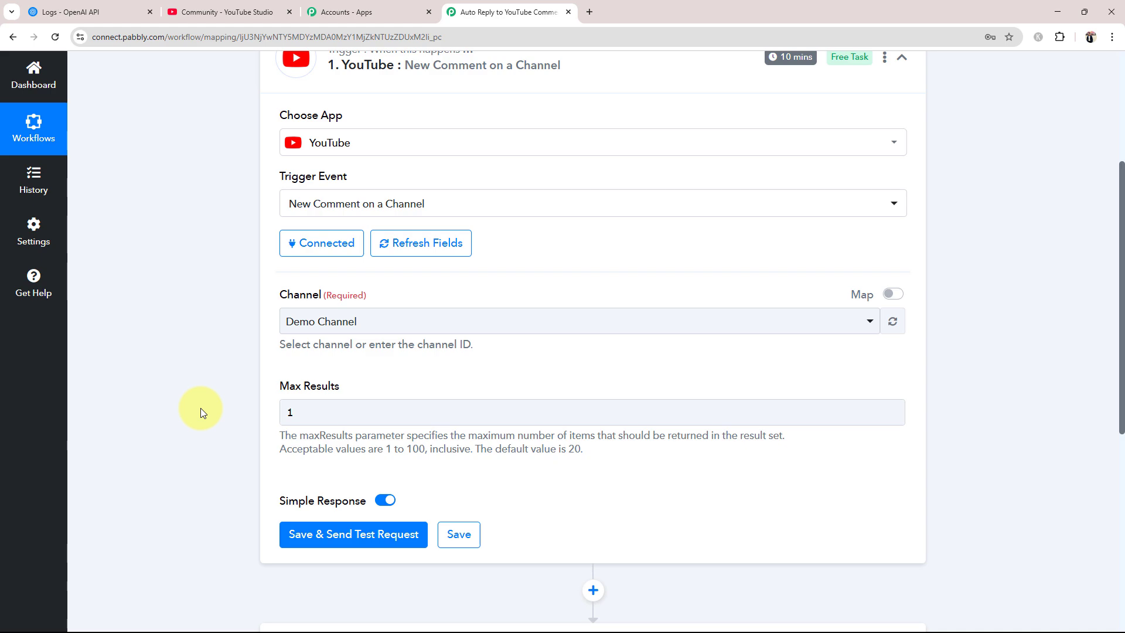
- Review the newest published comment on the channel in YouTube Studio and return to the workflow
{"action": "scroll", "coordinate": [201, 408], "scroll_direction": "down", "scroll_amount": 2}
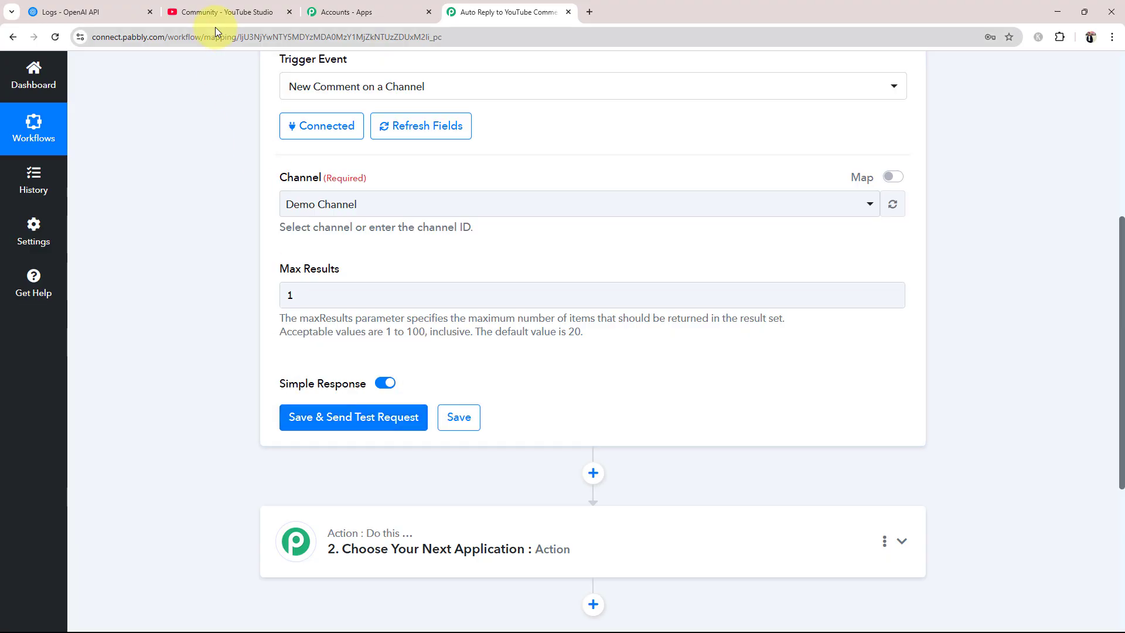
{"action": "left_click", "coordinate": [221, 12]}
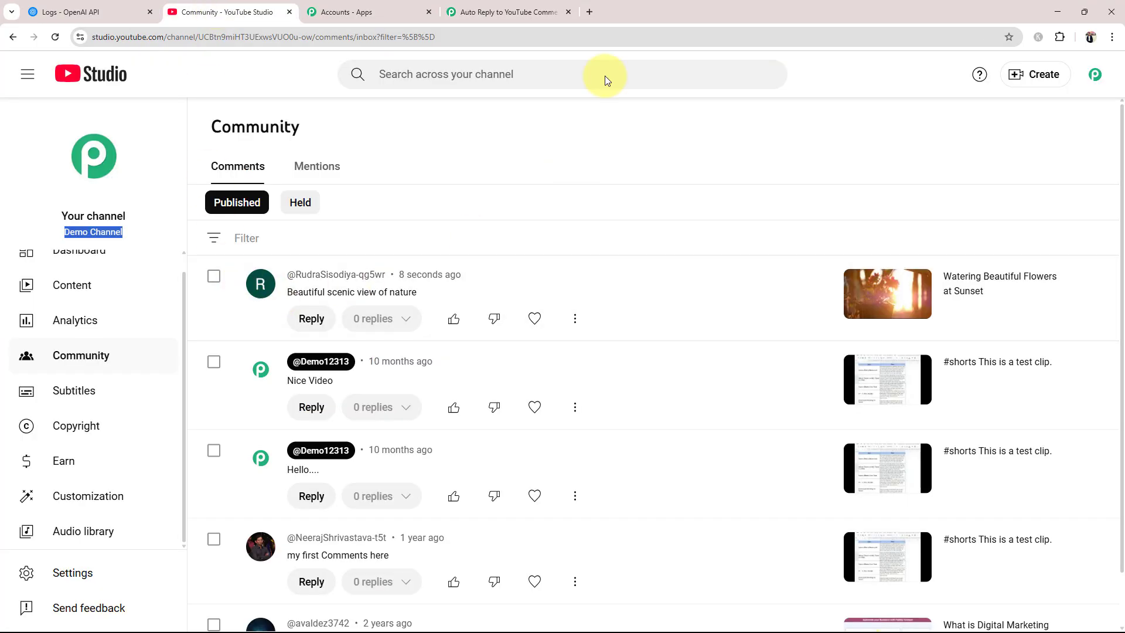
{"action": "left_click", "coordinate": [515, 12]}
{"action": "left_click", "coordinate": [246, 12]}
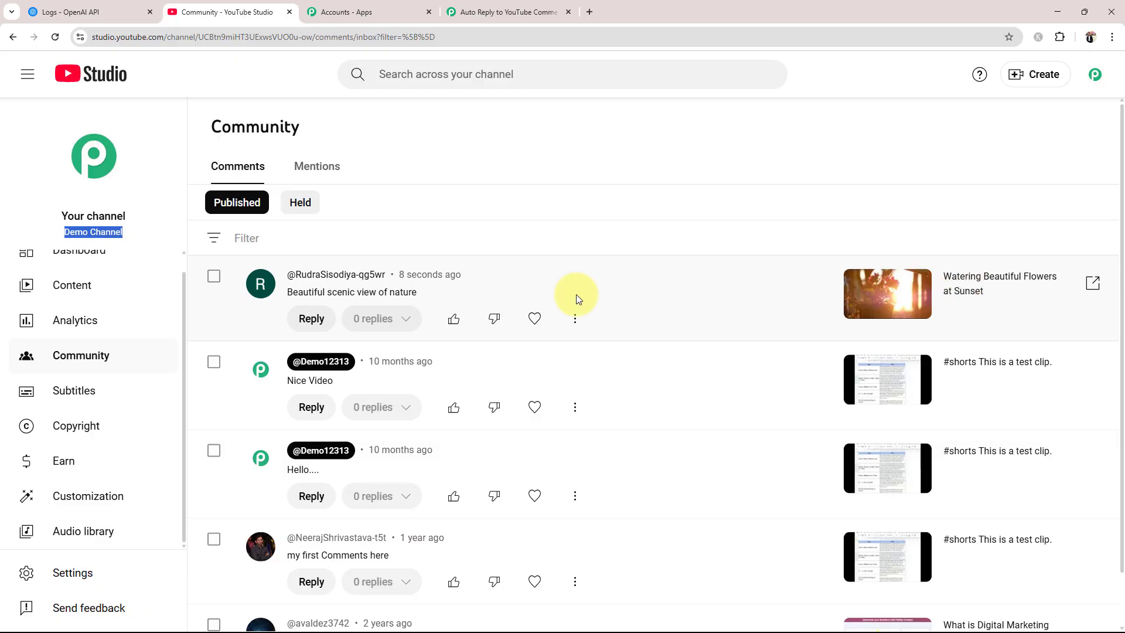
{"action": "left_click_drag", "start_coordinate": [277, 288], "coordinate": [532, 291]}
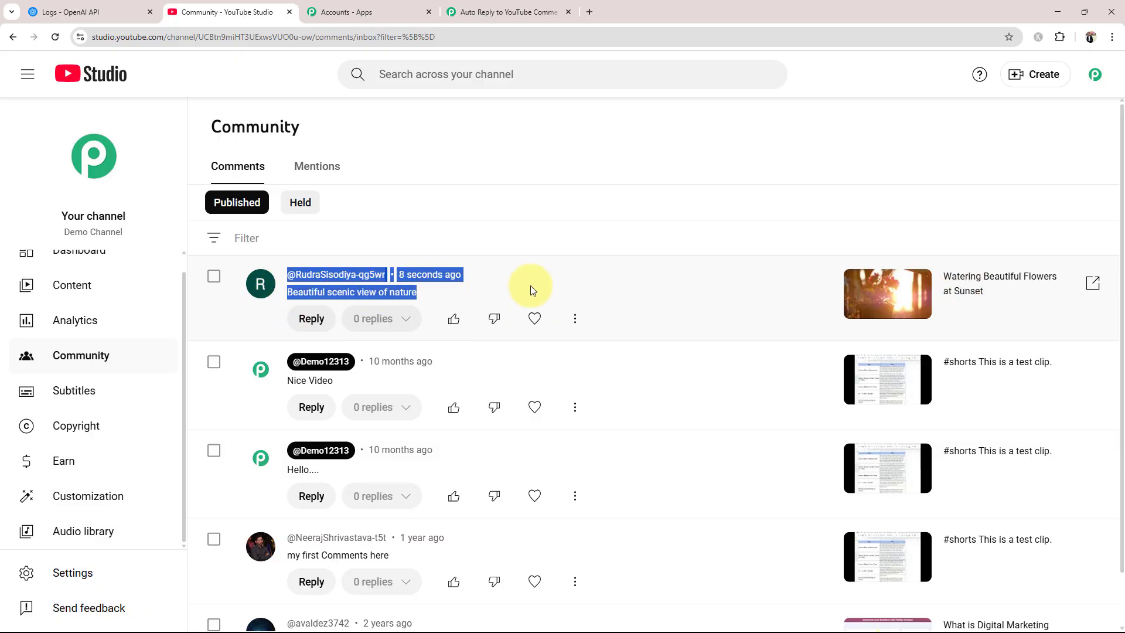
{"action": "left_click", "coordinate": [495, 12]}
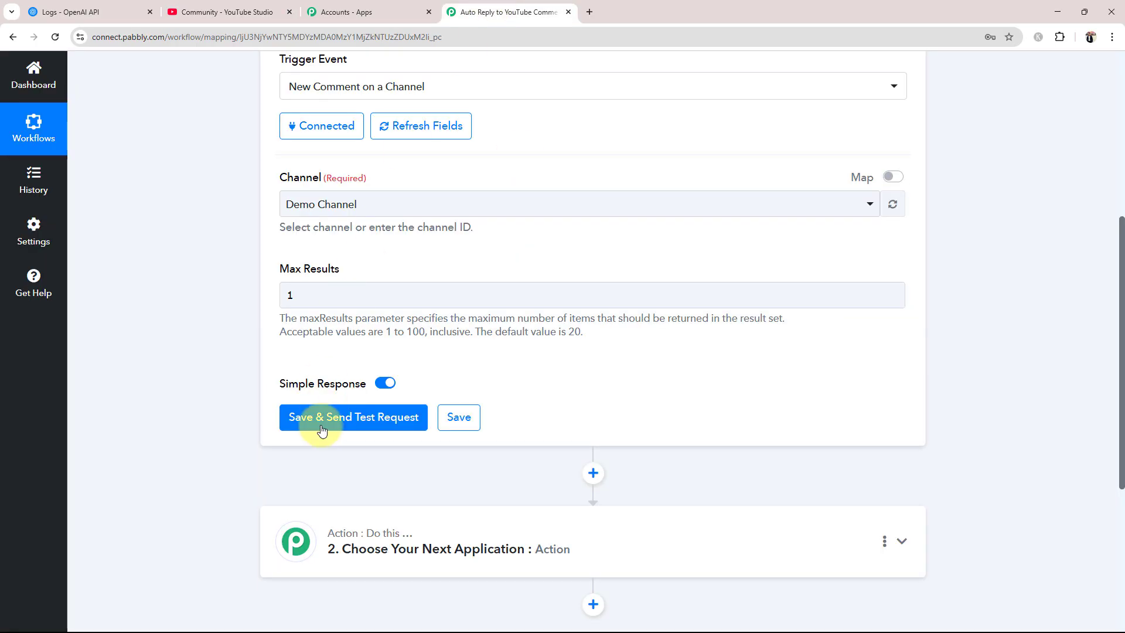
- Save the trigger and send a test request to capture the channel's newest comment
{"action": "left_click", "coordinate": [275, 419]}
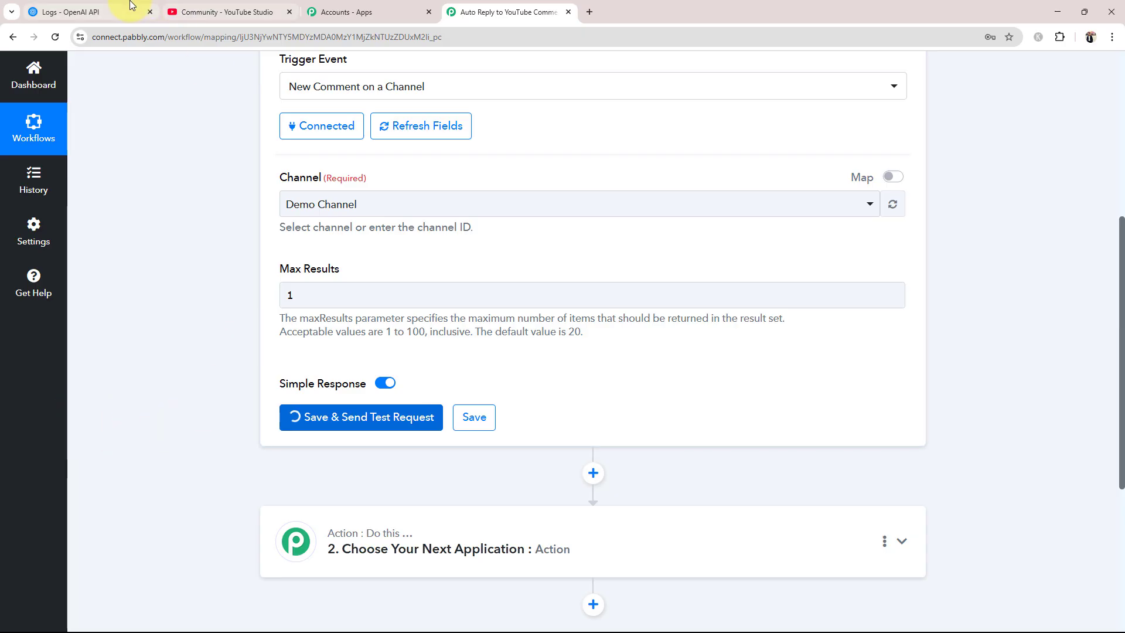
{"action": "left_click", "coordinate": [217, 12]}
{"action": "left_click", "coordinate": [514, 228]}
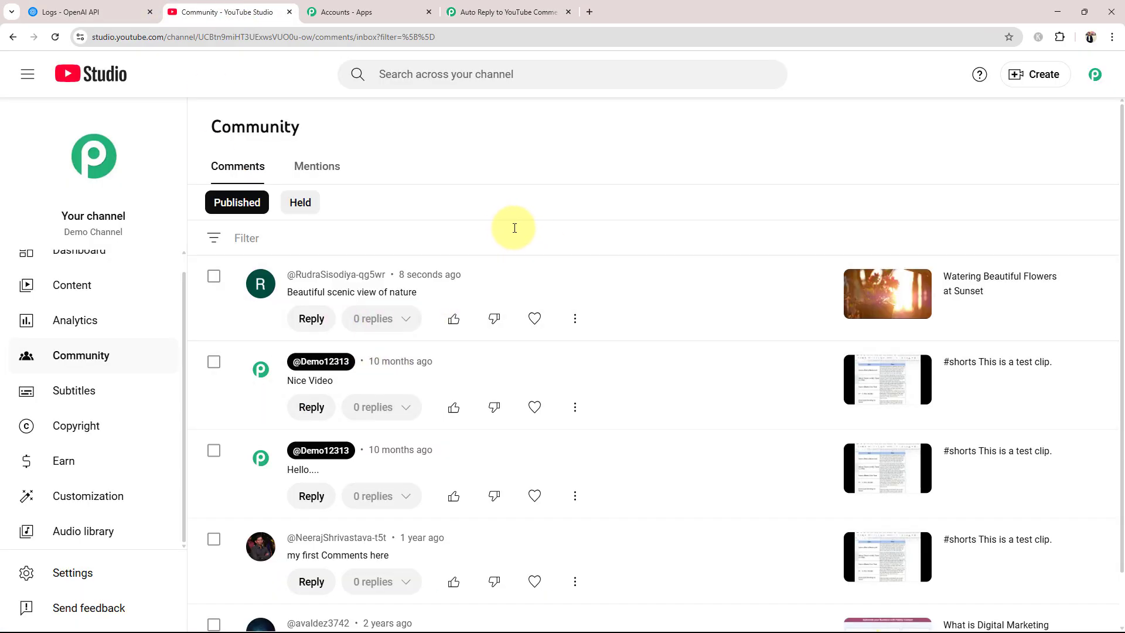
{"action": "left_click", "coordinate": [495, 12]}
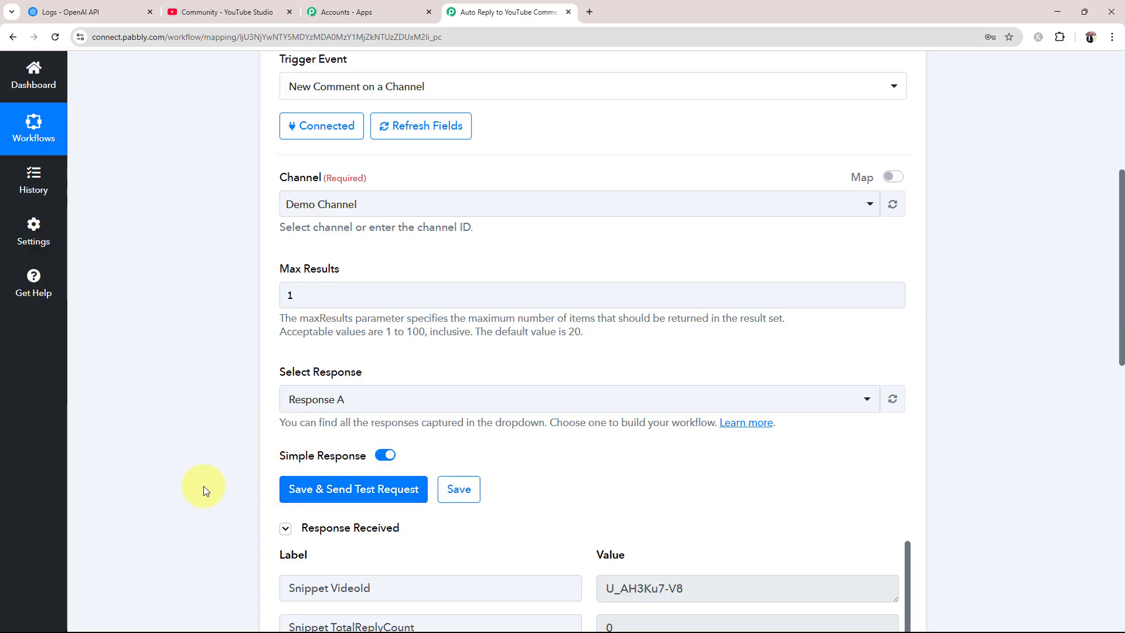
- Examine the trigger's received response for the comment text, the author's display name and the other comment details
{"action": "scroll", "coordinate": [204, 489], "scroll_direction": "down", "scroll_amount": 6}
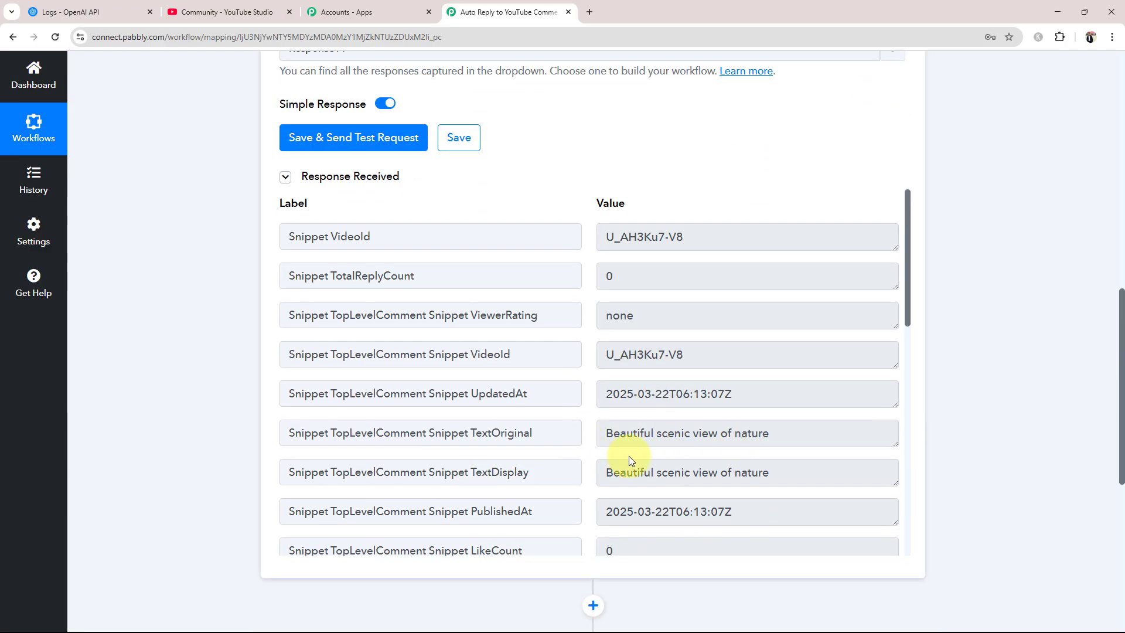
{"action": "left_click_drag", "start_coordinate": [786, 433], "coordinate": [593, 472]}
{"action": "left_click_drag", "start_coordinate": [785, 474], "coordinate": [578, 473]}
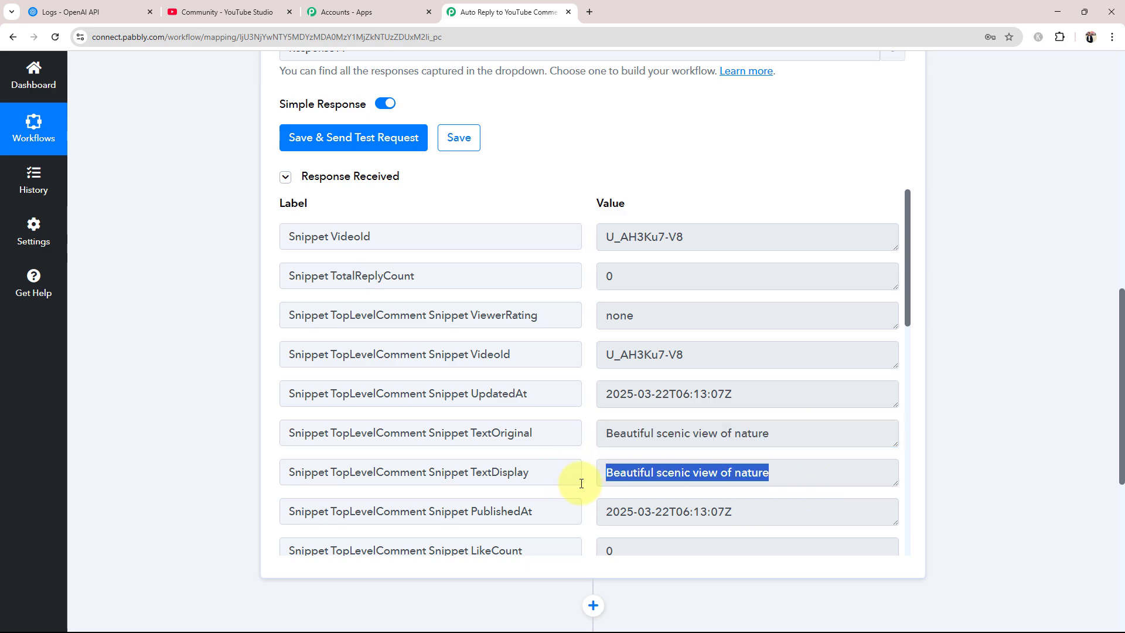
{"action": "scroll", "coordinate": [609, 468], "scroll_direction": "down", "scroll_amount": 3}
{"action": "scroll", "coordinate": [629, 467], "scroll_direction": "down", "scroll_amount": 3}
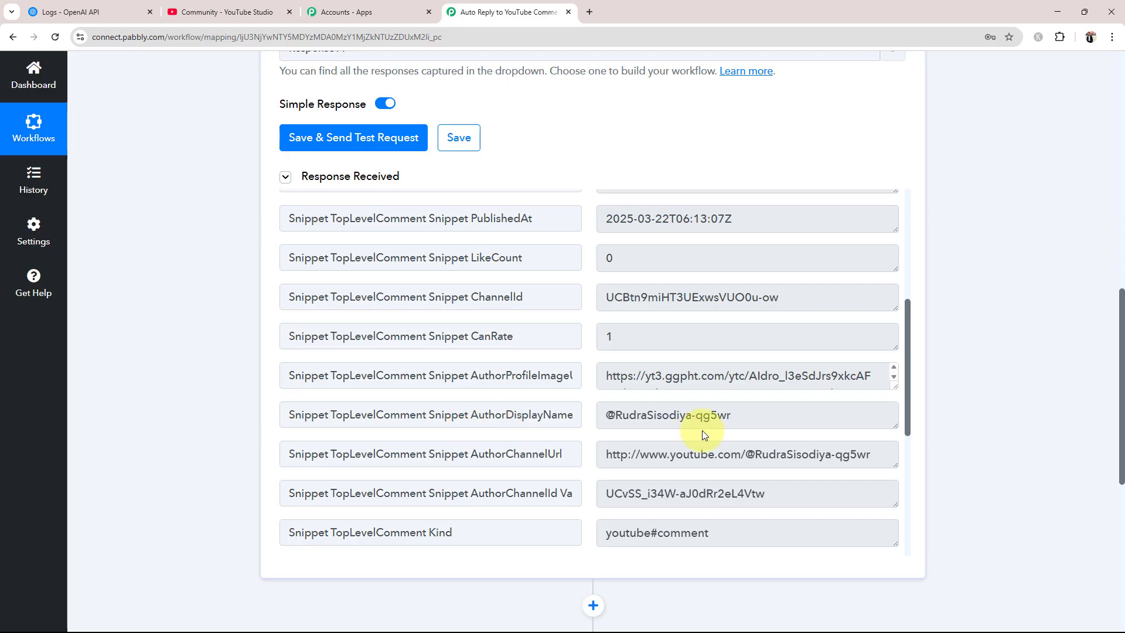
{"action": "left_click_drag", "start_coordinate": [756, 423], "coordinate": [609, 424]}
{"action": "scroll", "coordinate": [674, 427], "scroll_direction": "down", "scroll_amount": 6}
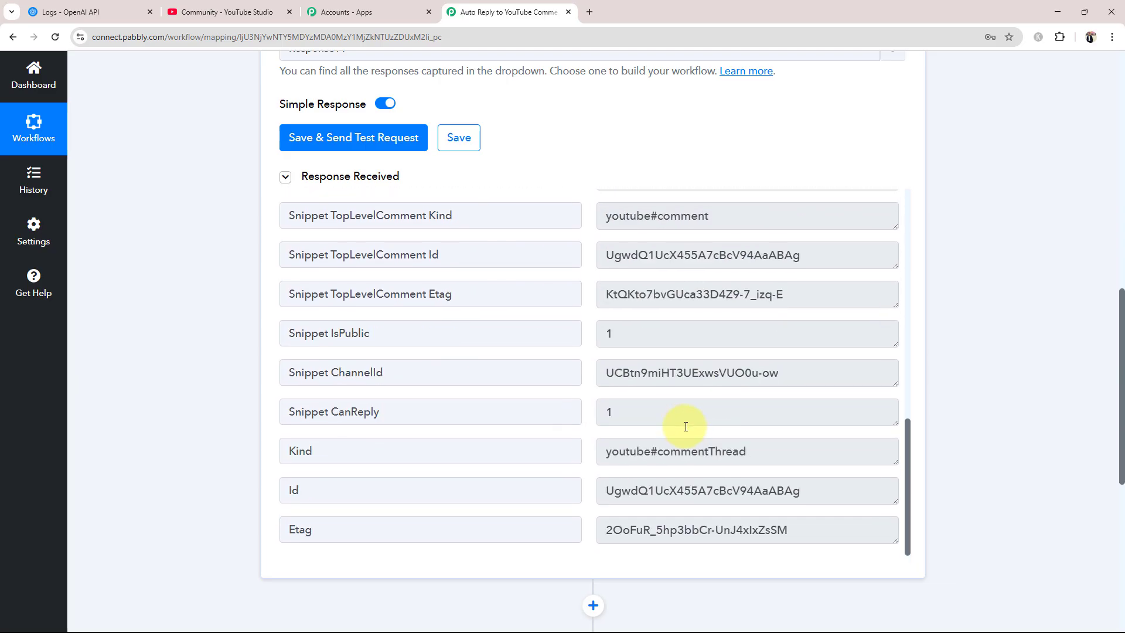
{"action": "scroll", "coordinate": [685, 426], "scroll_direction": "up", "scroll_amount": 10}
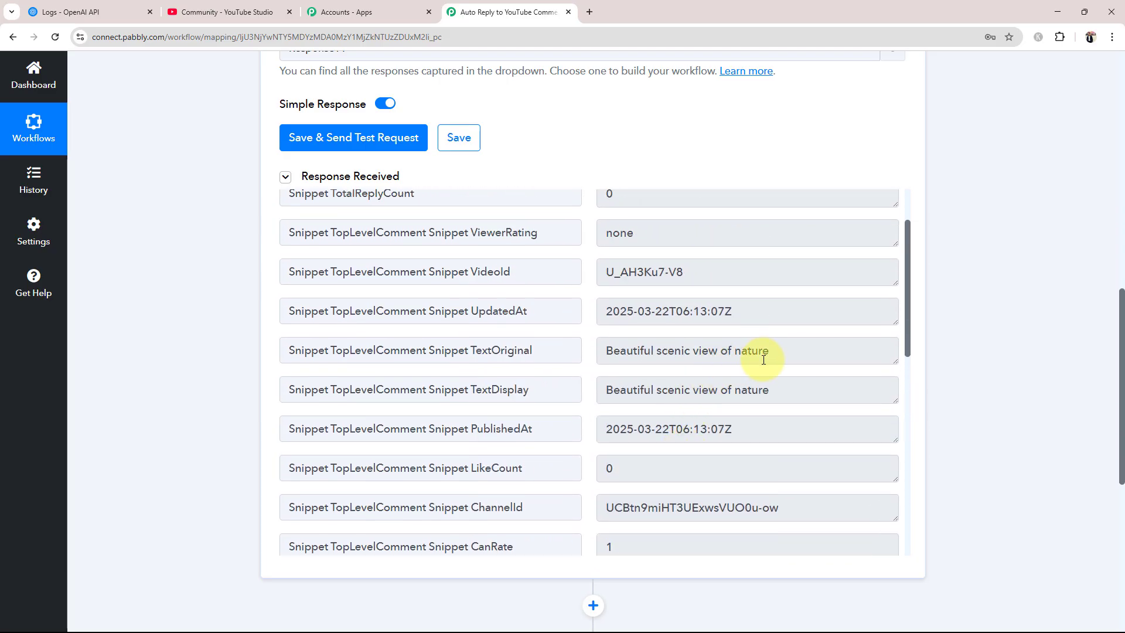
{"action": "left_click", "coordinate": [762, 361]}
{"action": "left_click_drag", "start_coordinate": [761, 360], "coordinate": [603, 410]}
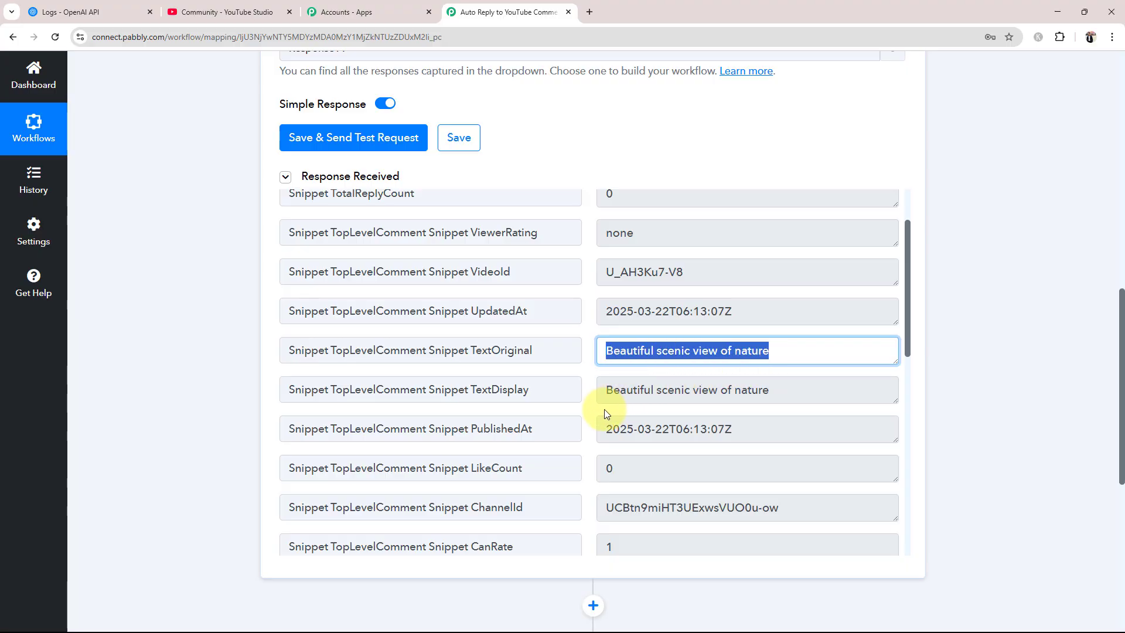
{"action": "left_click", "coordinate": [240, 441]}
{"action": "scroll", "coordinate": [630, 454], "scroll_direction": "up", "scroll_amount": 1}
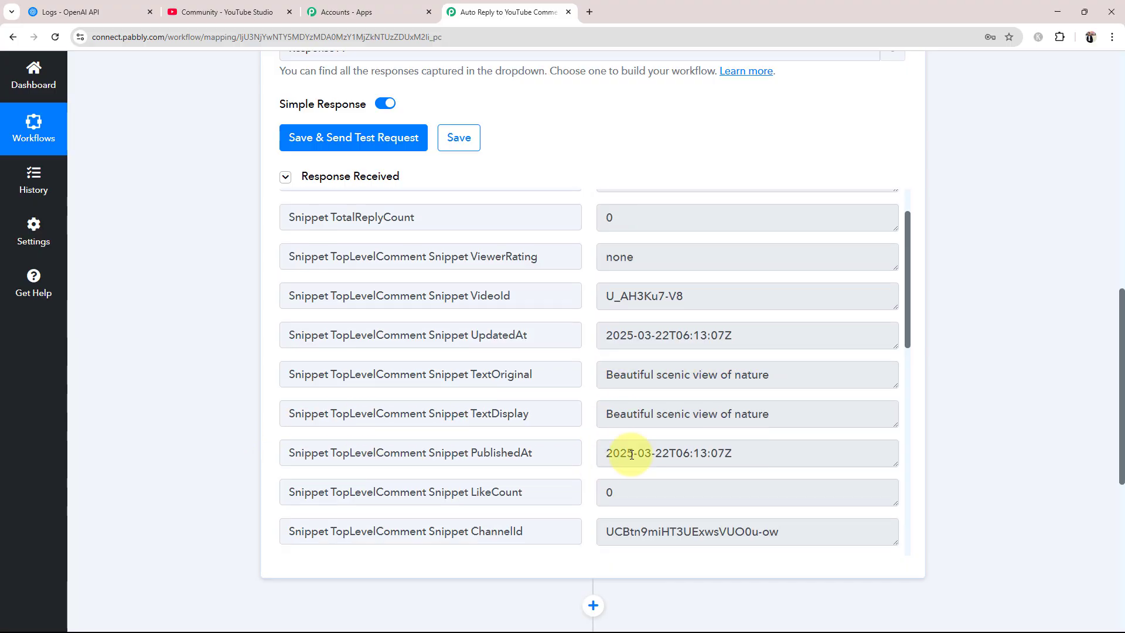
{"action": "scroll", "coordinate": [631, 455], "scroll_direction": "down", "scroll_amount": 1}
{"action": "scroll", "coordinate": [631, 455], "scroll_direction": "down", "scroll_amount": 3}
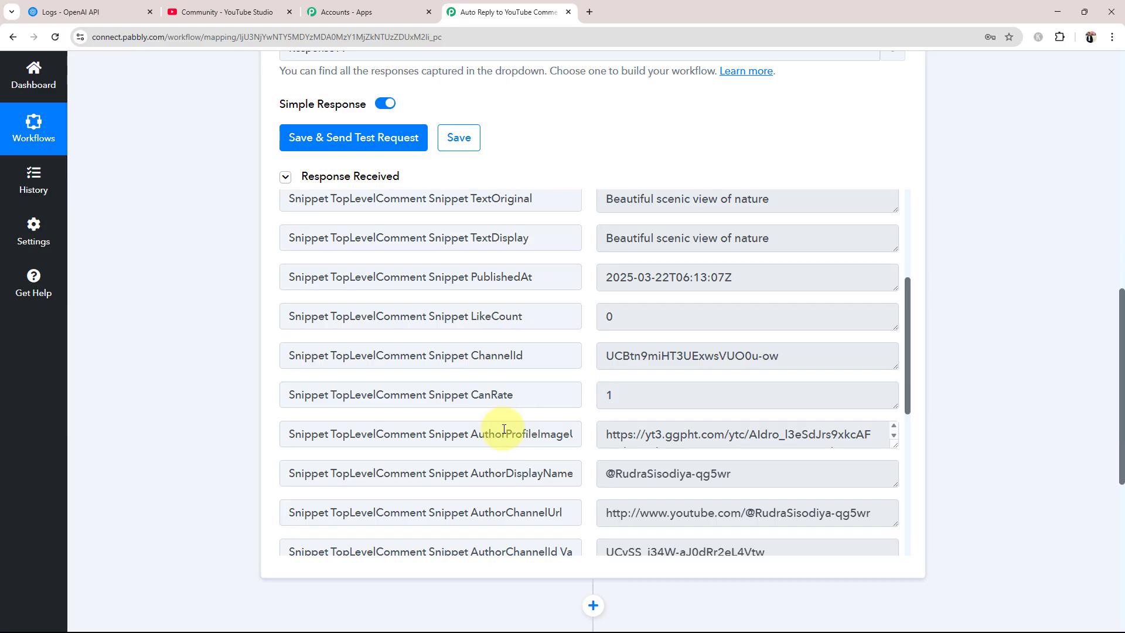
{"action": "scroll", "coordinate": [238, 391], "scroll_direction": "up", "scroll_amount": 10}
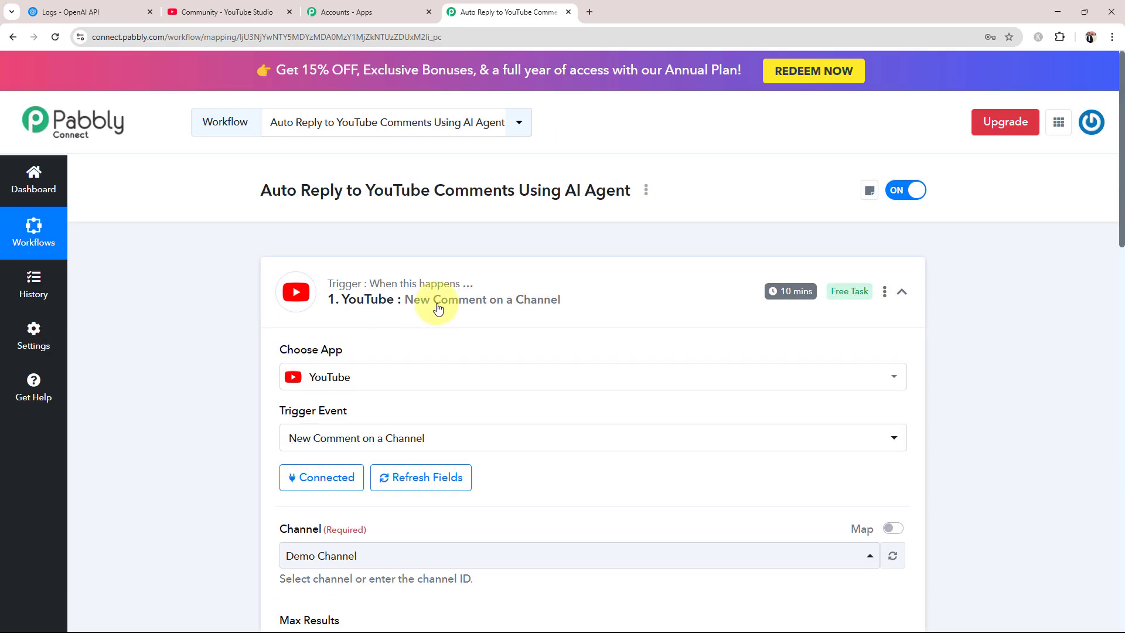
- Collapse the trigger and set the second step's app to OpenAI (ChatGPT, DALL-E, Whisper) with the action event ChatGPT
{"action": "left_click", "coordinate": [261, 283]}
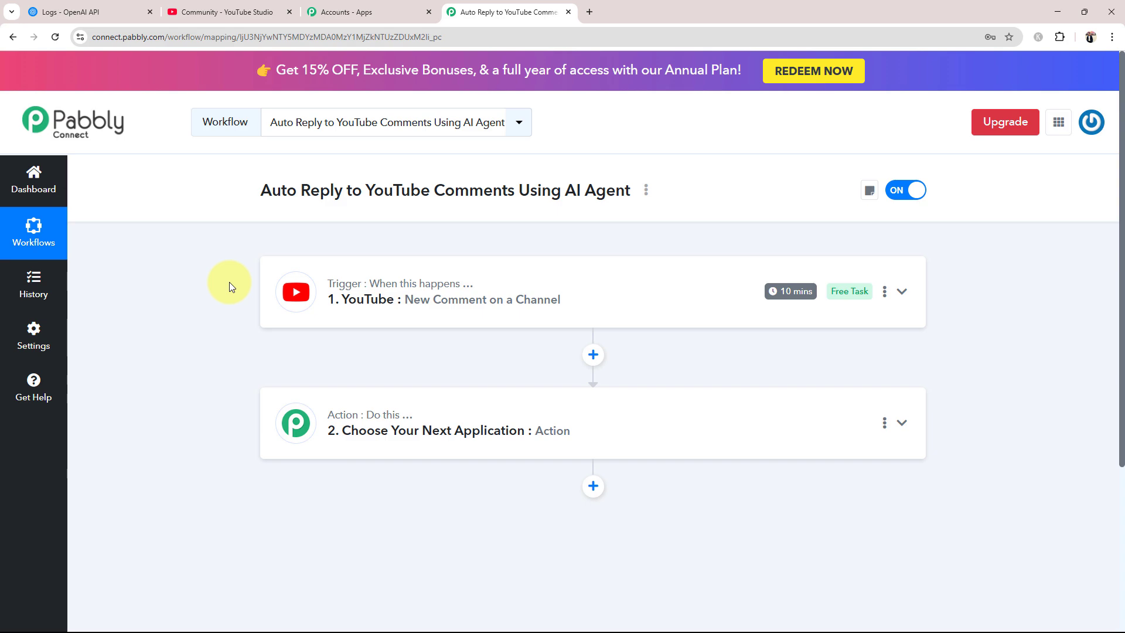
{"action": "left_click", "coordinate": [296, 413]}
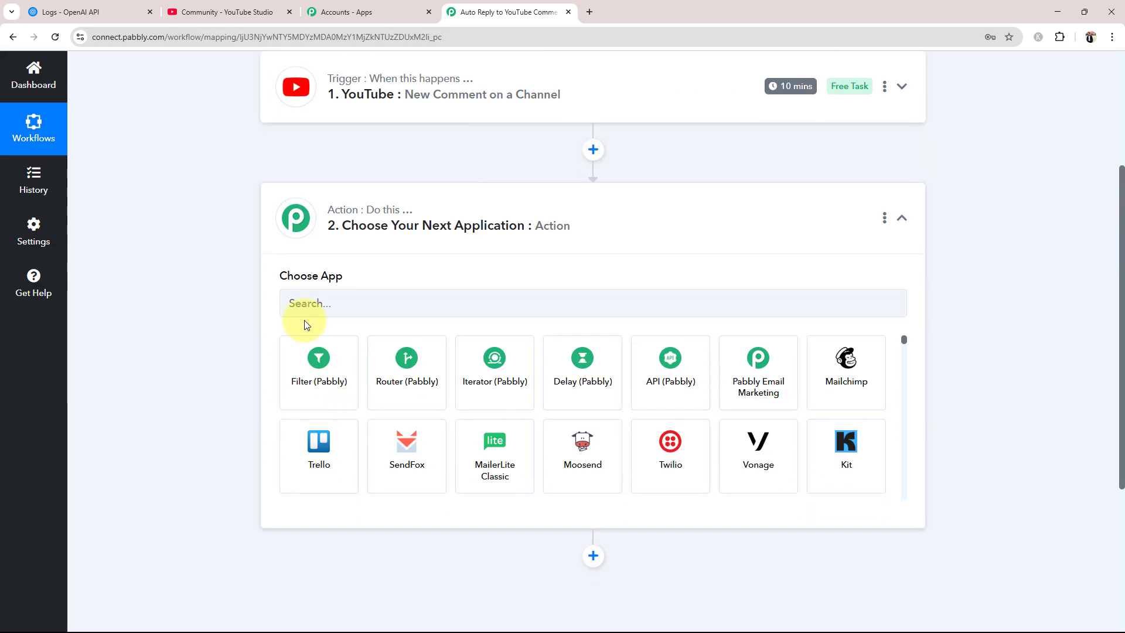
{"action": "left_click", "coordinate": [306, 314]}
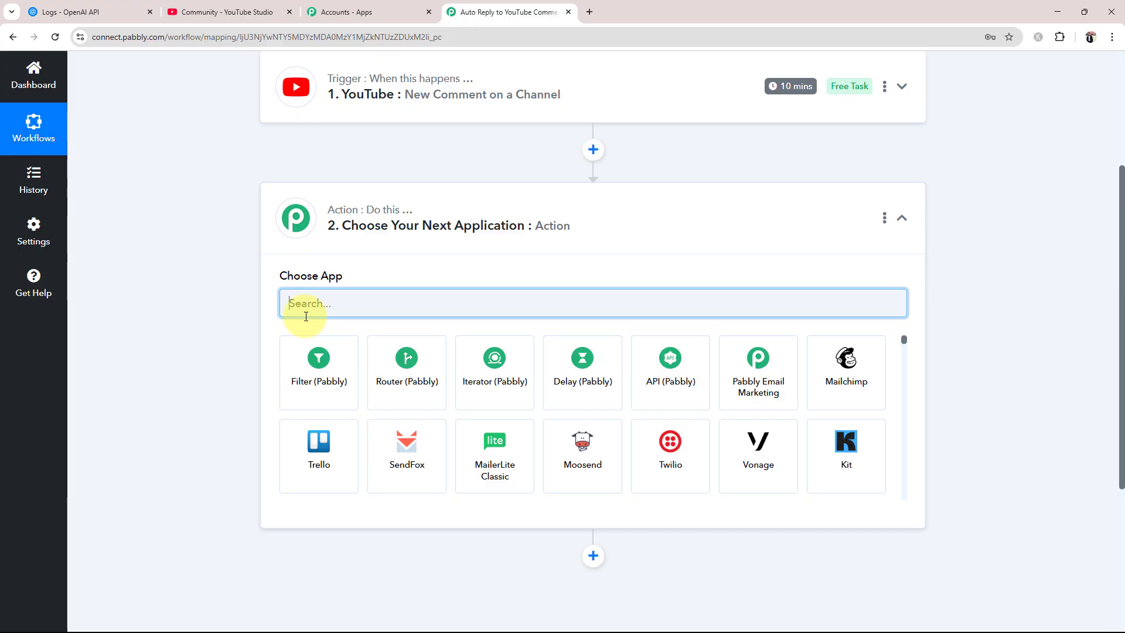
{"action": "type", "text": "Opea"}
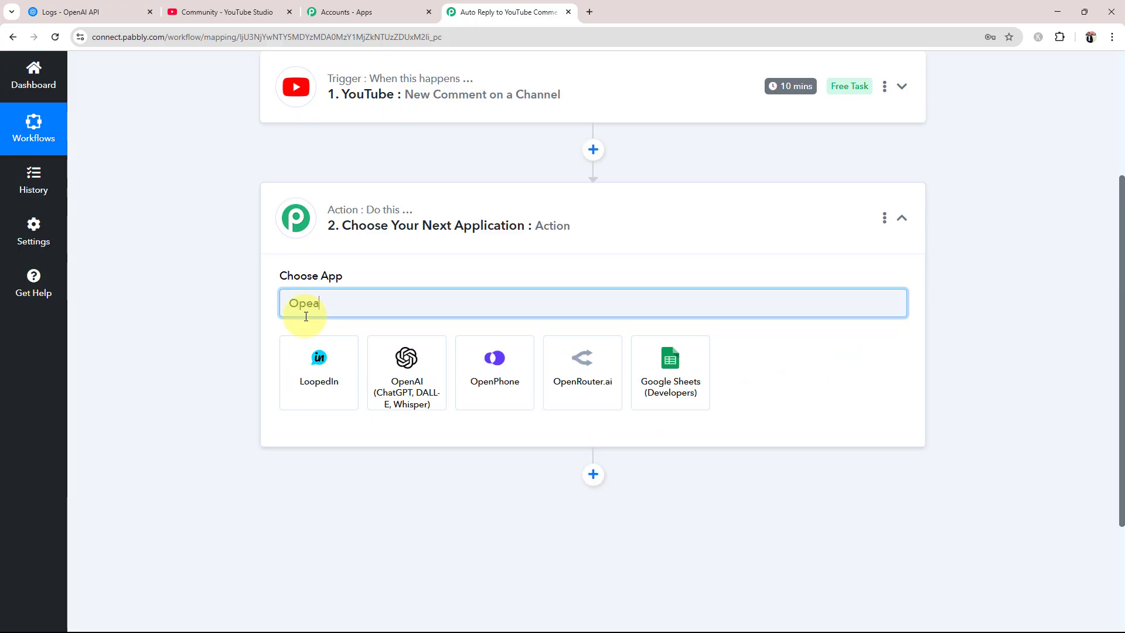
{"action": "key", "text": "BackSpace"}
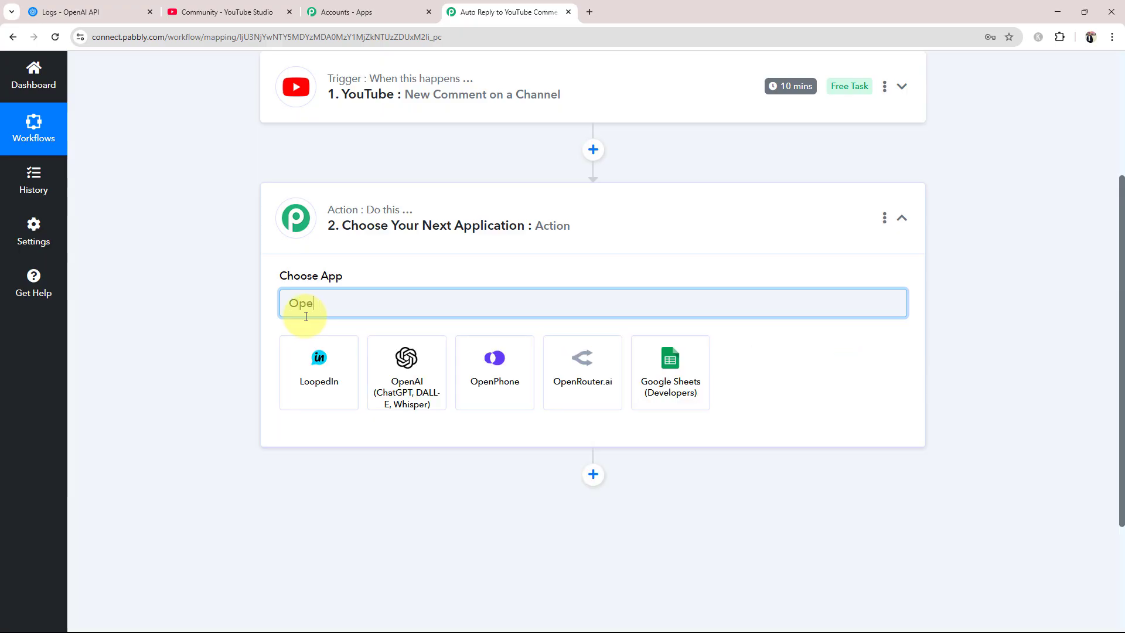
{"action": "left_click", "coordinate": [384, 359]}
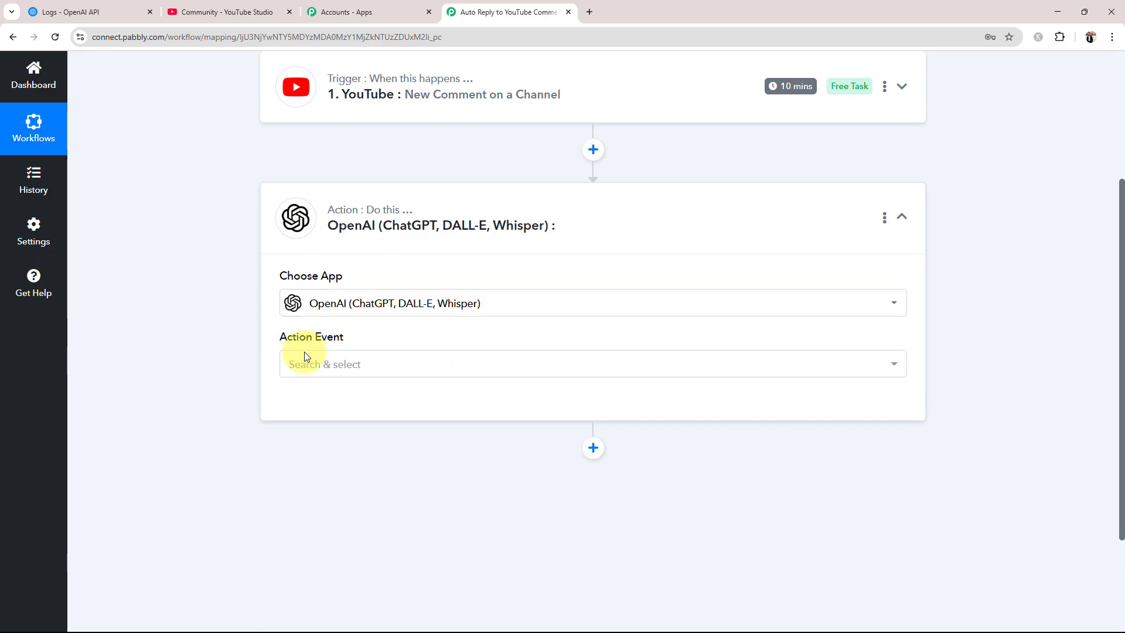
{"action": "left_click", "coordinate": [300, 365]}
{"action": "left_click", "coordinate": [313, 156]}
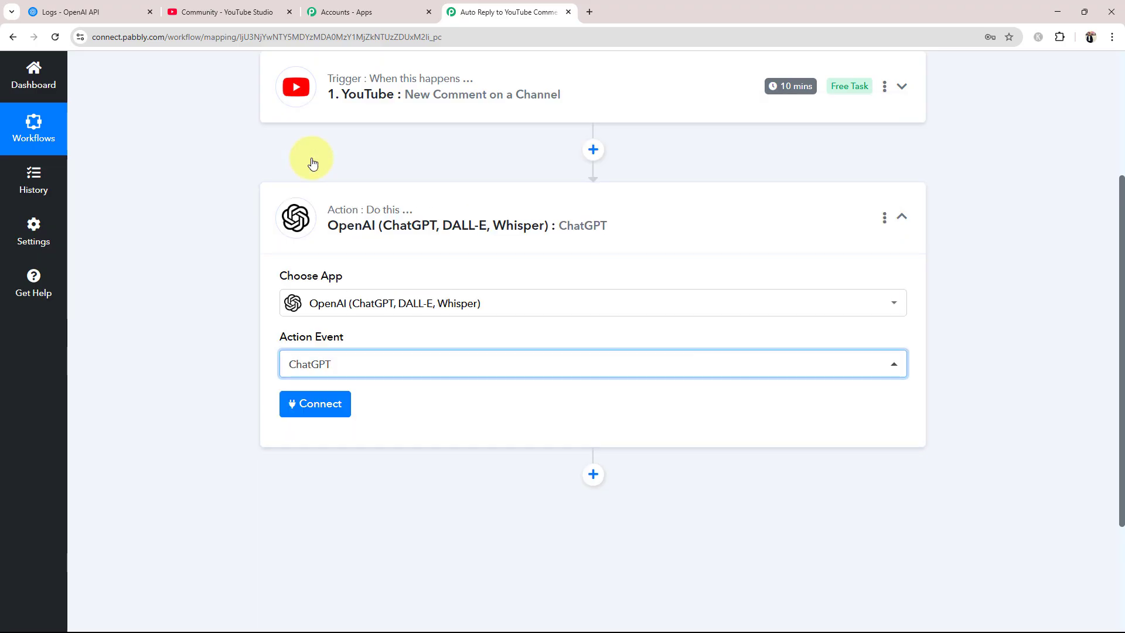
- Start a new OpenAI connection for the action, then create a secret key named "YouTube Key" on the OpenAI platform and copy it
{"action": "left_click", "coordinate": [316, 403]}
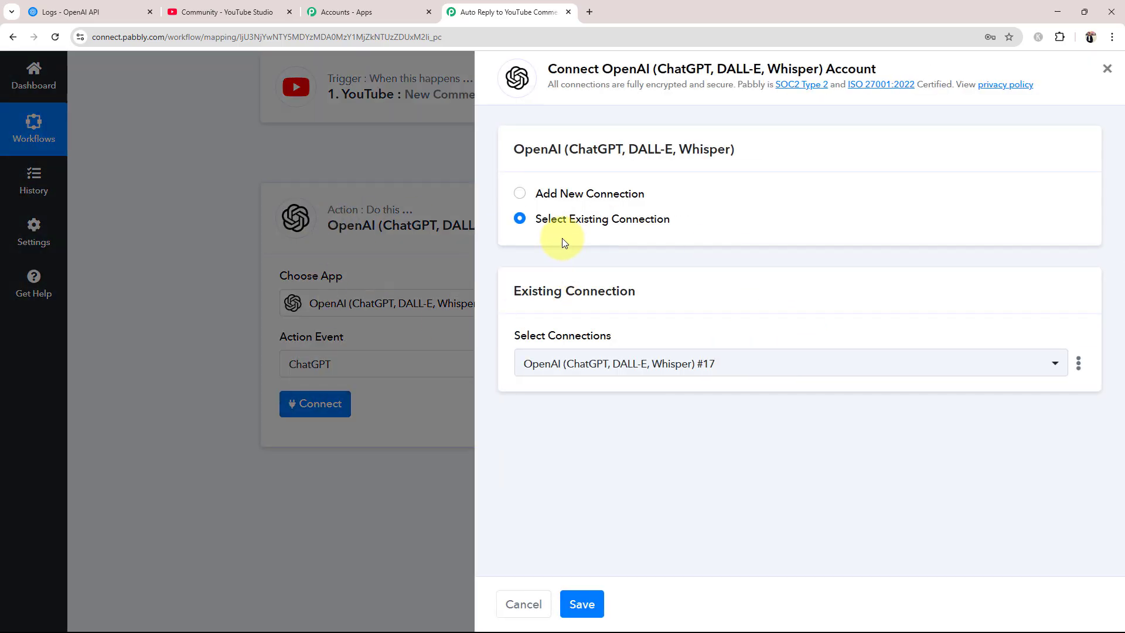
{"action": "left_click", "coordinate": [520, 193]}
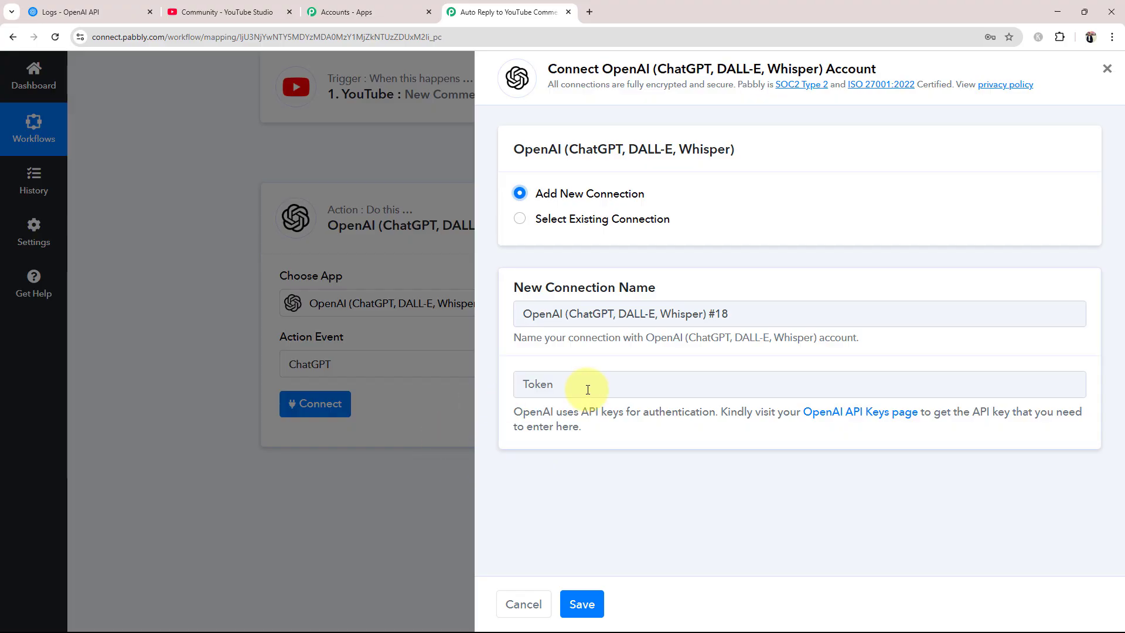
{"action": "left_click", "coordinate": [76, 12]}
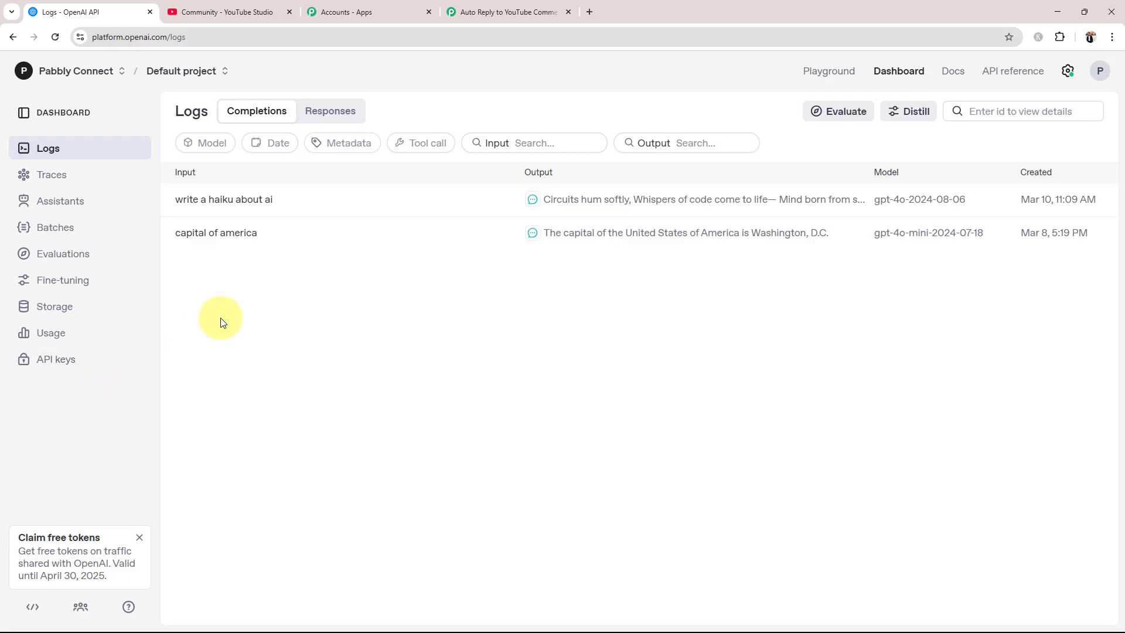
{"action": "left_click", "coordinate": [40, 368]}
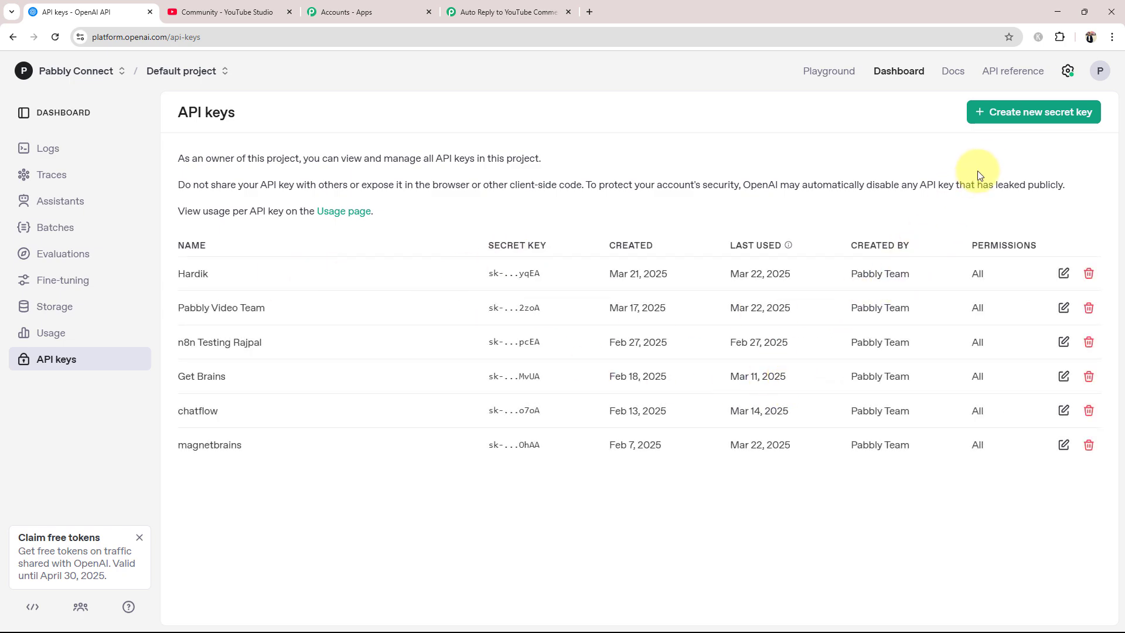
{"action": "left_click", "coordinate": [1016, 116]}
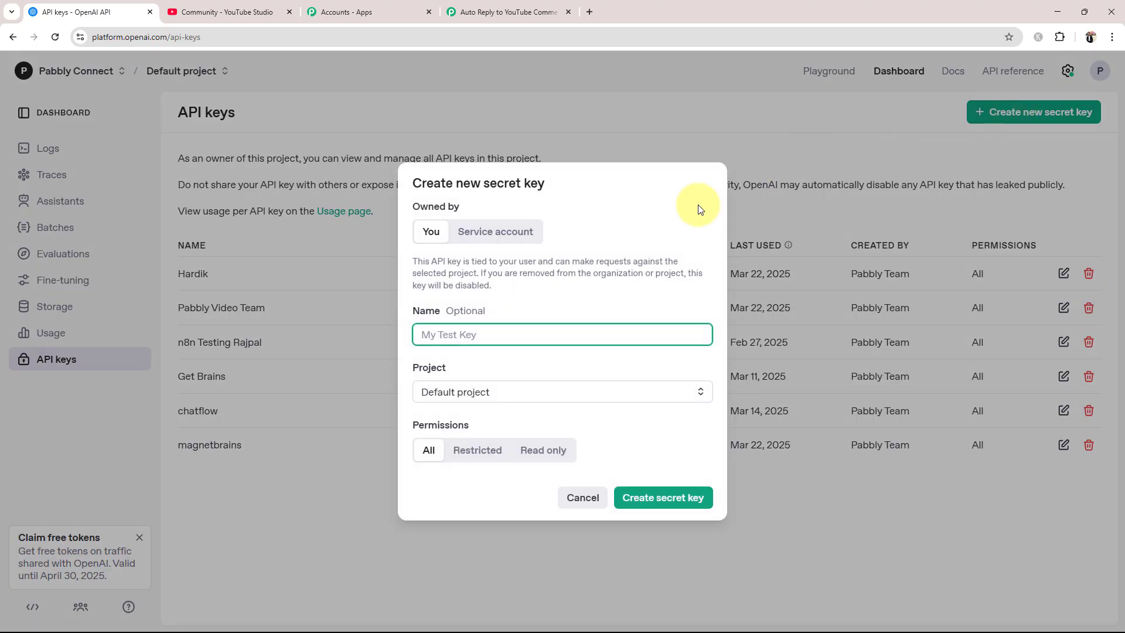
{"action": "type", "text": "YouTube Key"}
{"action": "left_click", "coordinate": [644, 496]}
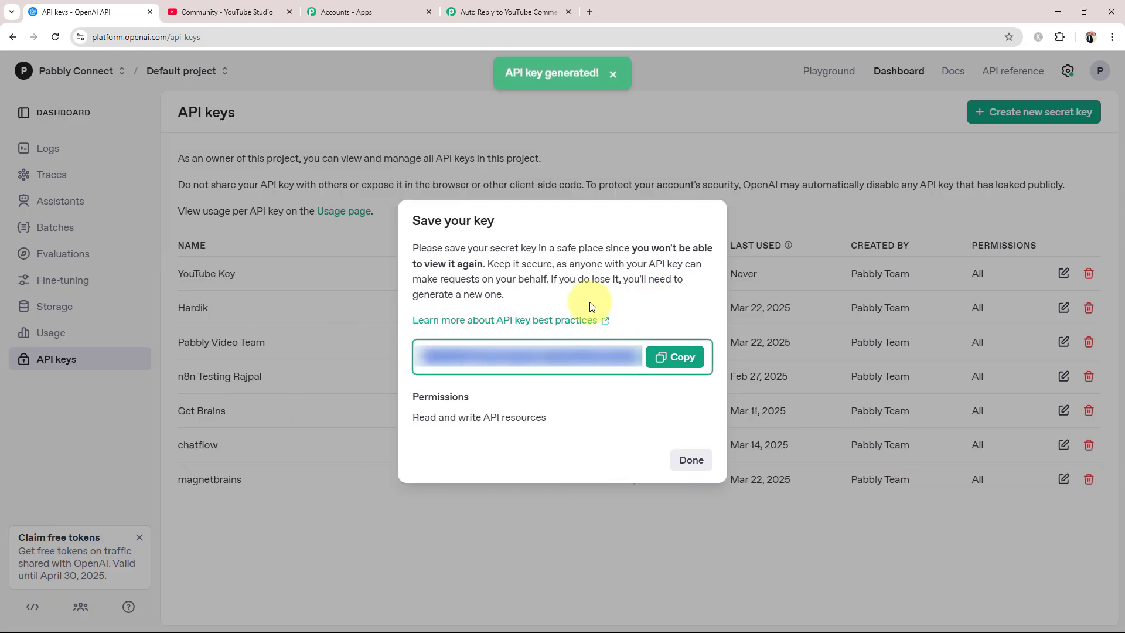
{"action": "left_click", "coordinate": [661, 357]}
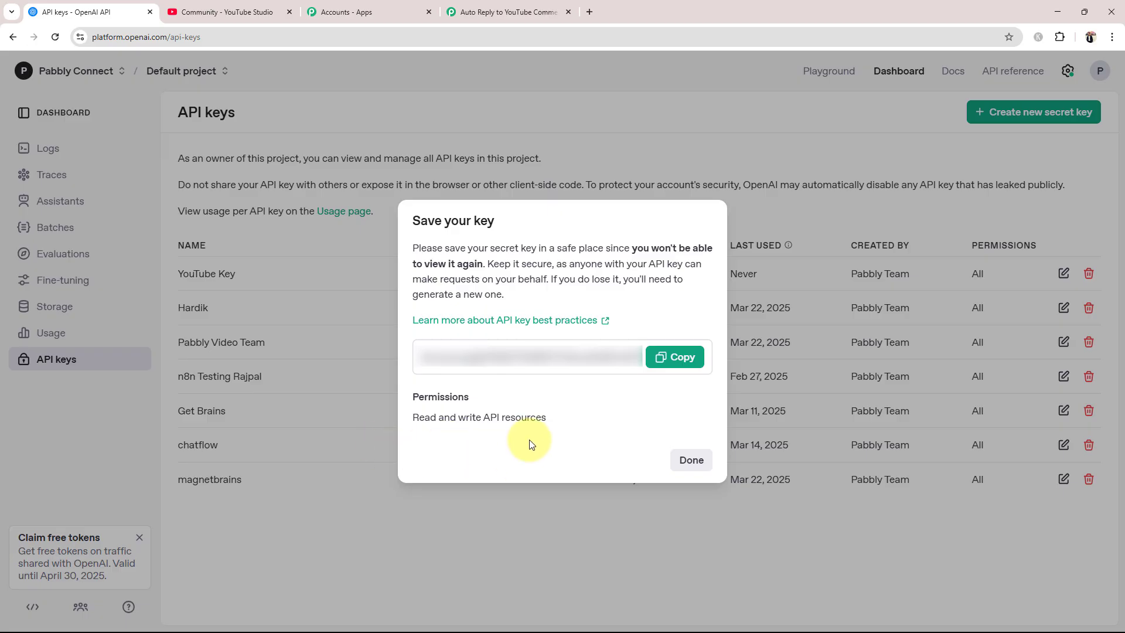
- Switch to the Pabbly Connect workflow, paste the copied API key into the new OpenAI connection and save it
{"action": "left_click", "coordinate": [507, 12]}
{"action": "left_click", "coordinate": [539, 387]}
{"action": "key", "text": "ctrl+v"}
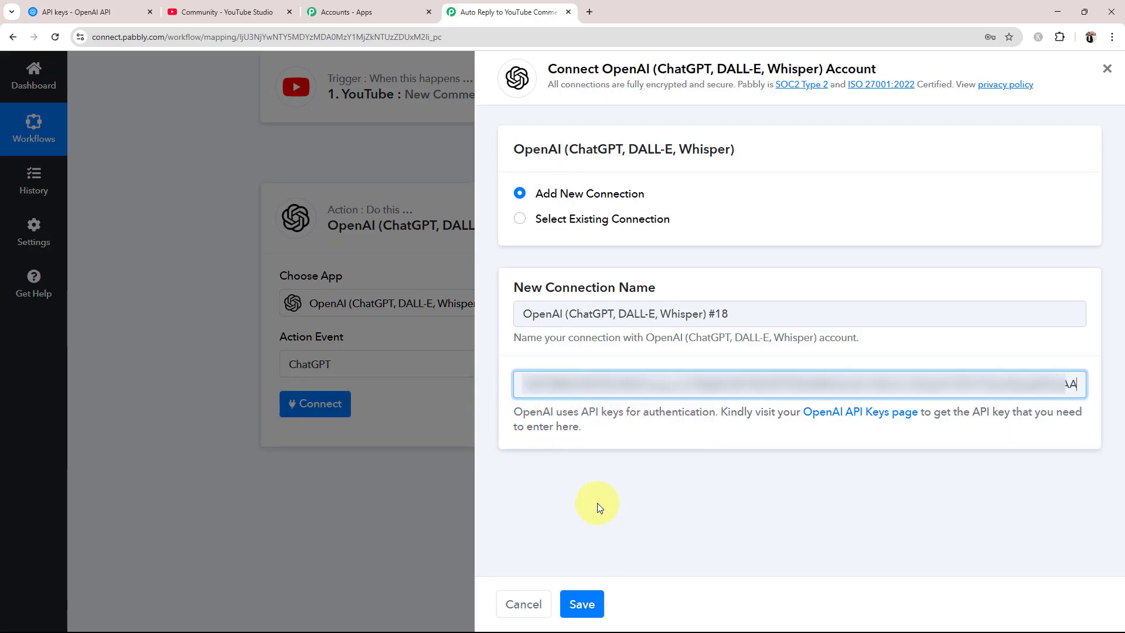
{"action": "left_click", "coordinate": [582, 604]}
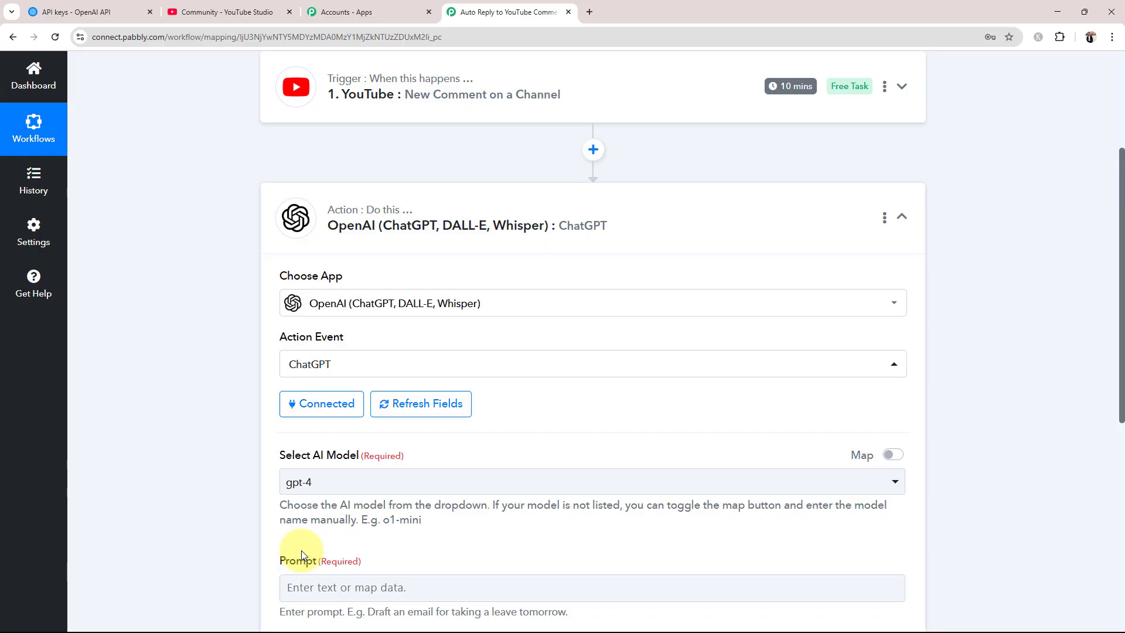
- Set the ChatGPT action's AI model to gpt-4o-mini
{"action": "scroll", "coordinate": [214, 384], "scroll_direction": "down", "scroll_amount": 3}
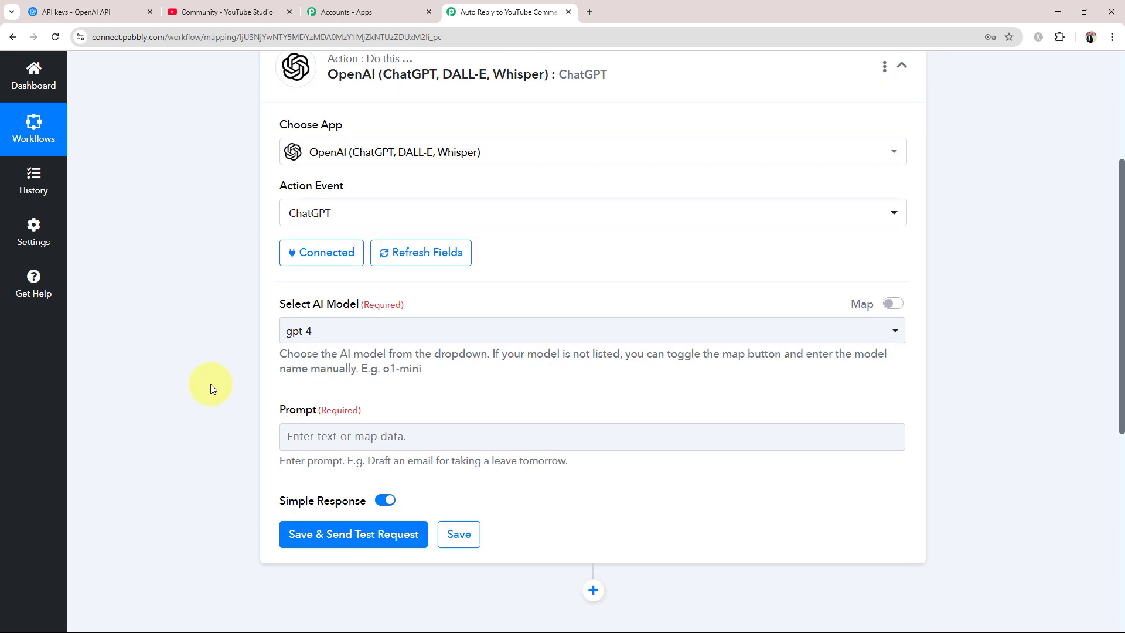
{"action": "left_click_drag", "start_coordinate": [276, 284], "coordinate": [442, 290]}
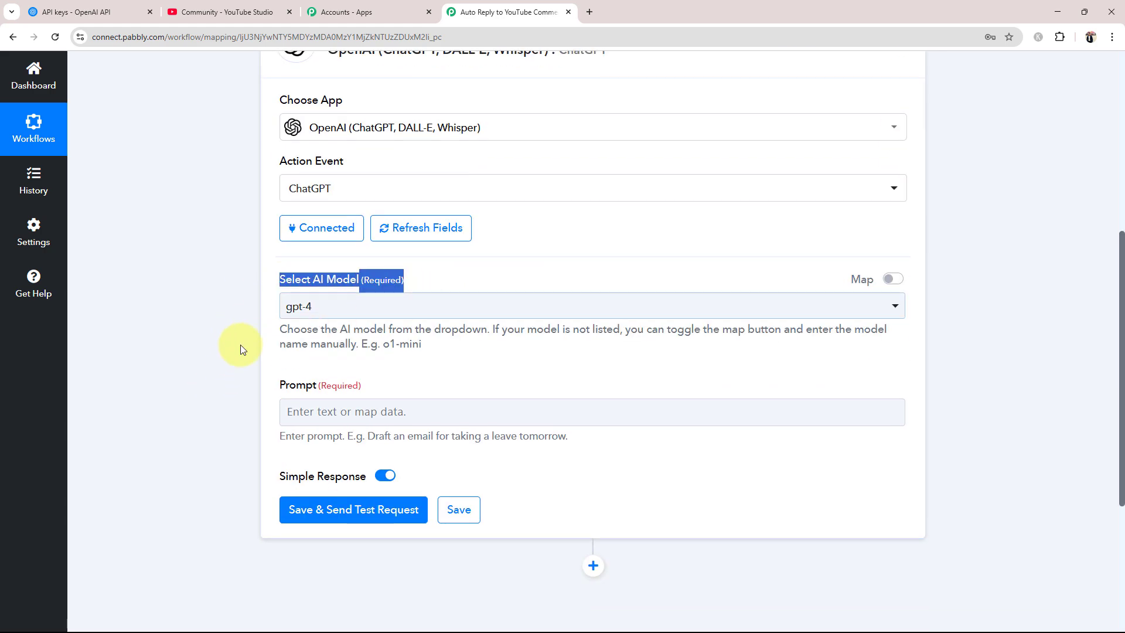
{"action": "left_click", "coordinate": [319, 319]}
{"action": "left_click", "coordinate": [320, 320]}
{"action": "left_click", "coordinate": [316, 396]}
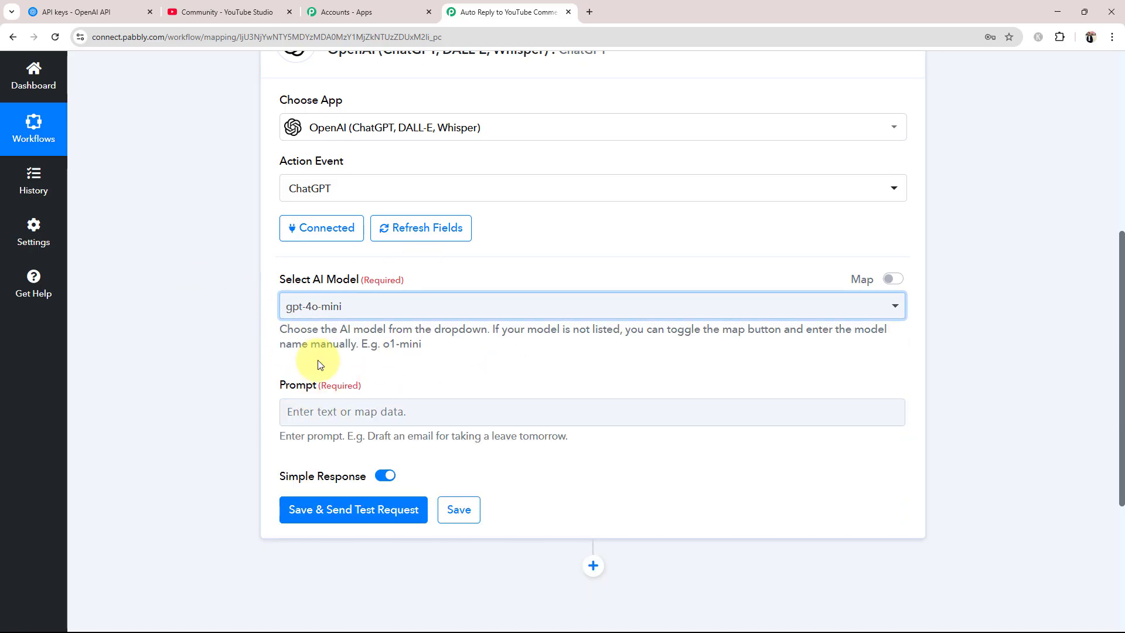
{"action": "left_click", "coordinate": [251, 399]}
- Paste the prepared prompt requesting a formal reply to a YouTube comment, without additional text or formatting, ending with "Name:" and "Comment:" labels
{"action": "scroll", "coordinate": [251, 400], "scroll_direction": "down", "scroll_amount": 1}
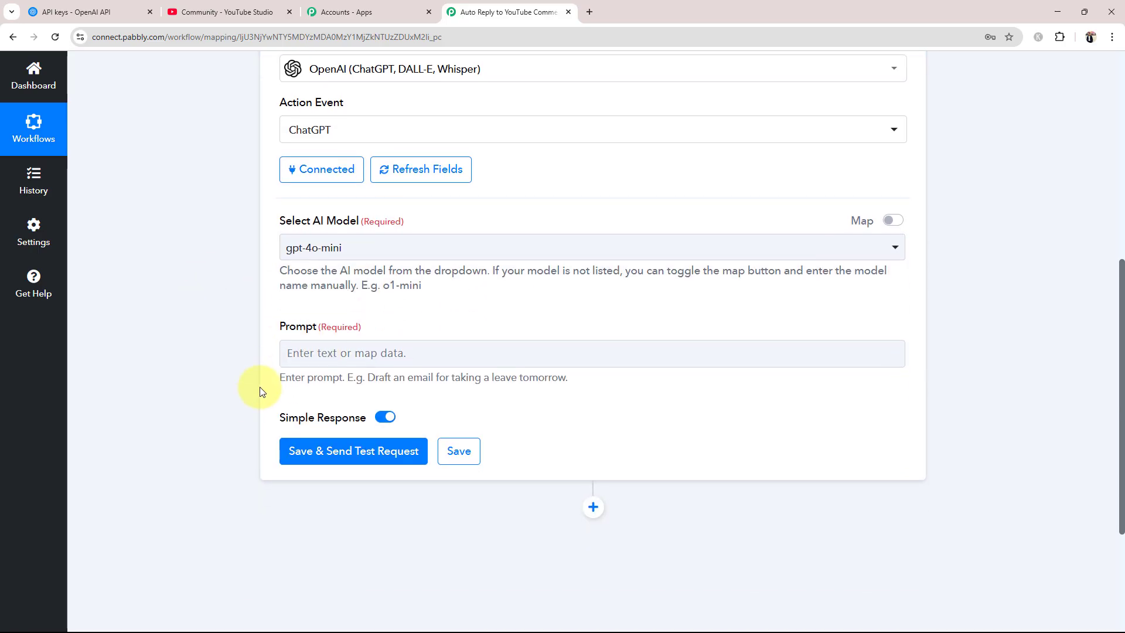
{"action": "left_click_drag", "start_coordinate": [279, 327], "coordinate": [363, 327]}
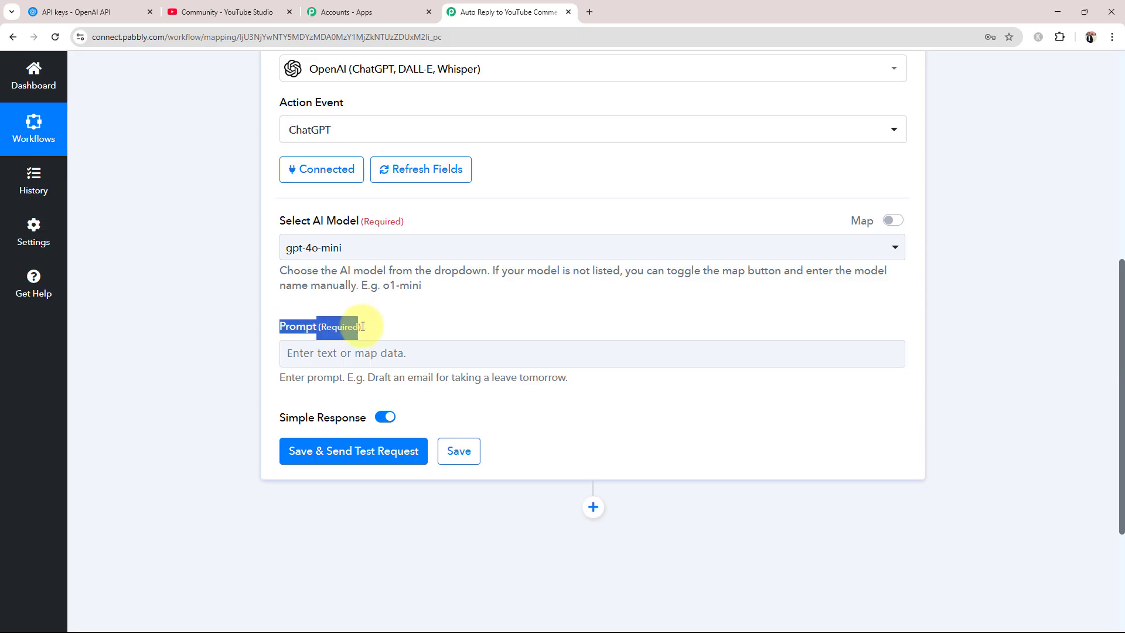
{"action": "left_click", "coordinate": [207, 349]}
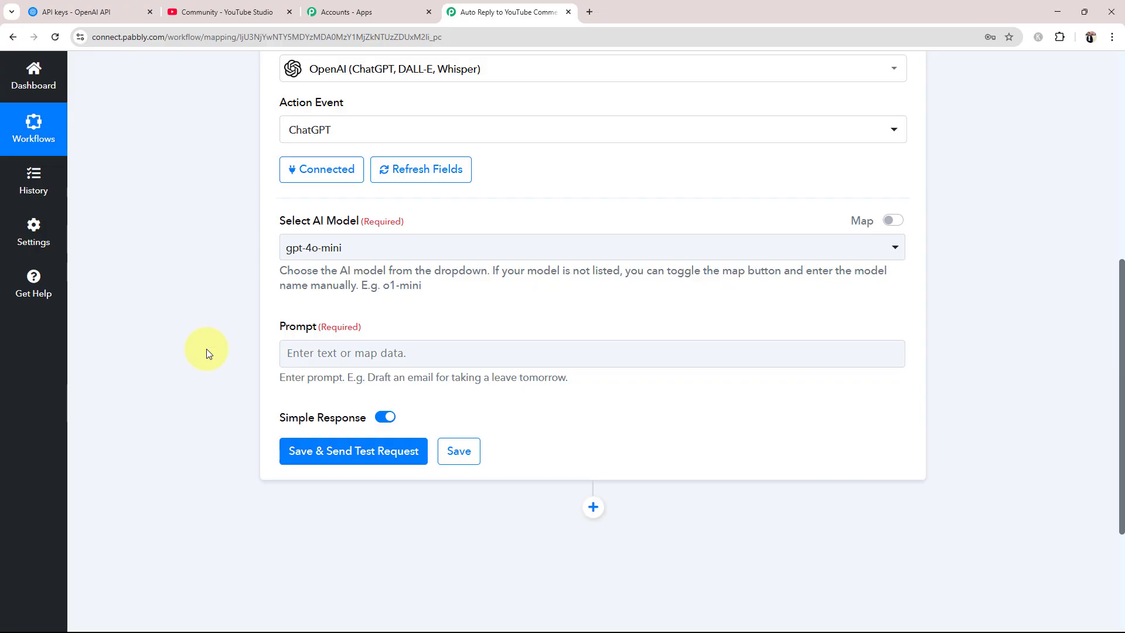
{"action": "left_click", "coordinate": [291, 353]}
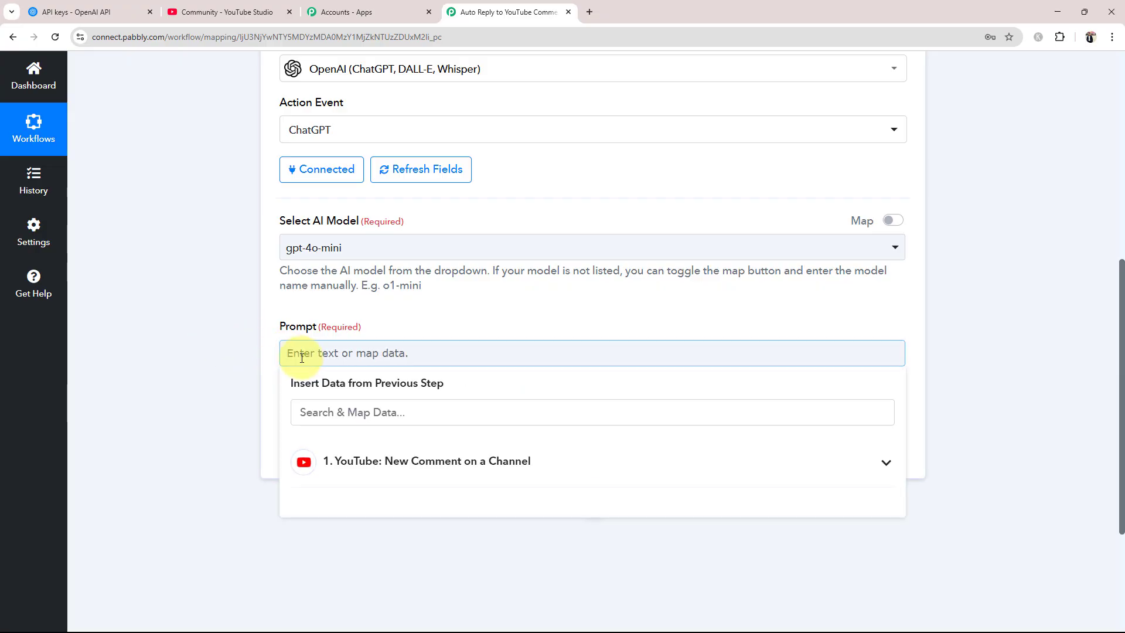
{"action": "key", "text": "ctrl+v"}
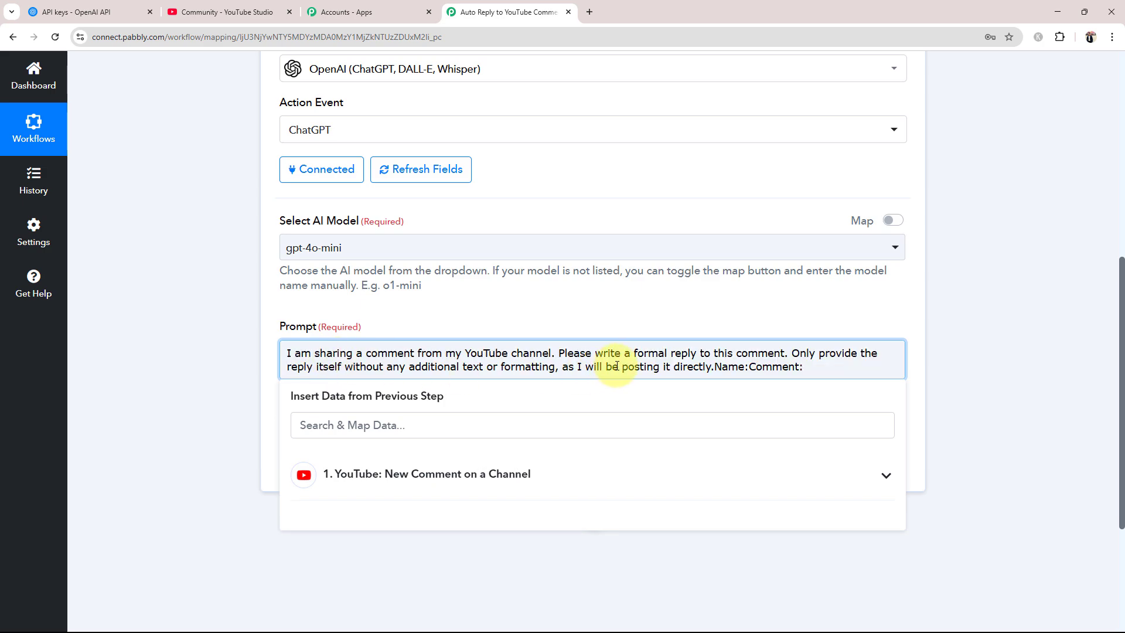
- Put the "Name:" and "Comment:" labels of the prompt on their own lines, each preceded by a blank line
{"action": "left_click", "coordinate": [715, 369]}
{"action": "key", "text": "Return"}
{"action": "key", "text": "Return"}
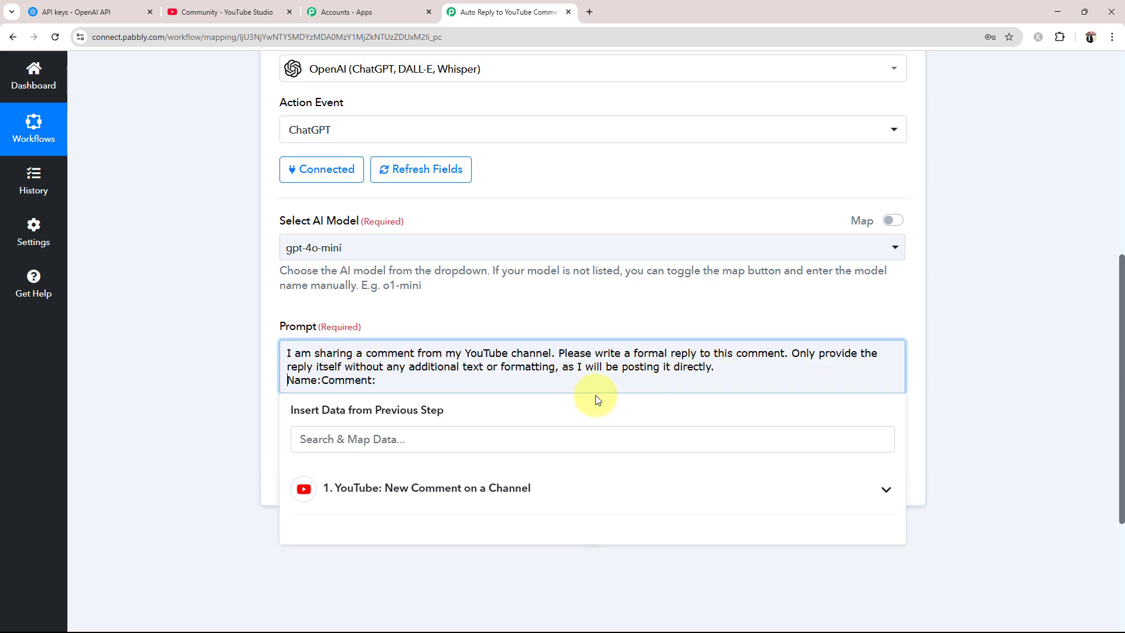
{"action": "left_click", "coordinate": [321, 393]}
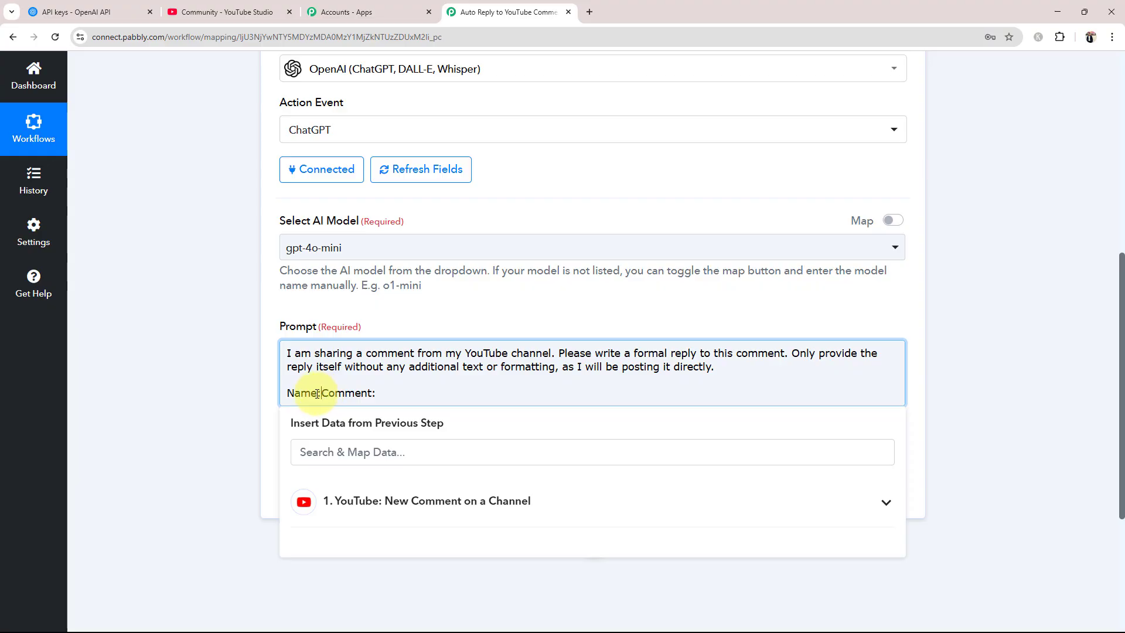
{"action": "key", "text": "Return"}
{"action": "key", "text": "Return"}
{"action": "left_click", "coordinate": [224, 403]}
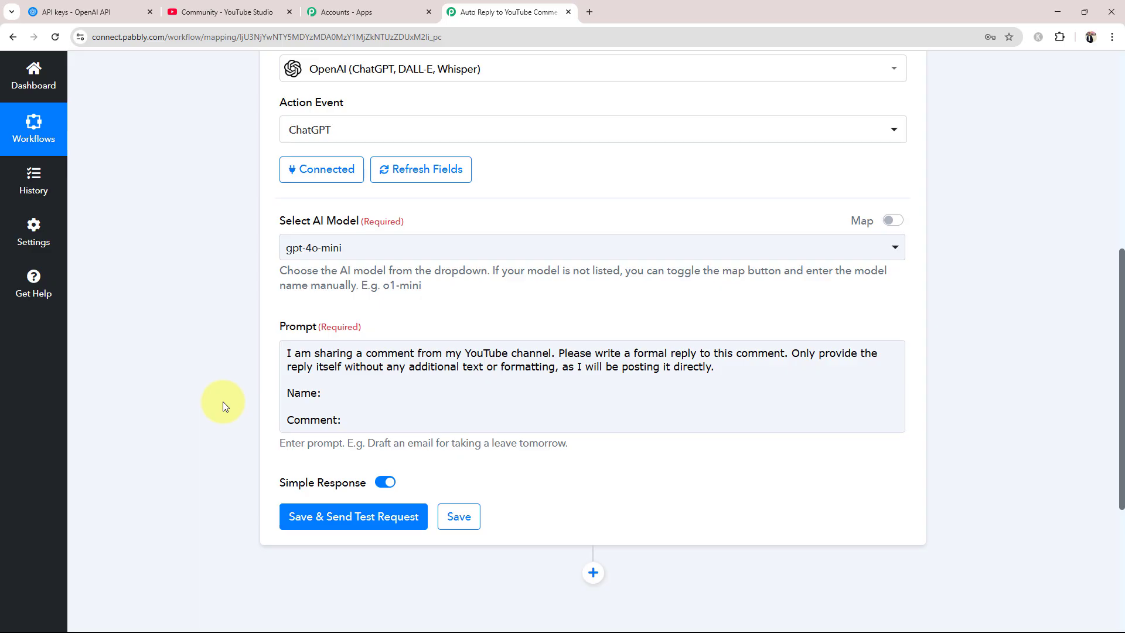
- Reopen the YouTube trigger and examine its received response for the author's display name and the comment details
{"action": "left_click", "coordinate": [328, 416]}
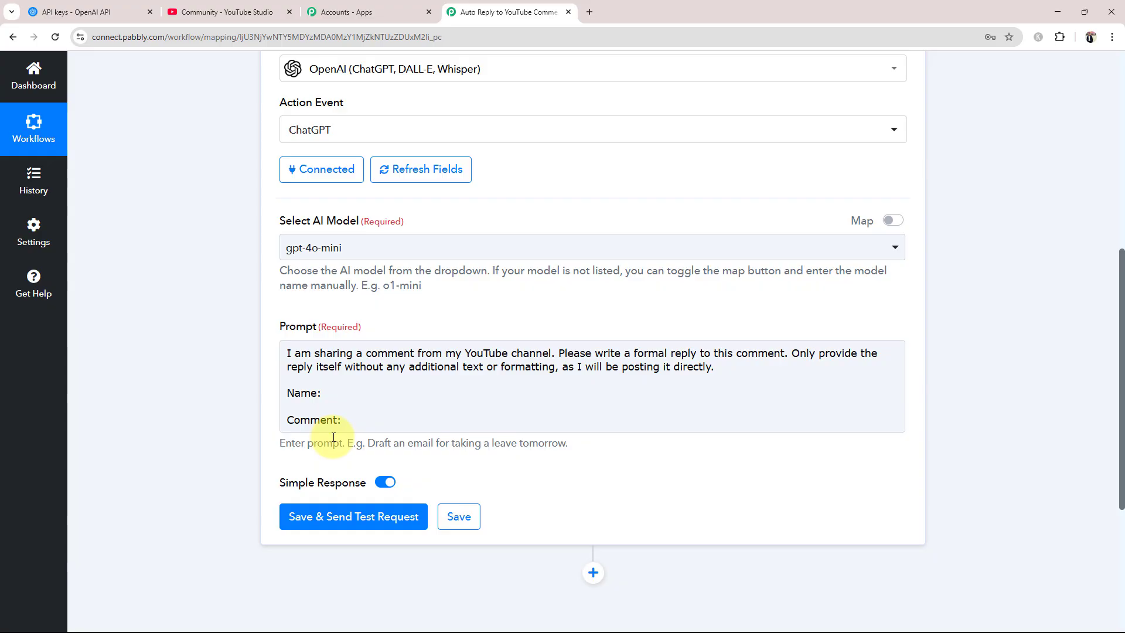
{"action": "scroll", "coordinate": [337, 422], "scroll_direction": "up", "scroll_amount": 8}
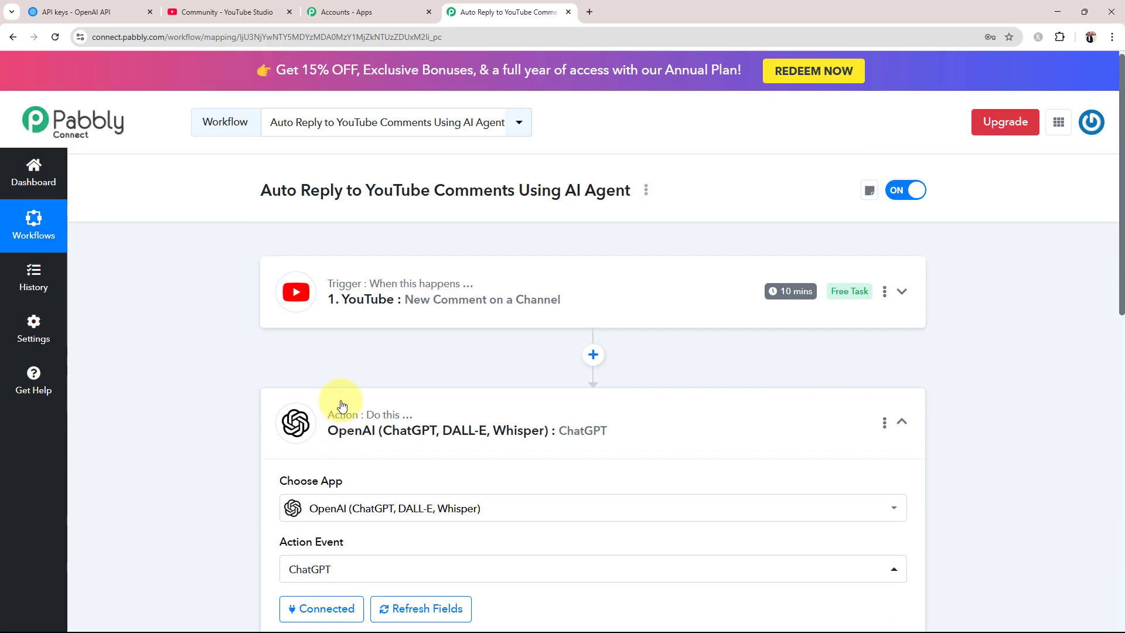
{"action": "left_click", "coordinate": [402, 297]}
{"action": "scroll", "coordinate": [287, 410], "scroll_direction": "down", "scroll_amount": 7}
{"action": "scroll", "coordinate": [292, 429], "scroll_direction": "up", "scroll_amount": 8}
{"action": "scroll", "coordinate": [206, 445], "scroll_direction": "down", "scroll_amount": 12}
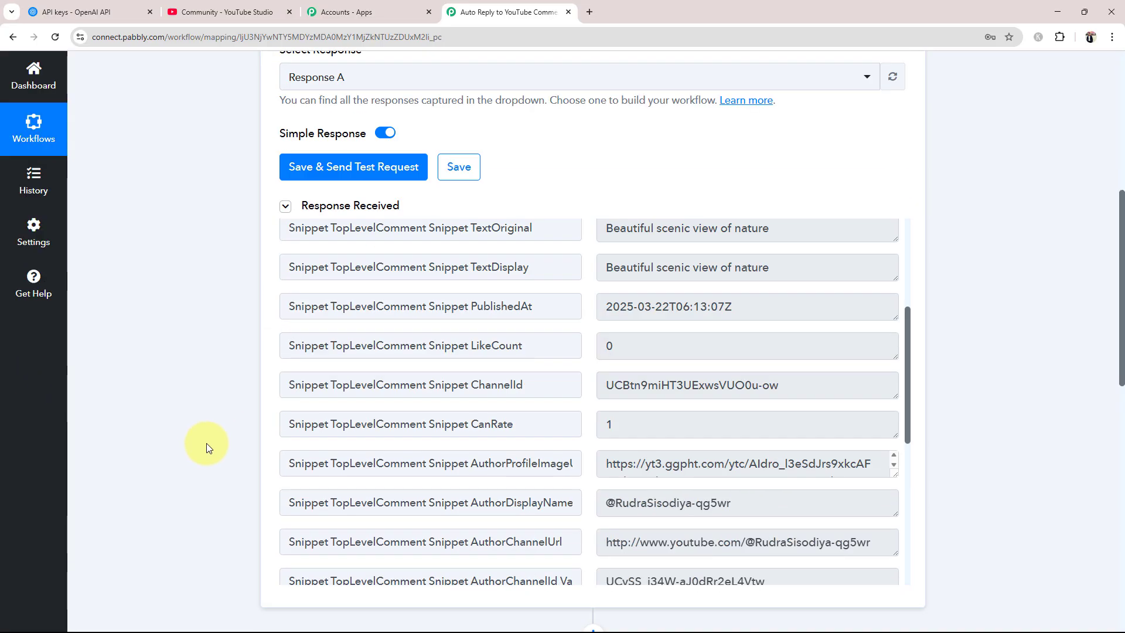
{"action": "left_click_drag", "start_coordinate": [731, 455], "coordinate": [600, 477]}
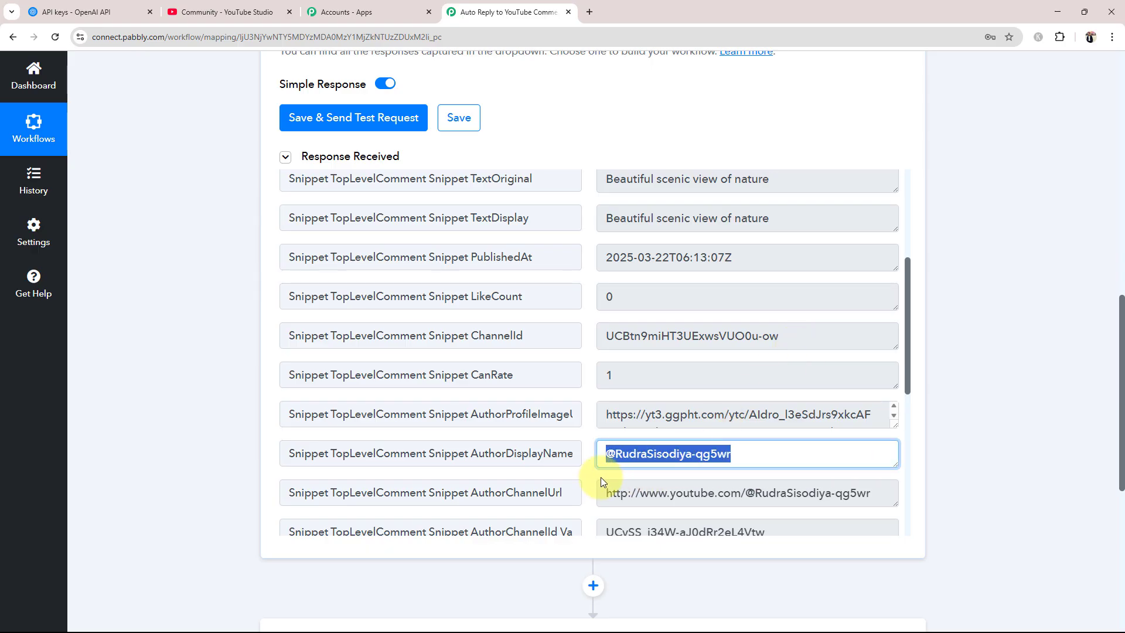
{"action": "left_click", "coordinate": [626, 337]}
{"action": "left_click_drag", "start_coordinate": [625, 337], "coordinate": [512, 341]}
{"action": "scroll", "coordinate": [264, 372], "scroll_direction": "down", "scroll_amount": 7}
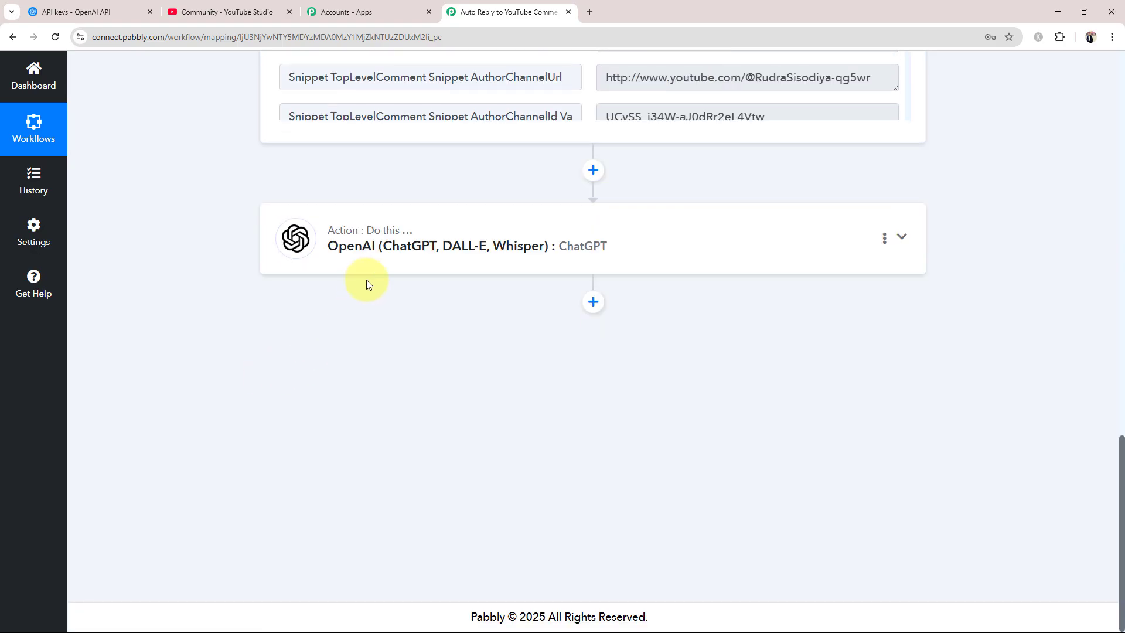
- Reopen the ChatGPT action and map the trigger's Snippet TopLevelComment Snippet AuthorDisplayName after "Name:" in the prompt
{"action": "left_click", "coordinate": [366, 257]}
{"action": "scroll", "coordinate": [362, 261], "scroll_direction": "down", "scroll_amount": 10}
{"action": "scroll", "coordinate": [300, 328], "scroll_direction": "up", "scroll_amount": 7}
{"action": "scroll", "coordinate": [323, 307], "scroll_direction": "down", "scroll_amount": 5}
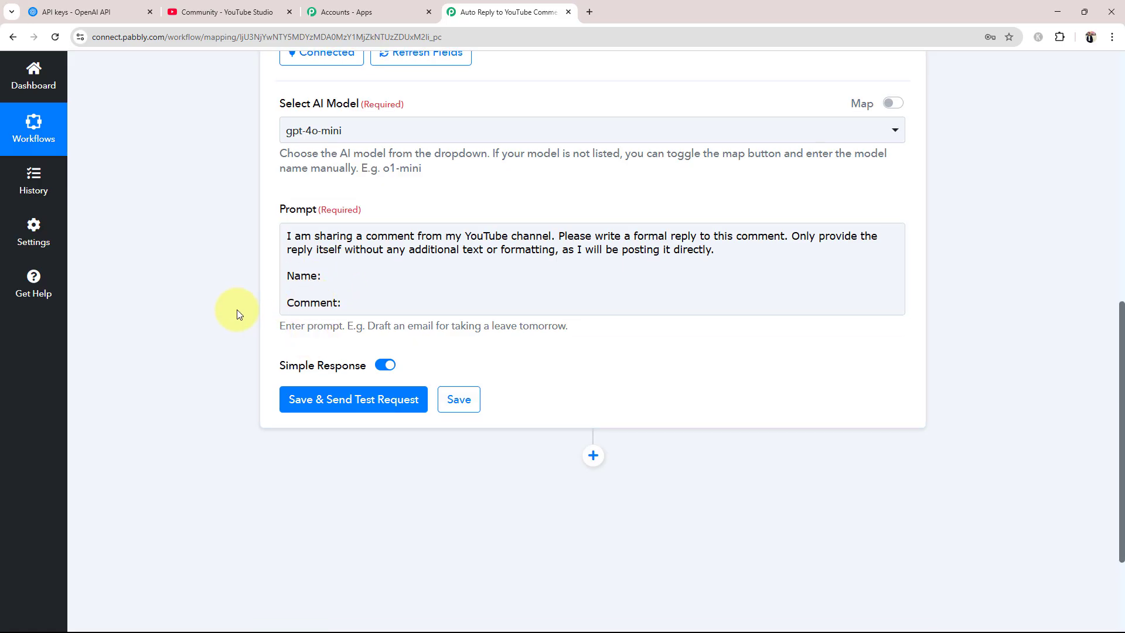
{"action": "left_click", "coordinate": [333, 271]}
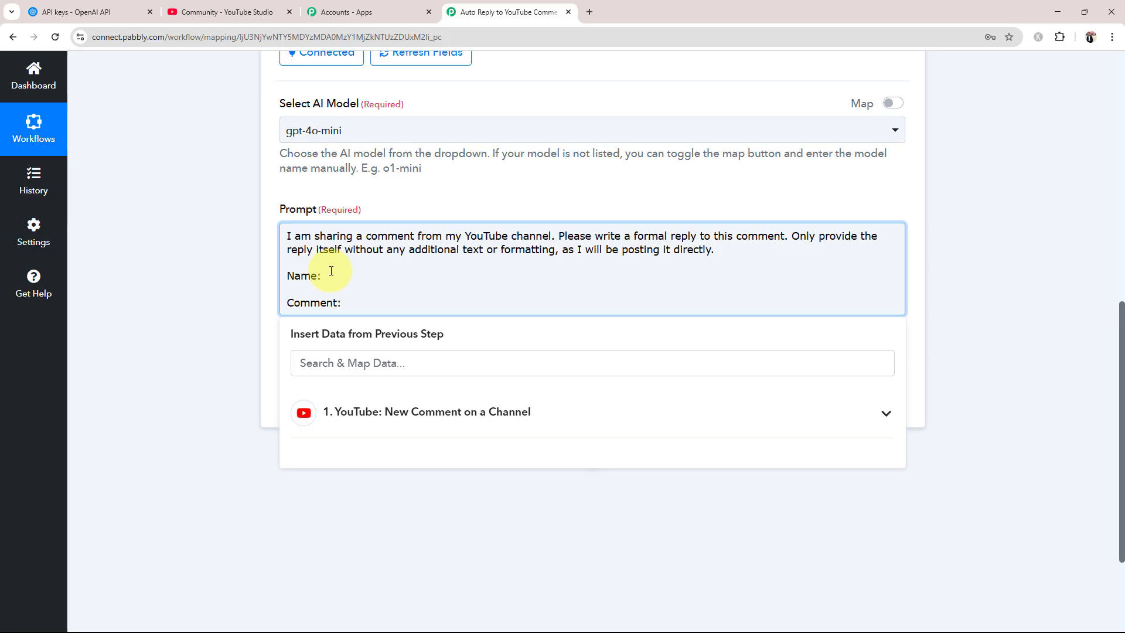
{"action": "left_click", "coordinate": [464, 414]}
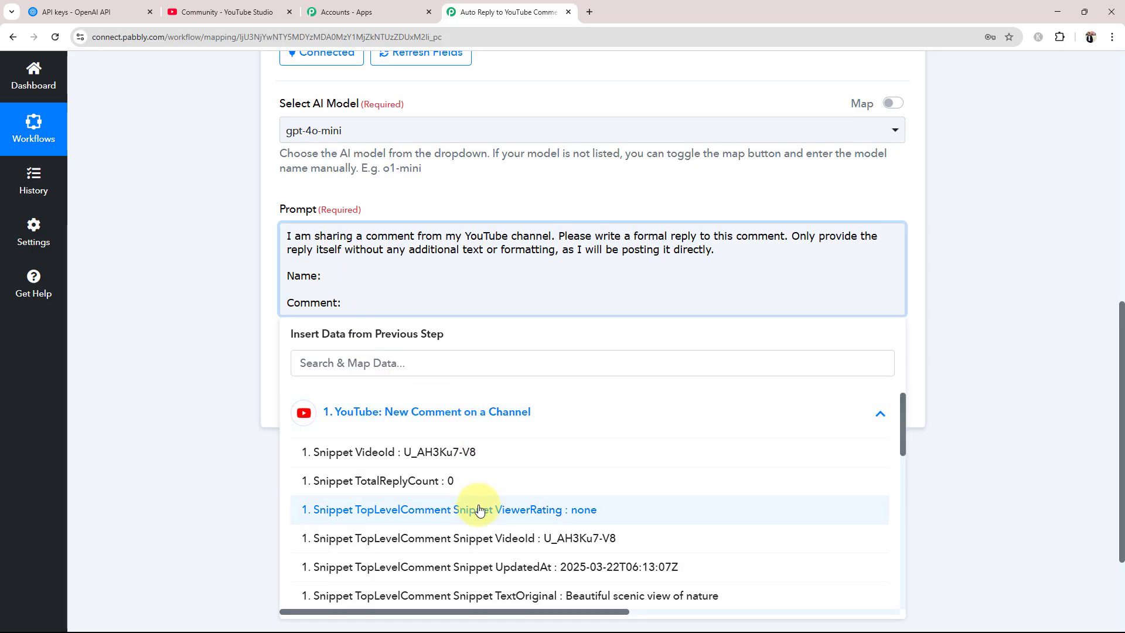
{"action": "scroll", "coordinate": [463, 515], "scroll_direction": "down", "scroll_amount": 6}
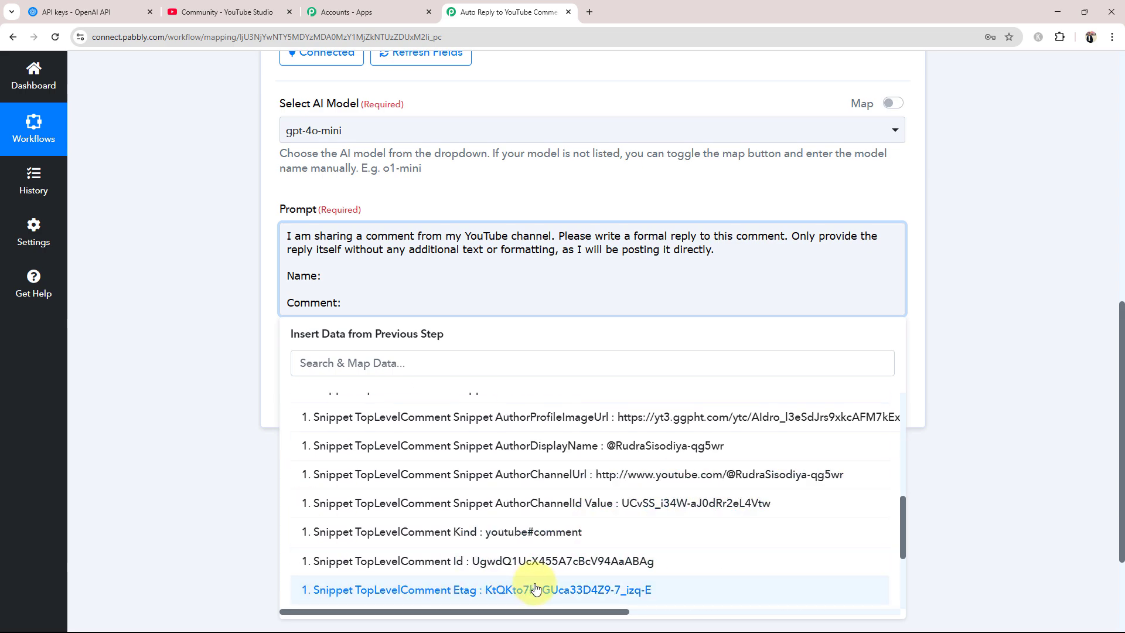
{"action": "left_click", "coordinate": [614, 447]}
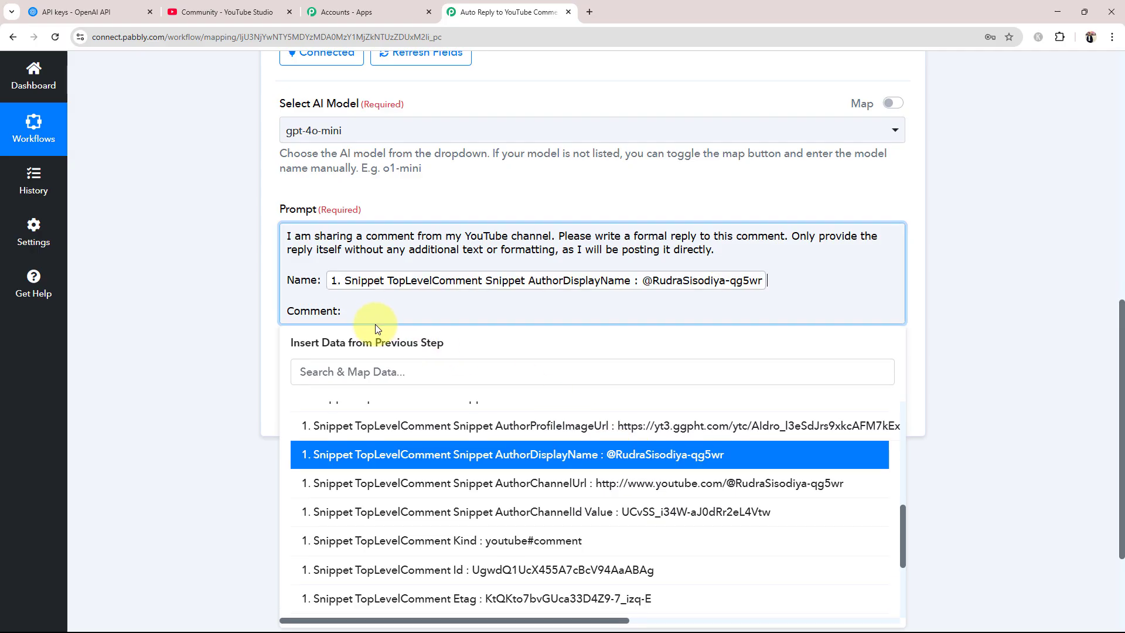
- Map the trigger's Snippet TopLevelComment Snippet TextOriginal after "Comment:" in the prompt
{"action": "left_click", "coordinate": [364, 312]}
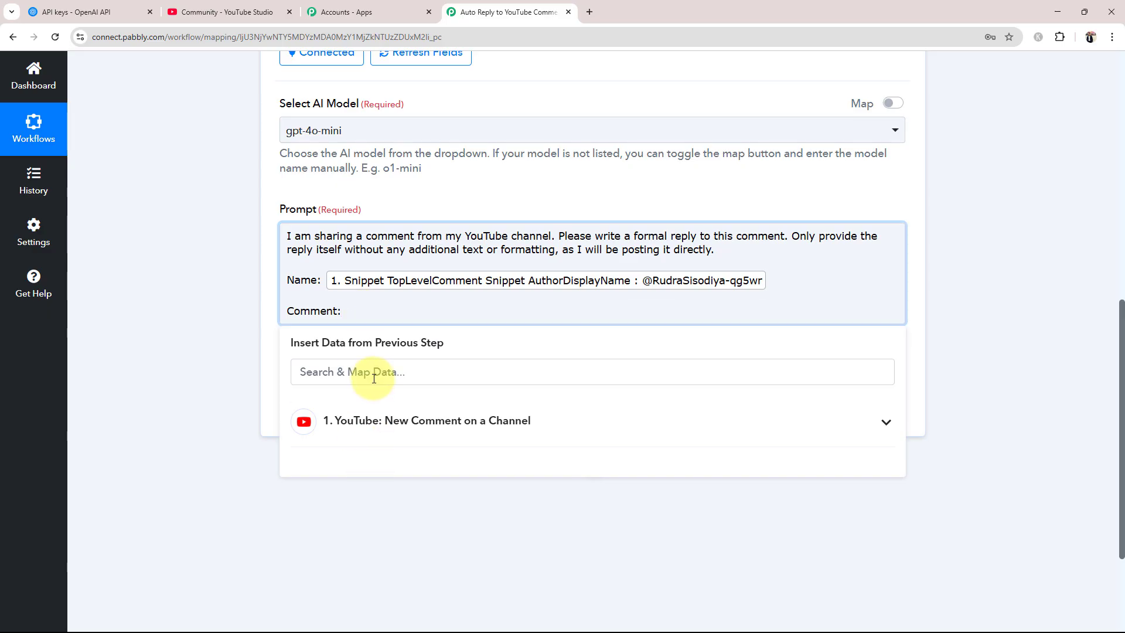
{"action": "left_click", "coordinate": [387, 424]}
{"action": "scroll", "coordinate": [465, 495], "scroll_direction": "down", "scroll_amount": 5}
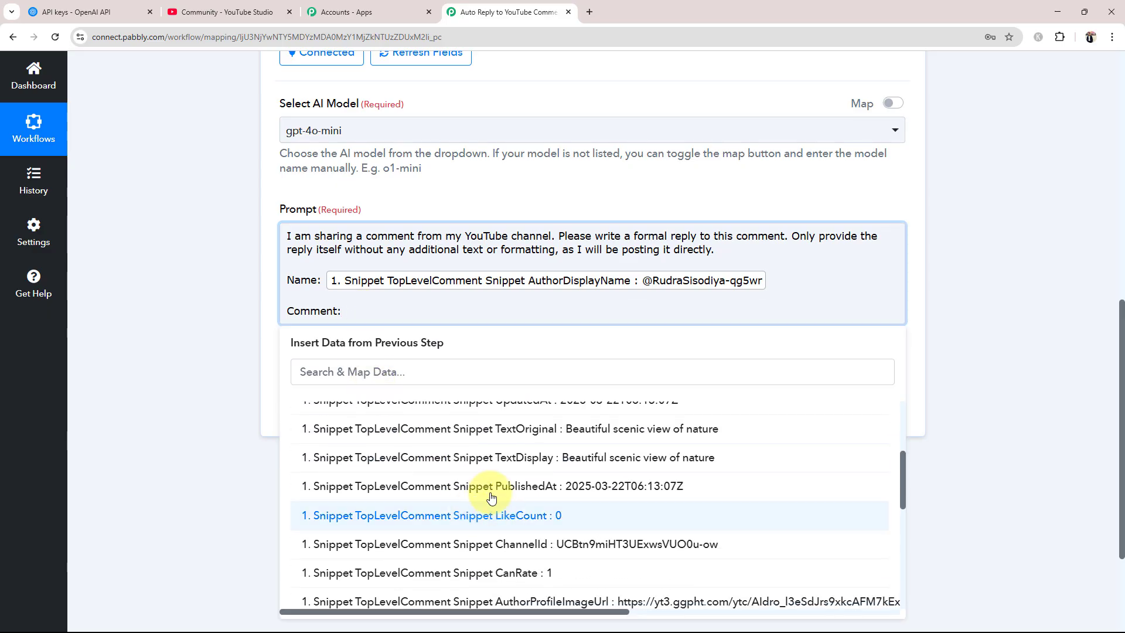
{"action": "left_click", "coordinate": [353, 429]}
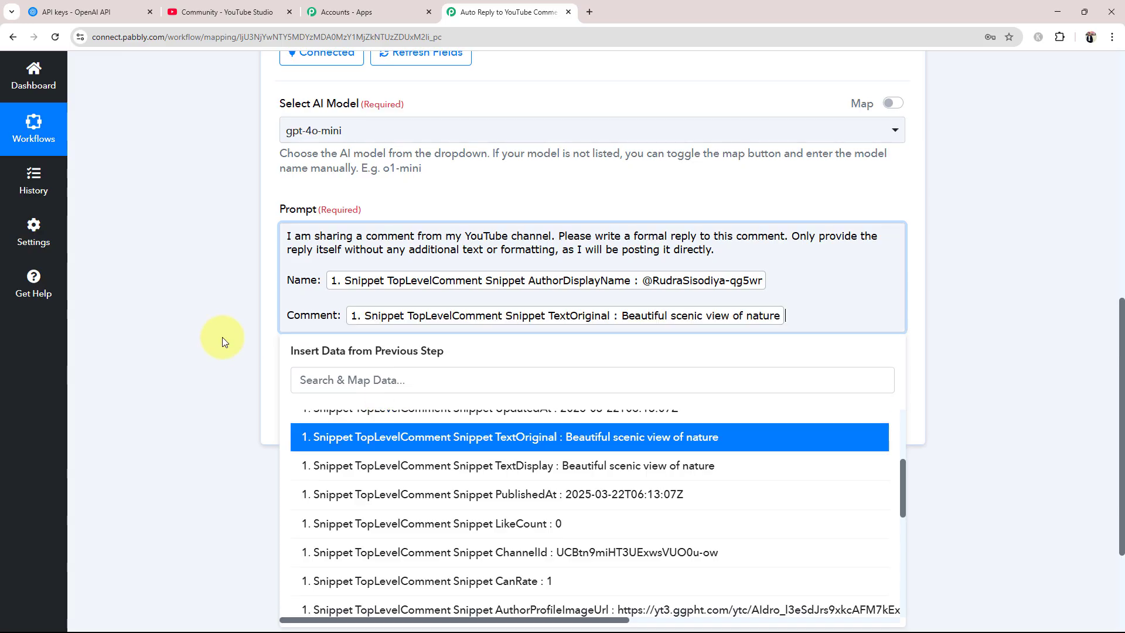
{"action": "left_click", "coordinate": [178, 321]}
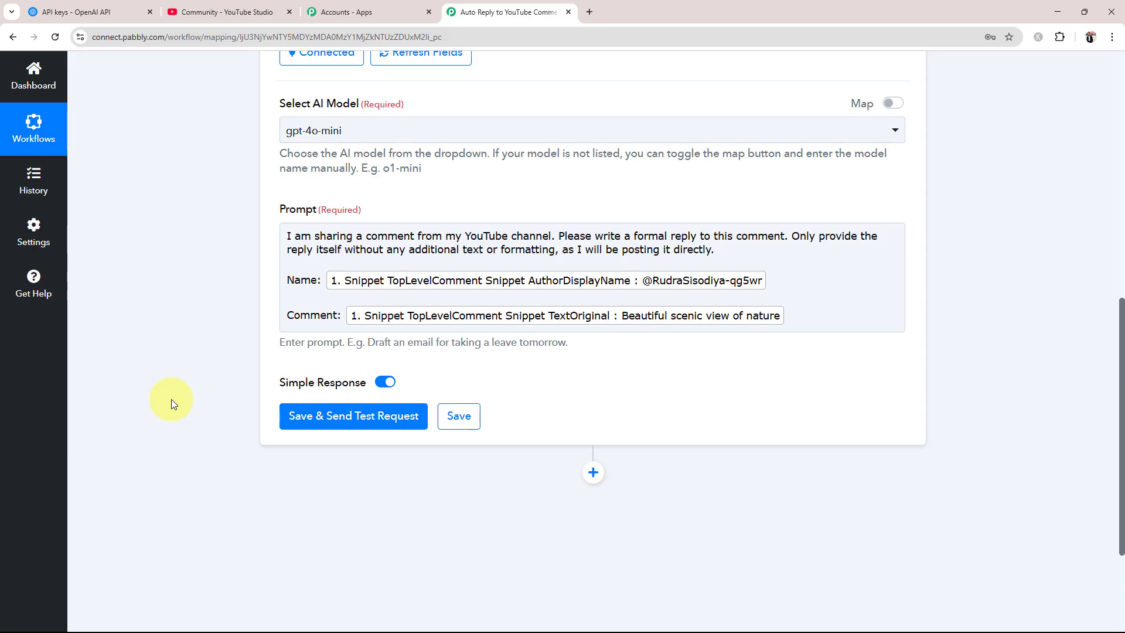
- Review the channel's comments in YouTube Studio, and return to Pabbly Connect to reread the prompt's instructions and mapped fields
{"action": "left_click", "coordinate": [247, 13]}
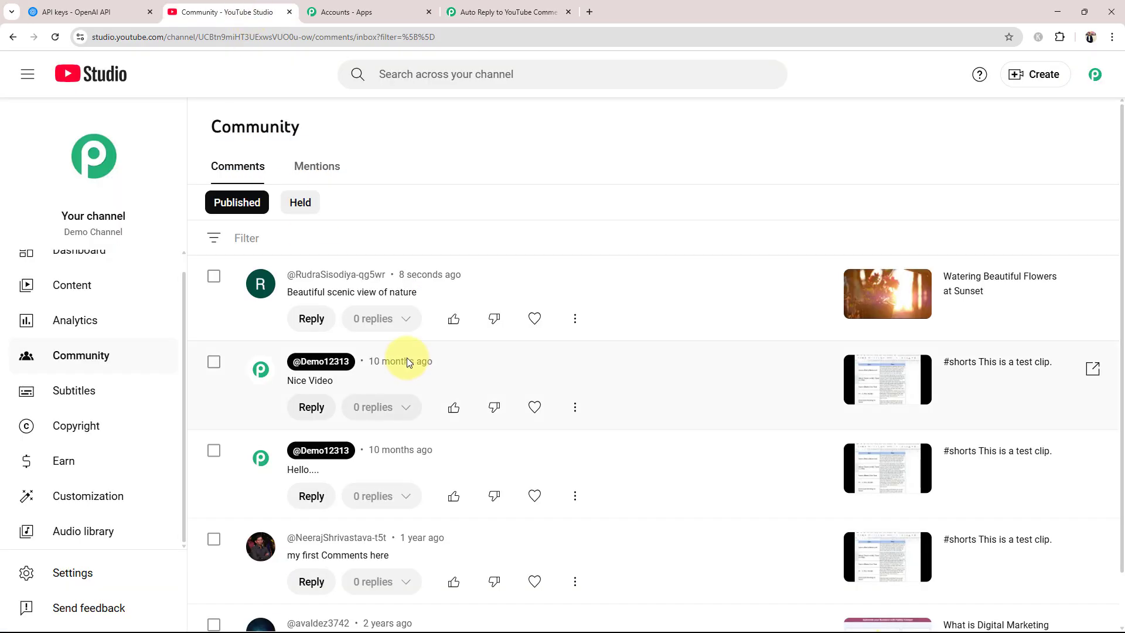
{"action": "left_click", "coordinate": [513, 12]}
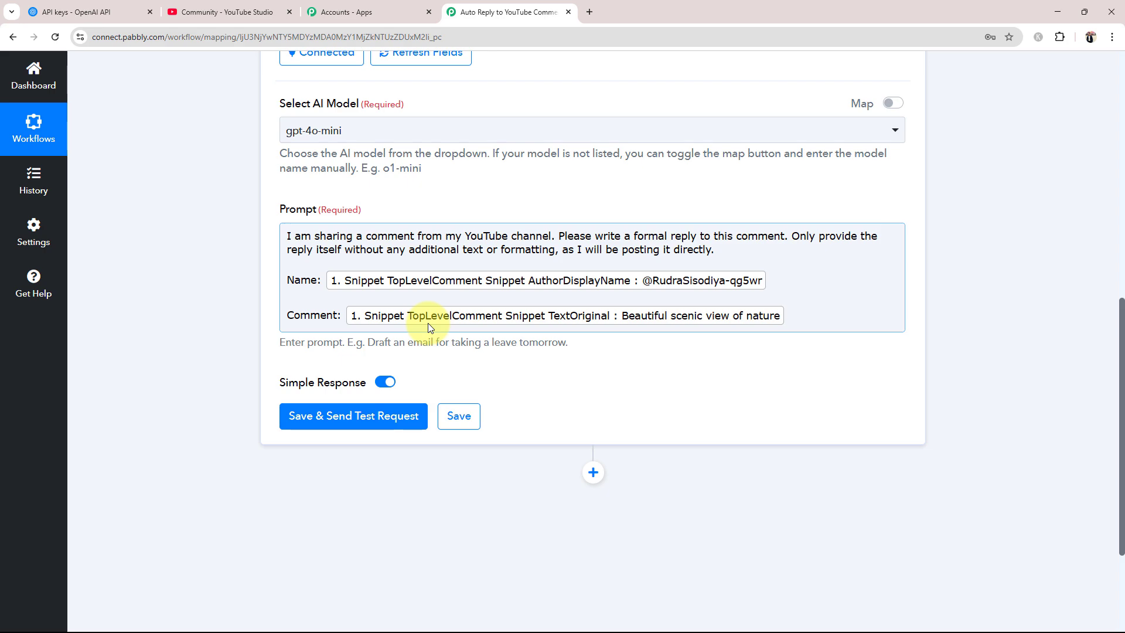
{"action": "left_click", "coordinate": [729, 254]}
{"action": "left_click_drag", "start_coordinate": [728, 253], "coordinate": [224, 273]}
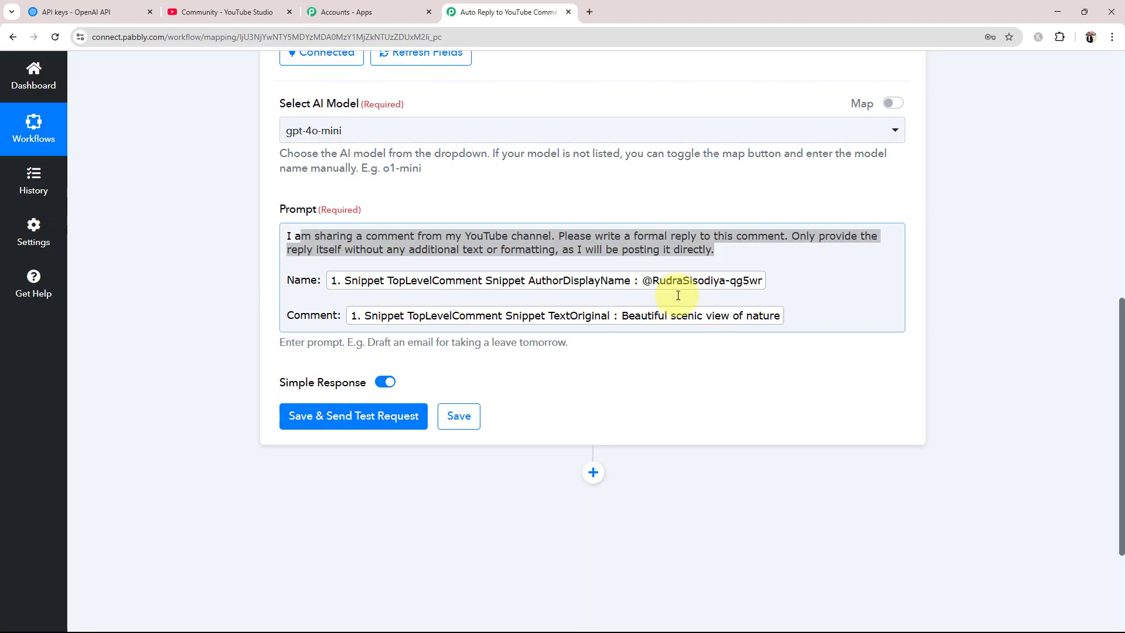
{"action": "left_click", "coordinate": [825, 300]}
{"action": "left_click", "coordinate": [209, 364]}
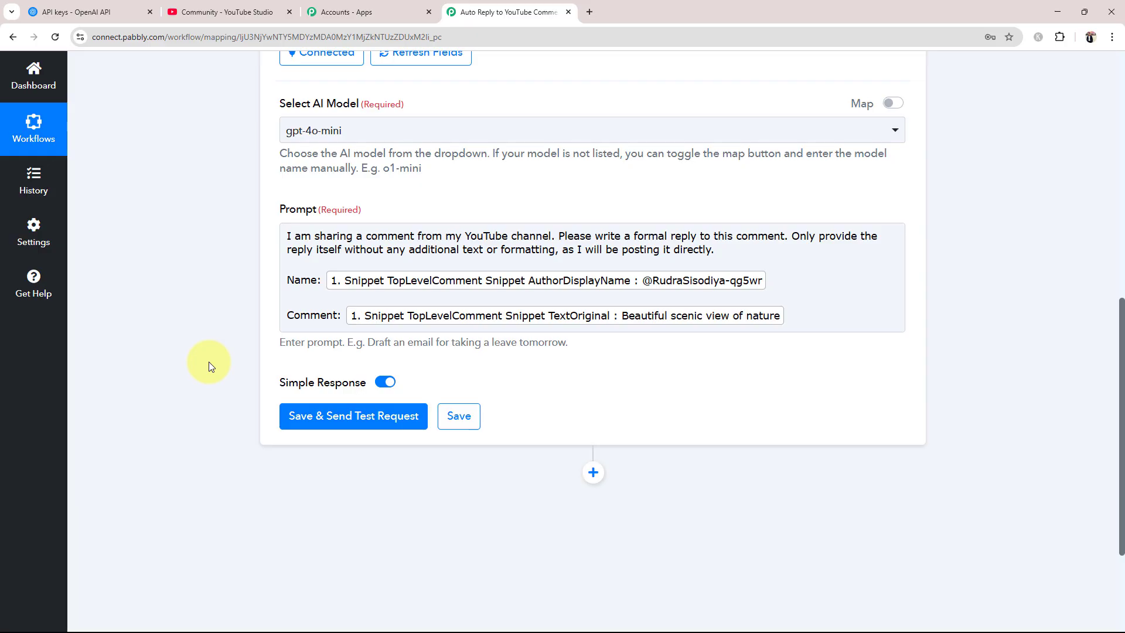
- Save the ChatGPT action with a test request and enlarge the Choices 0 Message Content value to read the generated reply
{"action": "left_click", "coordinate": [322, 419]}
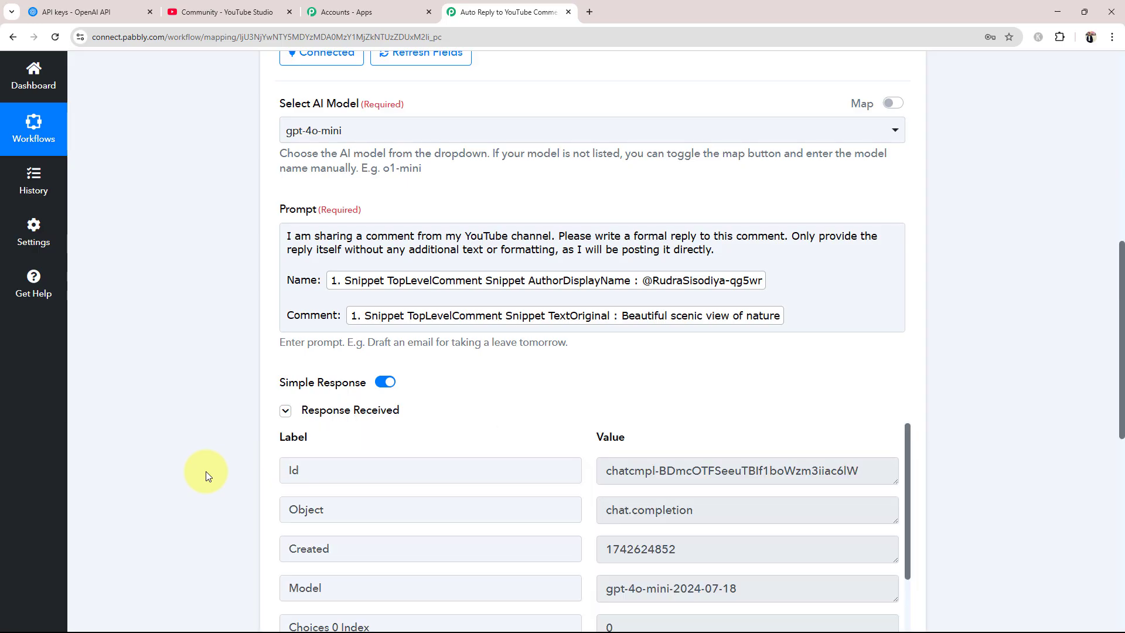
{"action": "scroll", "coordinate": [145, 450], "scroll_direction": "down", "scroll_amount": 4}
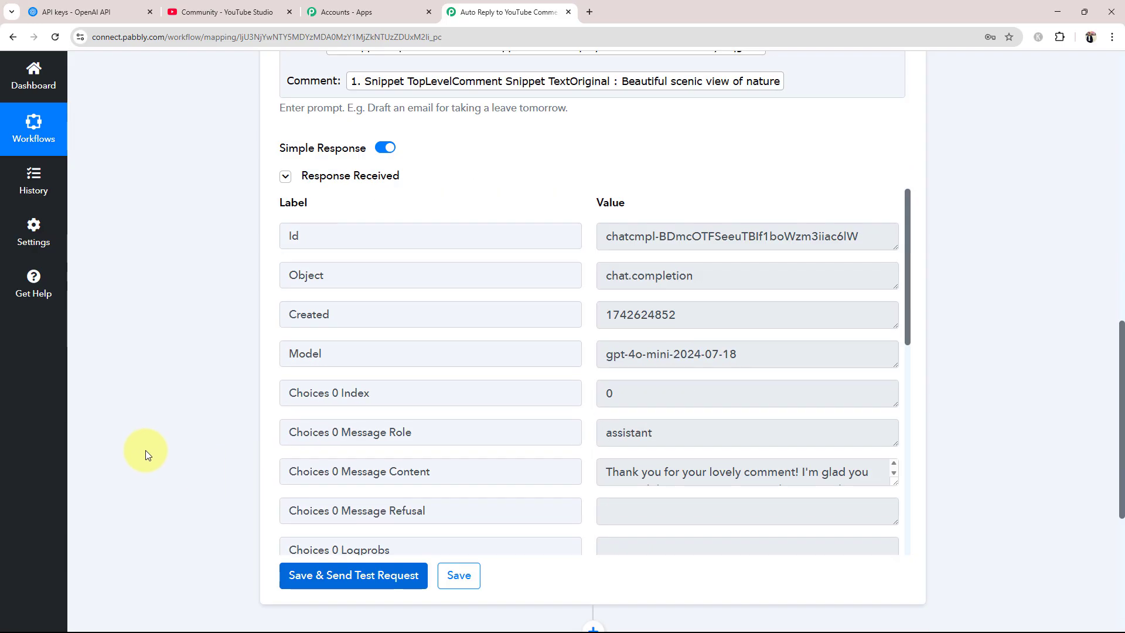
{"action": "scroll", "coordinate": [202, 441], "scroll_direction": "down", "scroll_amount": 2}
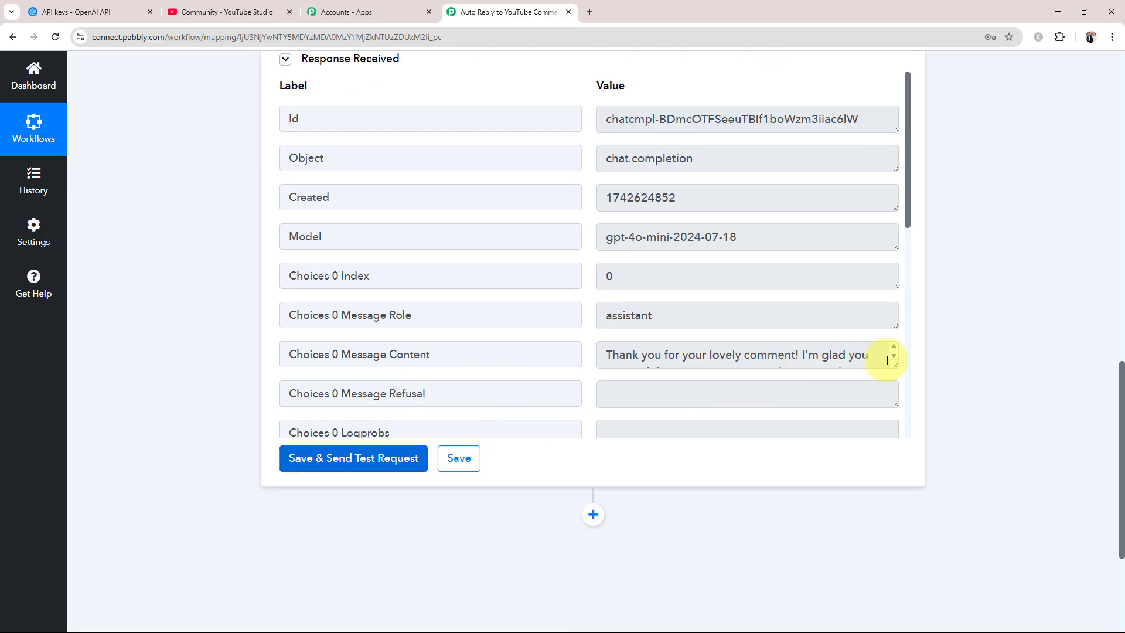
{"action": "left_click_drag", "start_coordinate": [891, 379], "coordinate": [897, 454]}
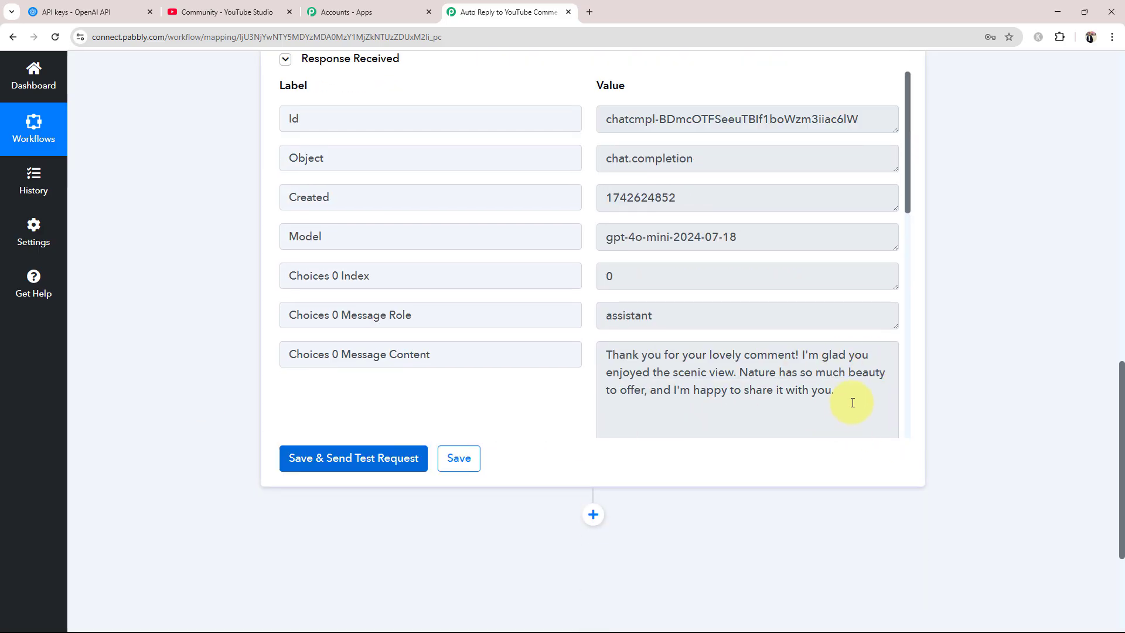
- Reread the generated reply in the ChatGPT response's Choices 0 Message Content value
{"action": "left_click_drag", "start_coordinate": [851, 401], "coordinate": [635, 350]}
{"action": "left_click", "coordinate": [649, 409]}
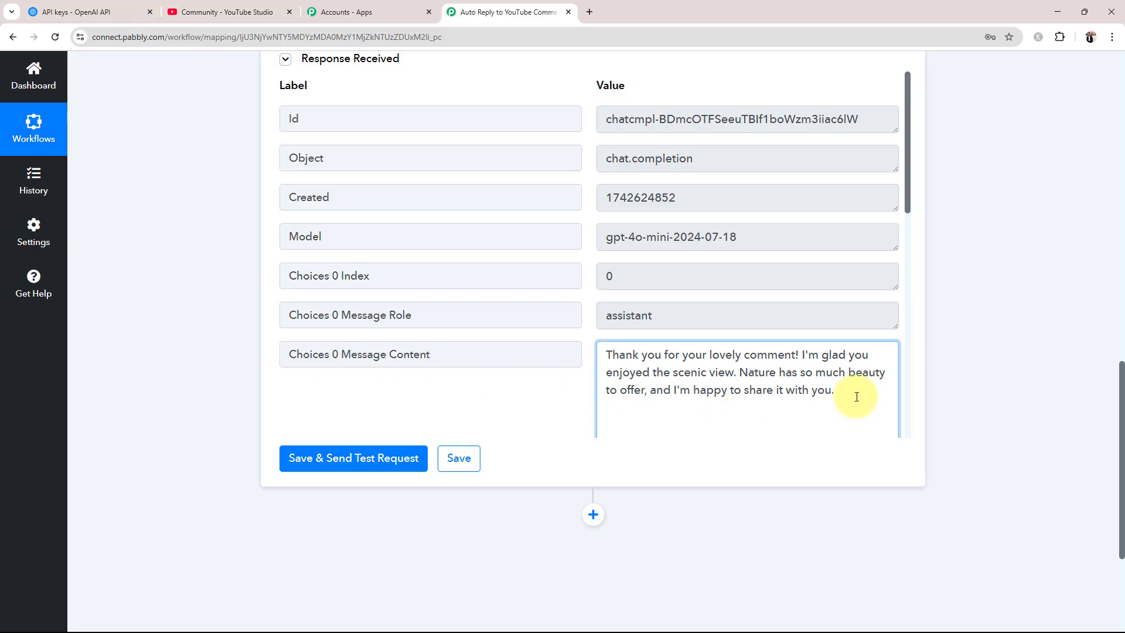
{"action": "left_click_drag", "start_coordinate": [856, 394], "coordinate": [588, 359]}
{"action": "left_click", "coordinate": [156, 357]}
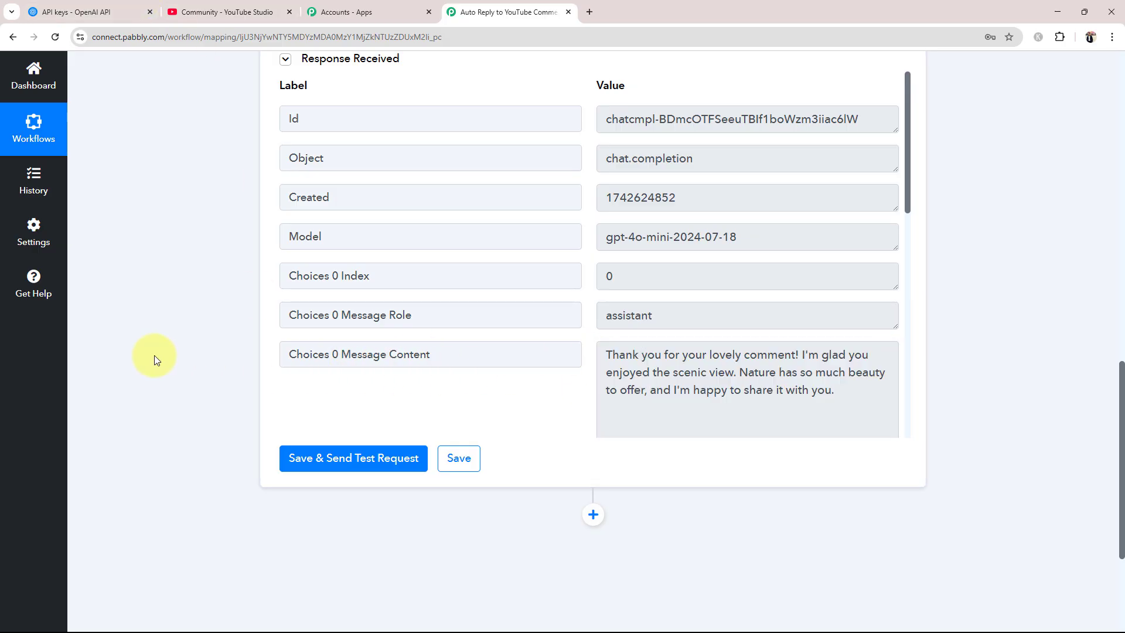
- Collapse the ChatGPT action, glance at the channel's comments in YouTube Studio, and return to the Pabbly Connect workflow
{"action": "scroll", "coordinate": [160, 368], "scroll_direction": "up", "scroll_amount": 1}
{"action": "scroll", "coordinate": [160, 368], "scroll_direction": "up", "scroll_amount": 15}
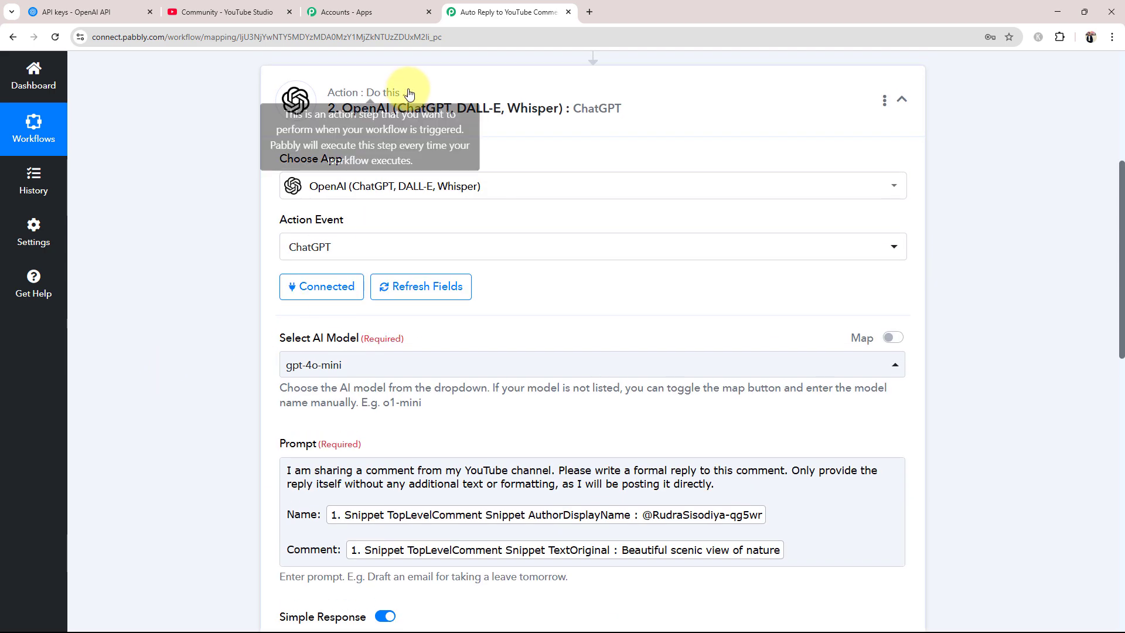
{"action": "left_click", "coordinate": [319, 17]}
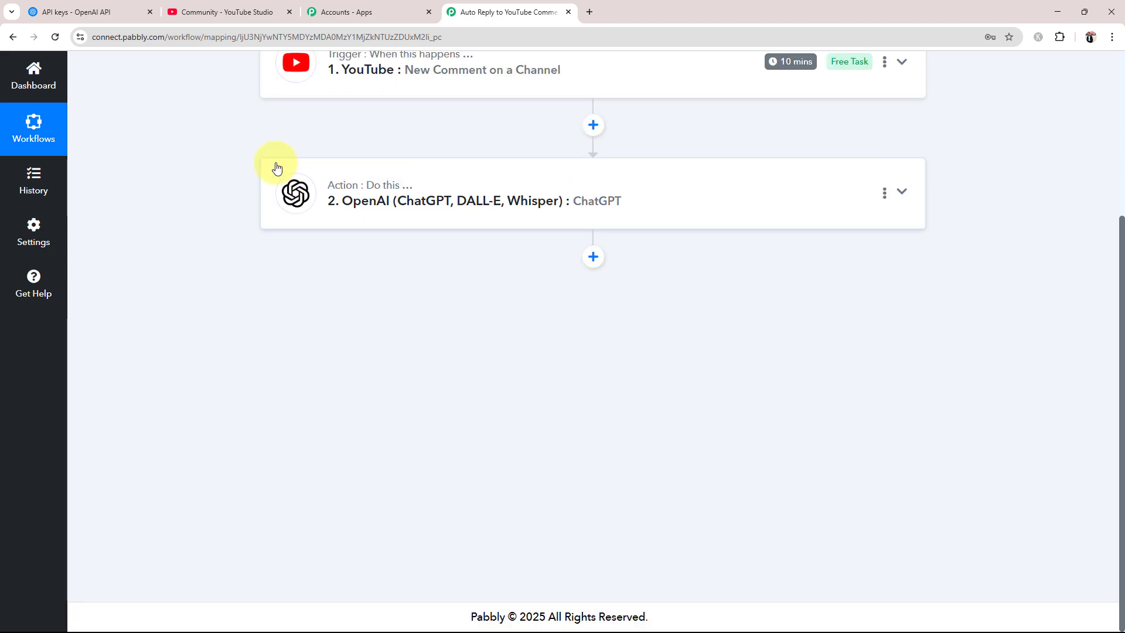
{"action": "left_click", "coordinate": [197, 10]}
{"action": "left_click", "coordinate": [507, 12]}
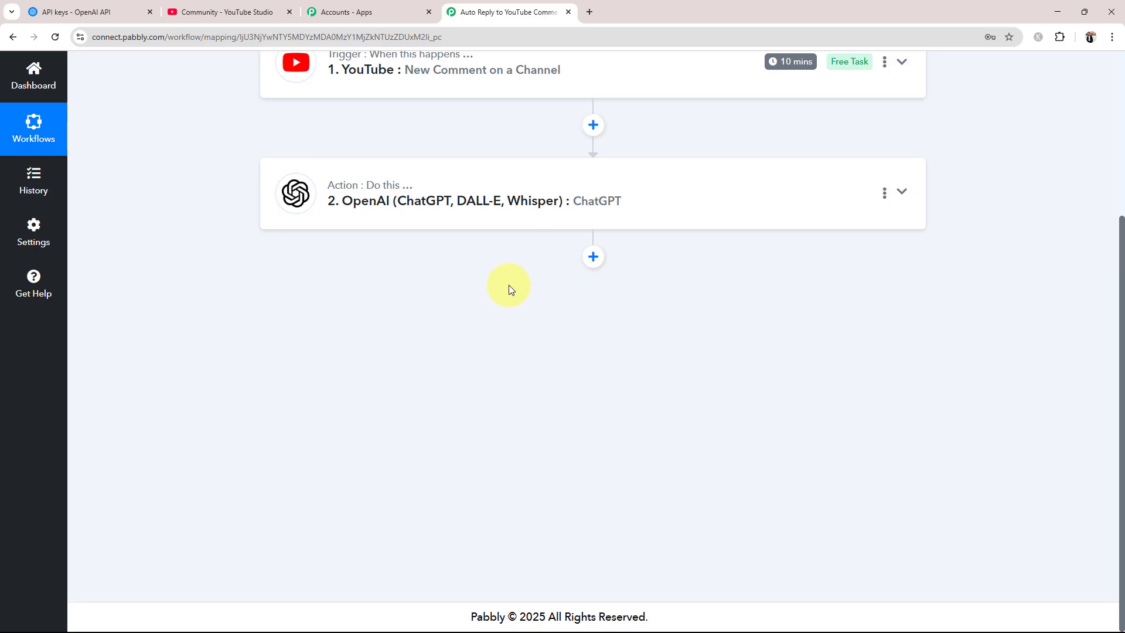
- Add an action step after ChatGPT and choose YouTube as its app
{"action": "left_click", "coordinate": [593, 258]}
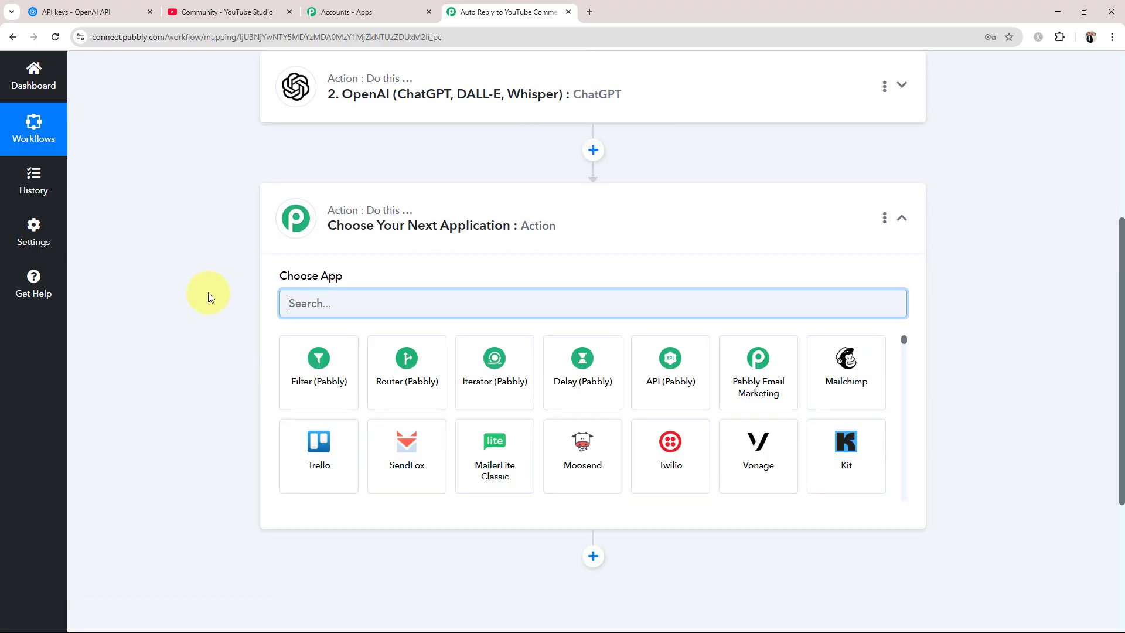
{"action": "type", "text": "You"}
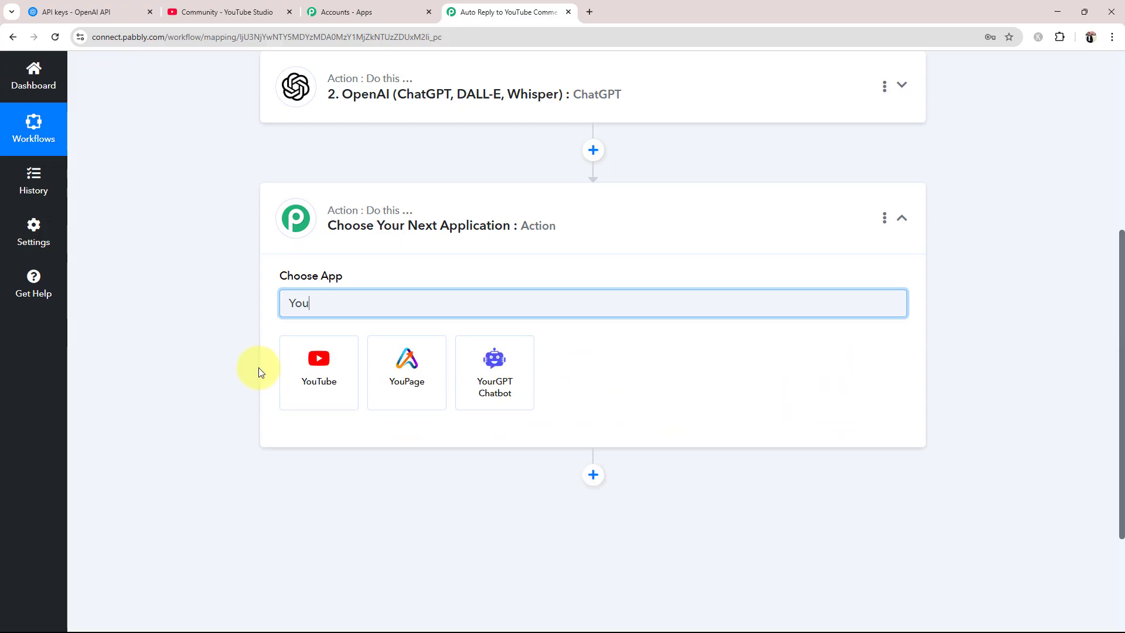
{"action": "left_click", "coordinate": [285, 381]}
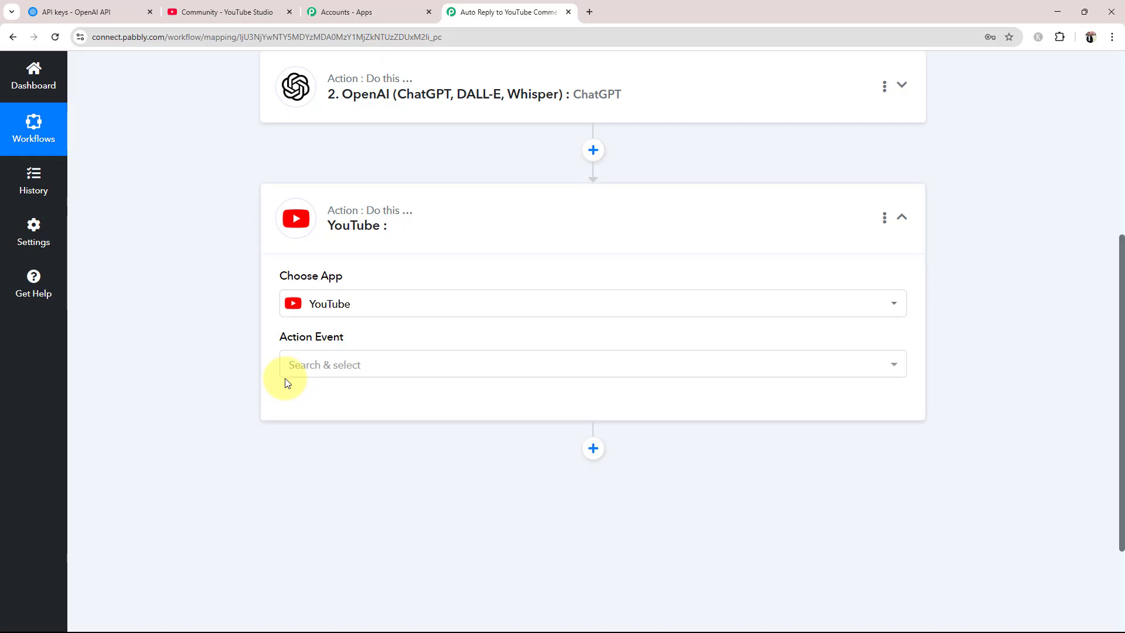
- Set the YouTube action's event to Reply to Comment and connect it through the existing connection YouTube #53
{"action": "left_click", "coordinate": [305, 365]}
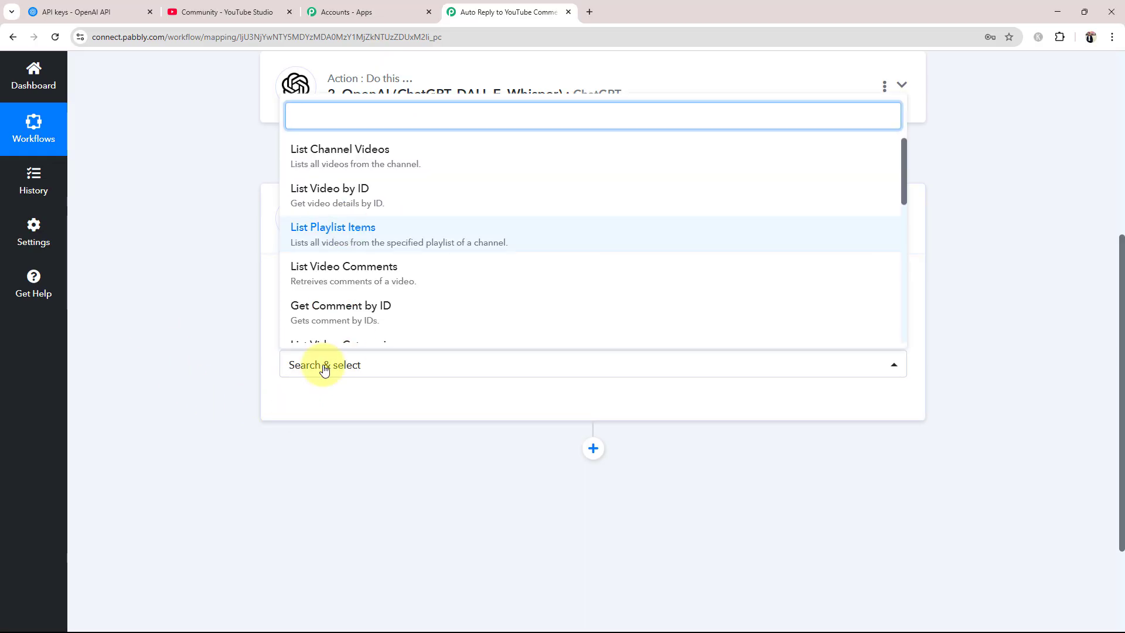
{"action": "scroll", "coordinate": [345, 252], "scroll_direction": "down", "scroll_amount": 2}
{"action": "scroll", "coordinate": [348, 247], "scroll_direction": "down", "scroll_amount": 4}
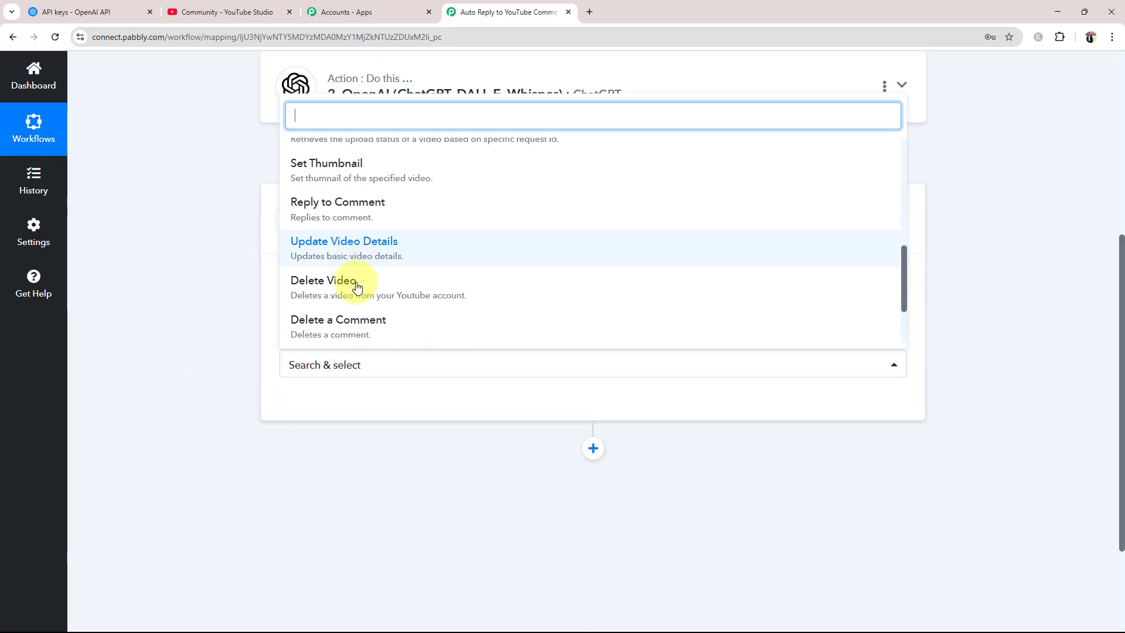
{"action": "left_click", "coordinate": [315, 191]}
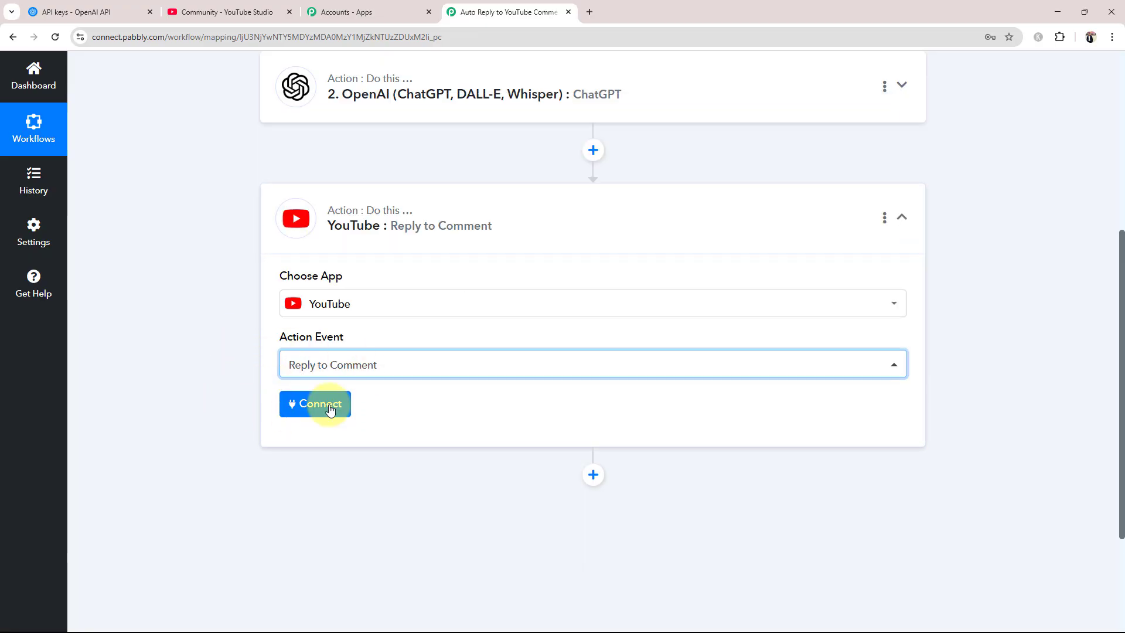
{"action": "left_click", "coordinate": [293, 403]}
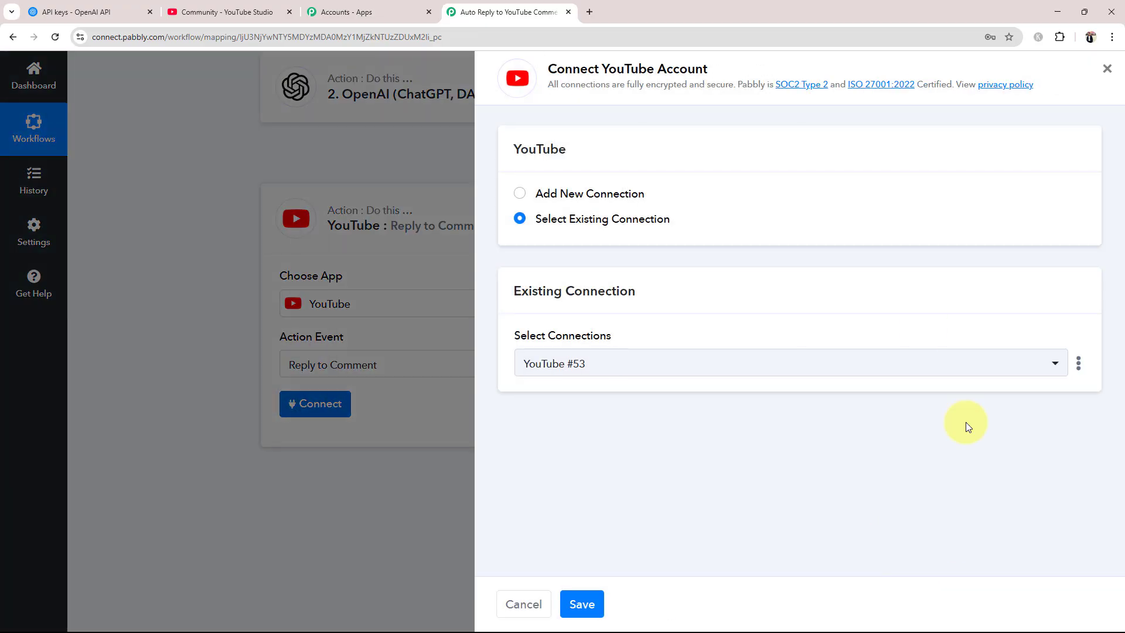
{"action": "left_click", "coordinate": [580, 603]}
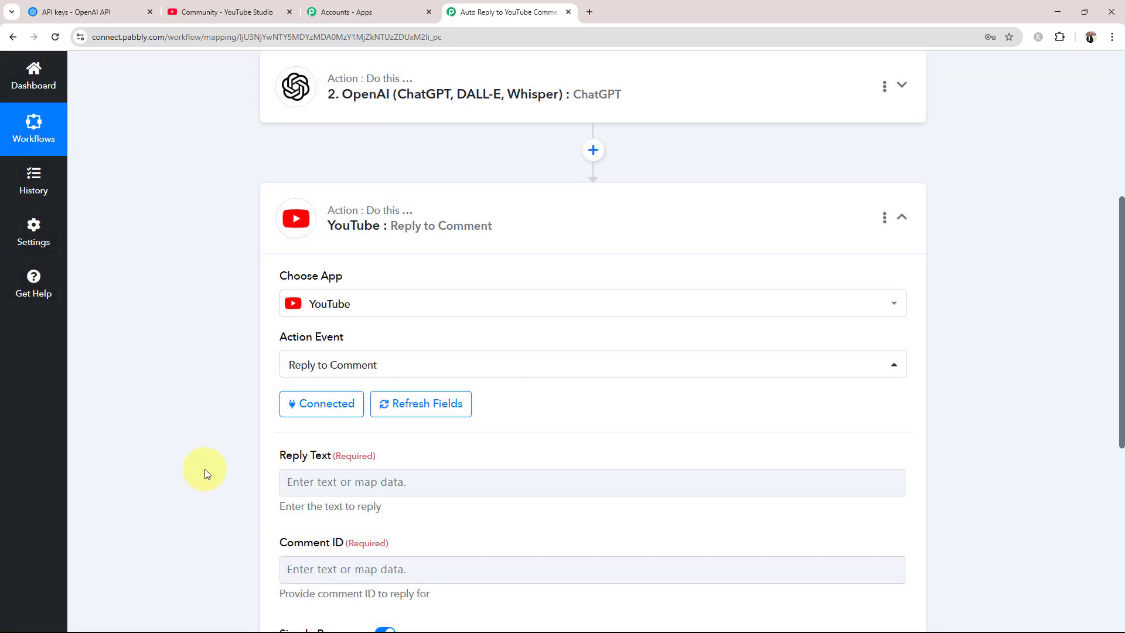
- Map ChatGPT's Choices 0 Message Content into the Reply Text of the YouTube action
{"action": "scroll", "coordinate": [205, 468], "scroll_direction": "down", "scroll_amount": 1}
{"action": "left_click_drag", "start_coordinate": [281, 401], "coordinate": [335, 398]}
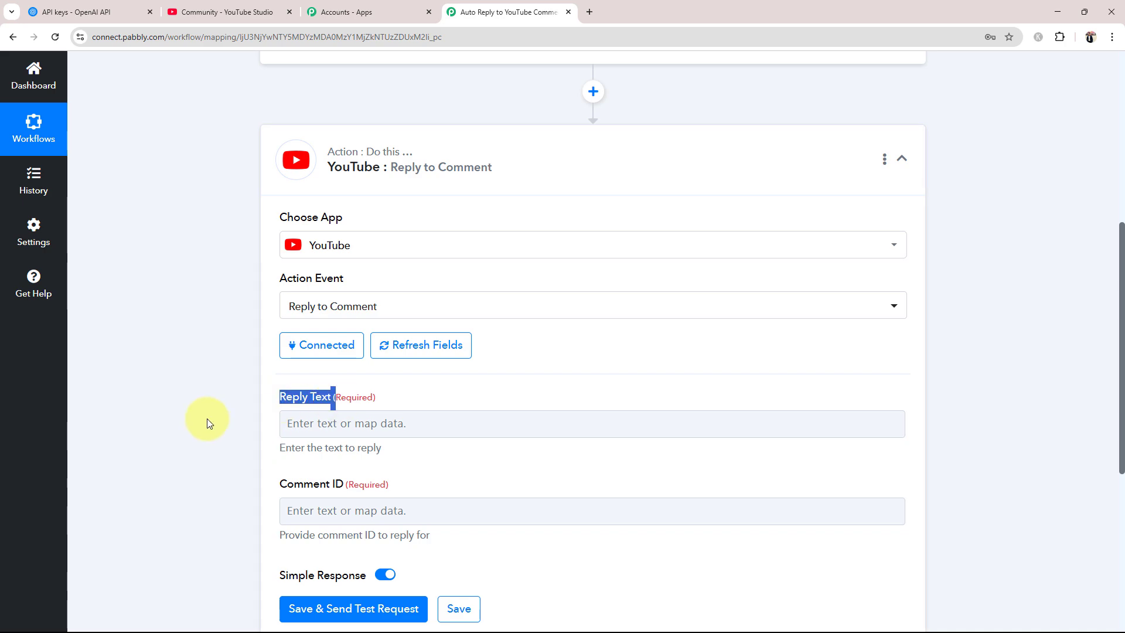
{"action": "left_click", "coordinate": [206, 419]}
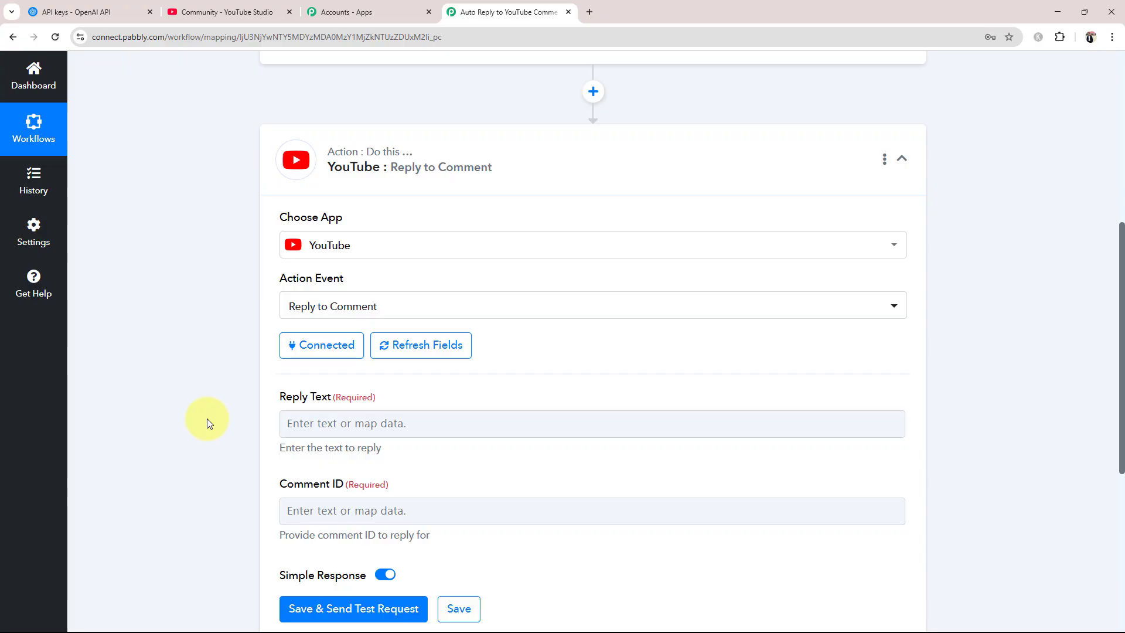
{"action": "scroll", "coordinate": [206, 419], "scroll_direction": "down", "scroll_amount": 3}
{"action": "left_click", "coordinate": [325, 256]}
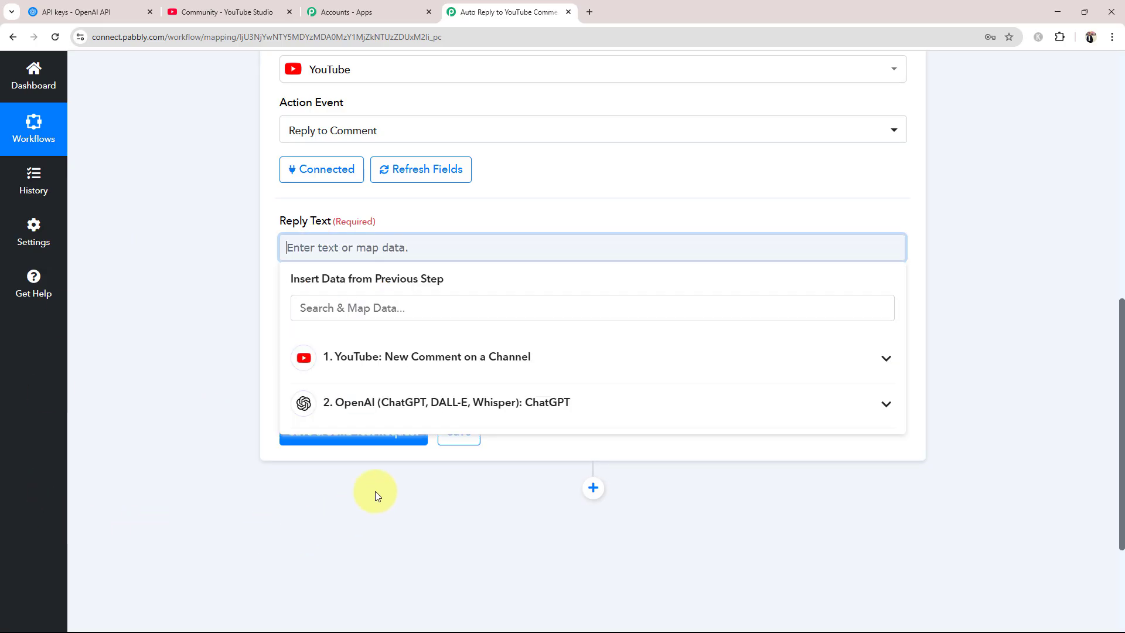
{"action": "left_click", "coordinate": [877, 407]}
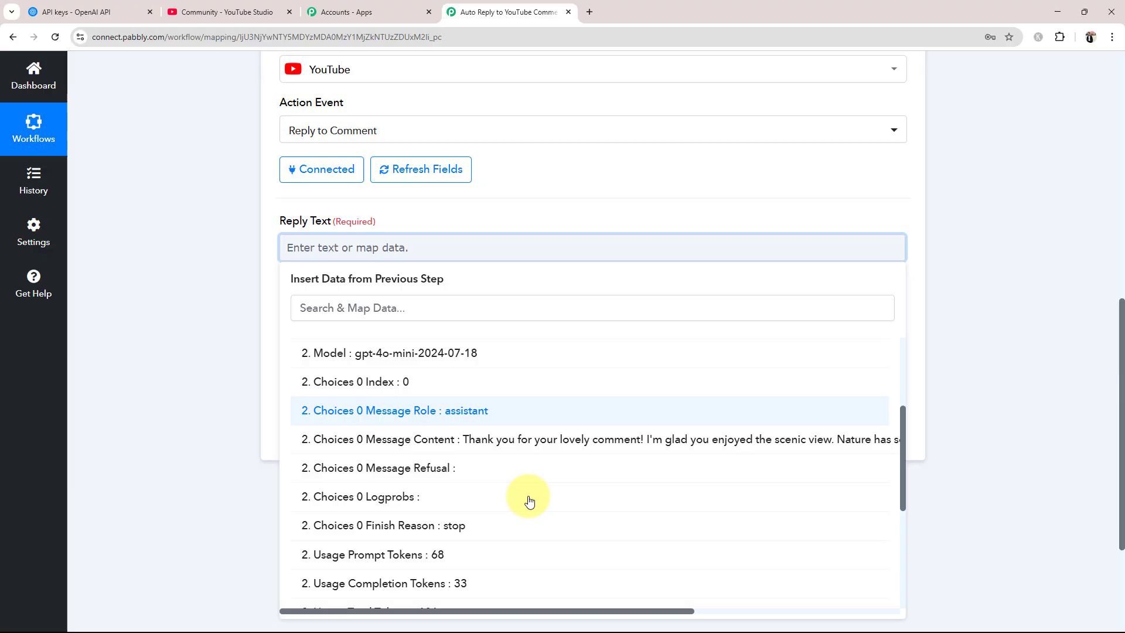
{"action": "left_click", "coordinate": [463, 439]}
{"action": "left_click", "coordinate": [153, 292]}
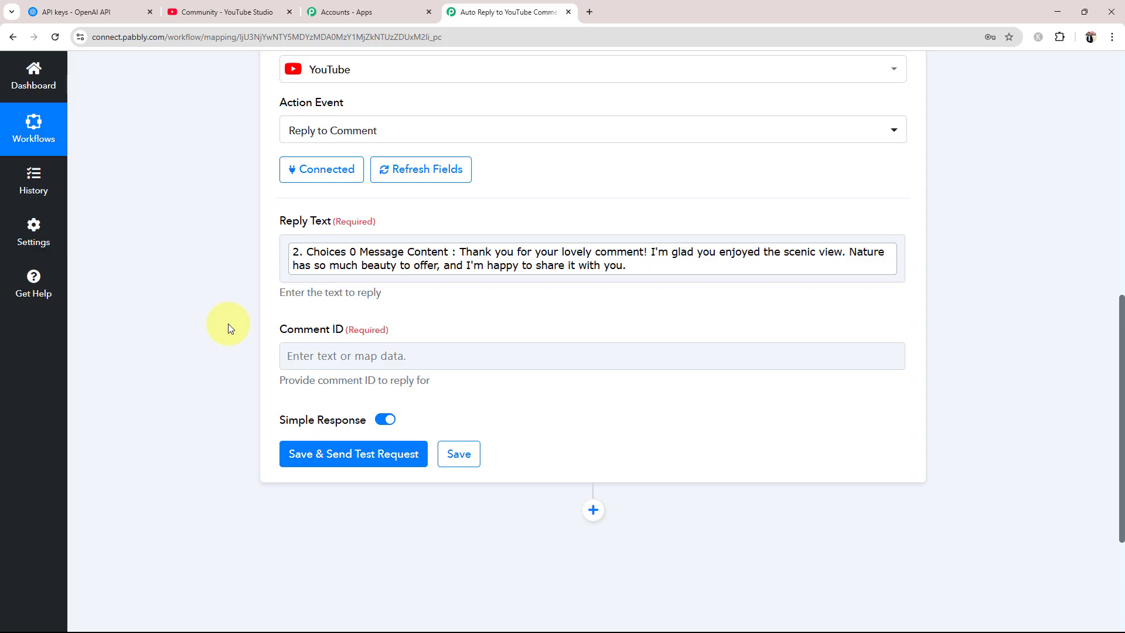
- Check the newest comment in YouTube Studio, and return to Pabbly Connect to expand the YouTube trigger
{"action": "left_click", "coordinate": [239, 12]}
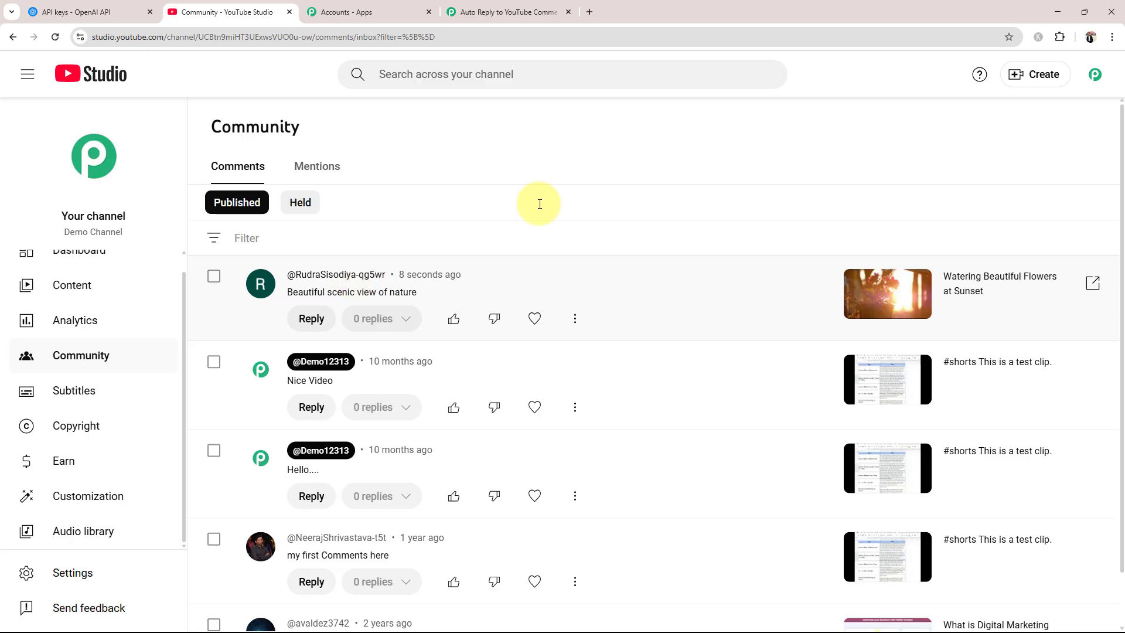
{"action": "left_click", "coordinate": [502, 12]}
{"action": "scroll", "coordinate": [160, 347], "scroll_direction": "up", "scroll_amount": 10}
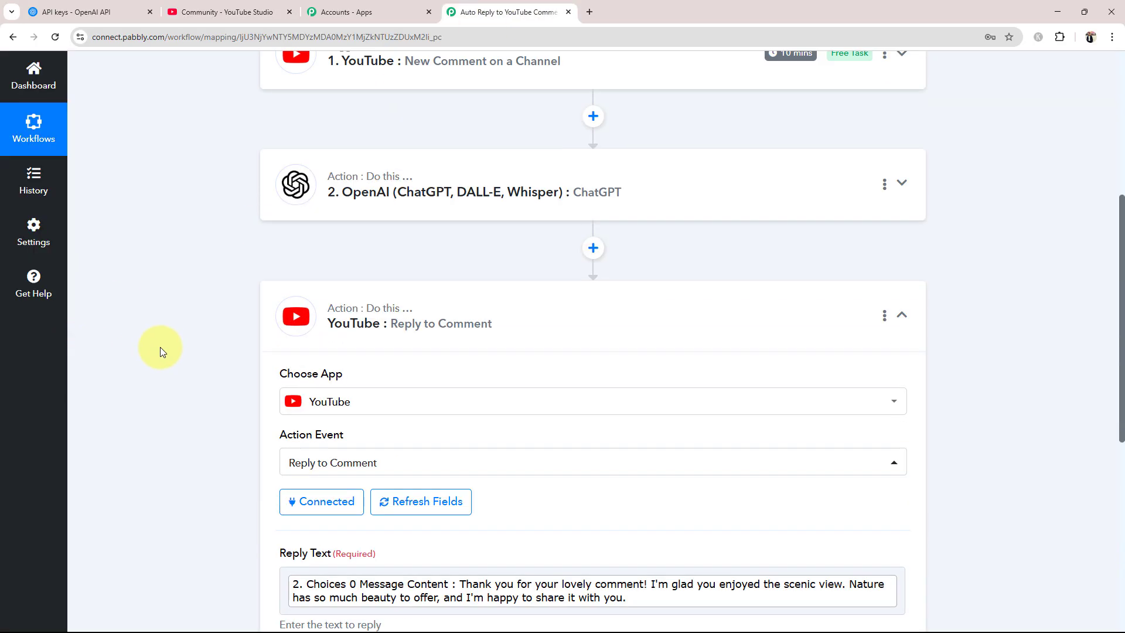
{"action": "left_click", "coordinate": [408, 258]}
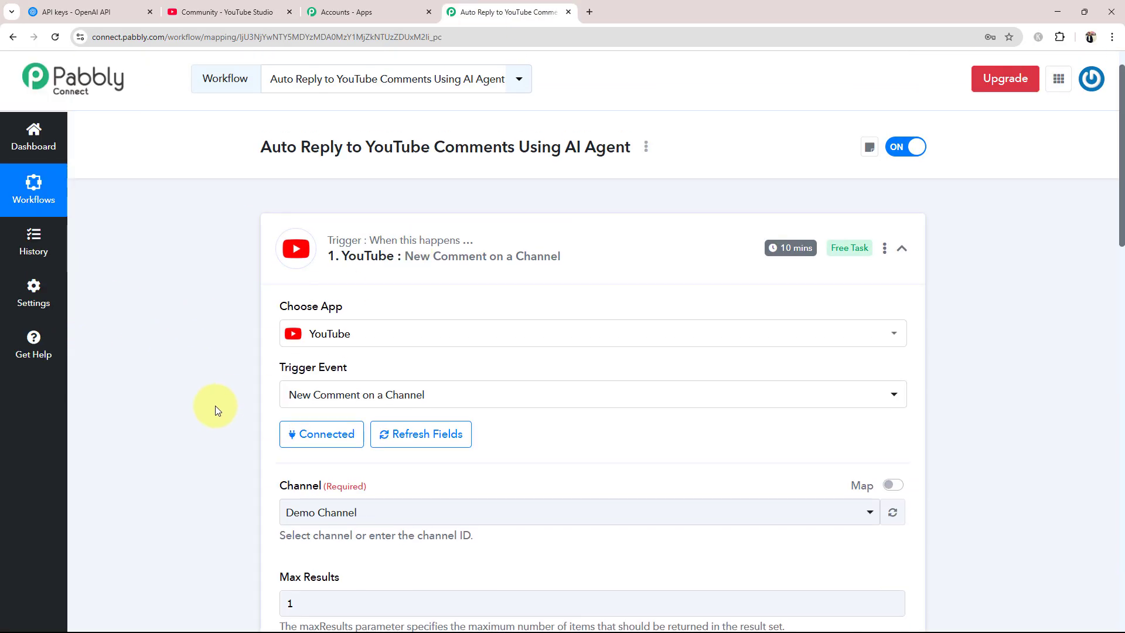
- Look through the trigger's received response for the comment's identifier and highlight the Snippet TopLevelComment Id value
{"action": "scroll", "coordinate": [216, 405], "scroll_direction": "down", "scroll_amount": 8}
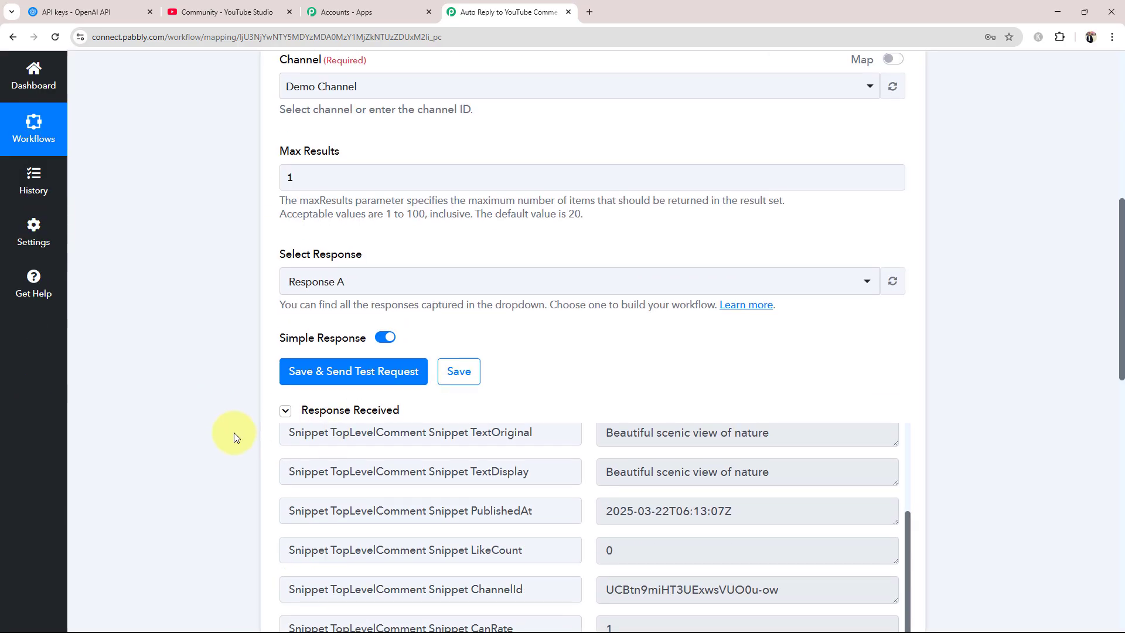
{"action": "scroll", "coordinate": [670, 463], "scroll_direction": "down", "scroll_amount": 2}
{"action": "scroll", "coordinate": [719, 464], "scroll_direction": "up", "scroll_amount": 2}
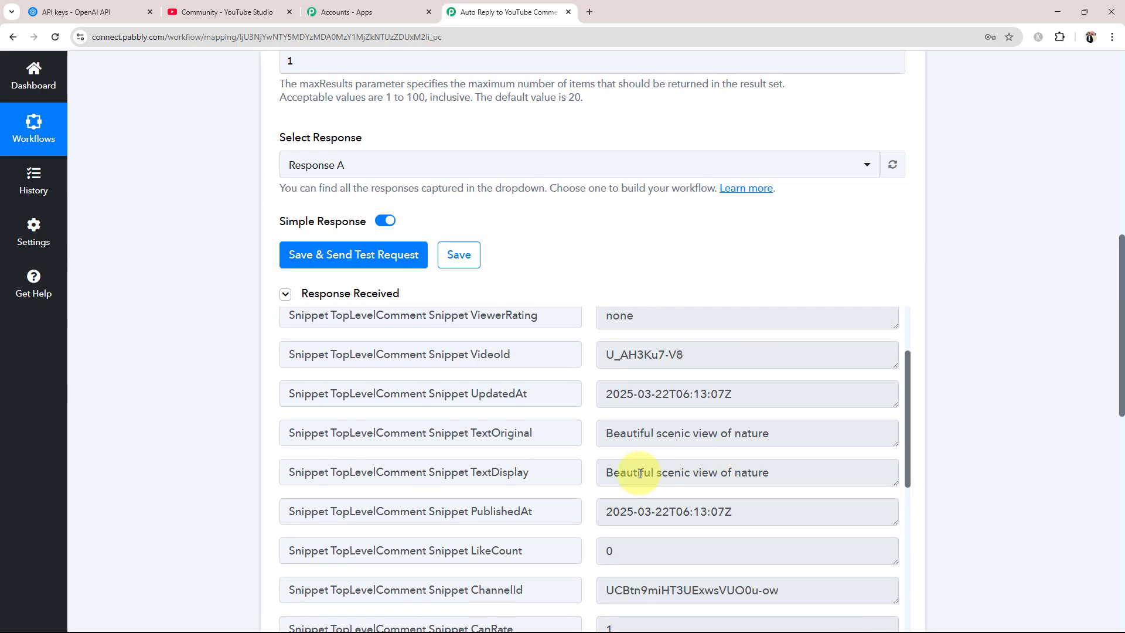
{"action": "scroll", "coordinate": [623, 490], "scroll_direction": "up", "scroll_amount": 3}
{"action": "scroll", "coordinate": [730, 485], "scroll_direction": "up", "scroll_amount": 2}
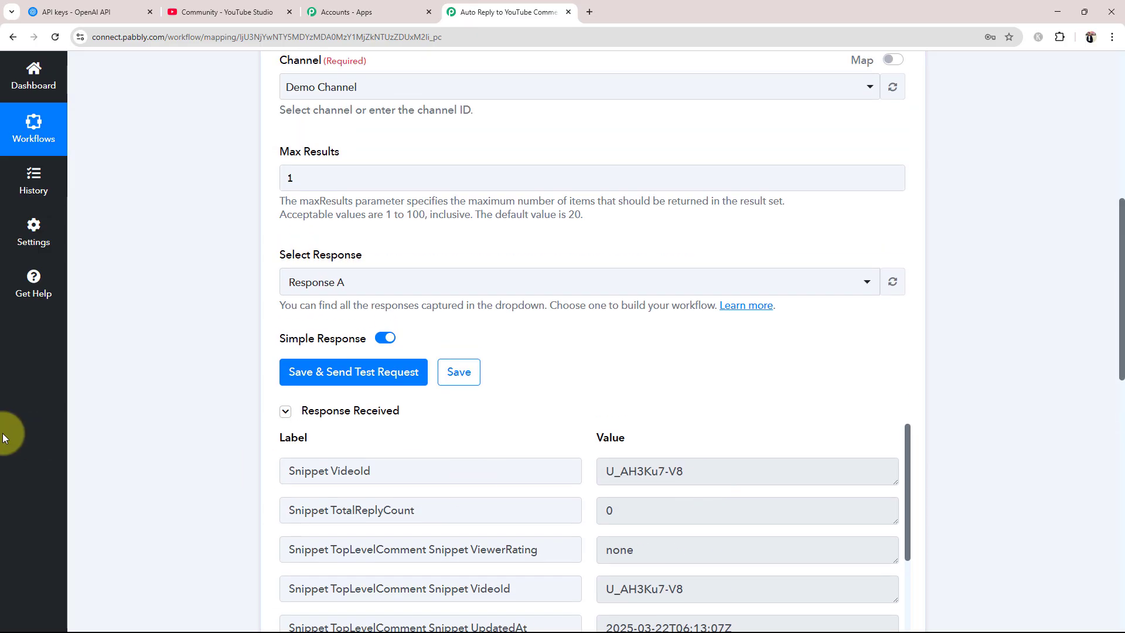
{"action": "scroll", "coordinate": [139, 447], "scroll_direction": "down", "scroll_amount": 6}
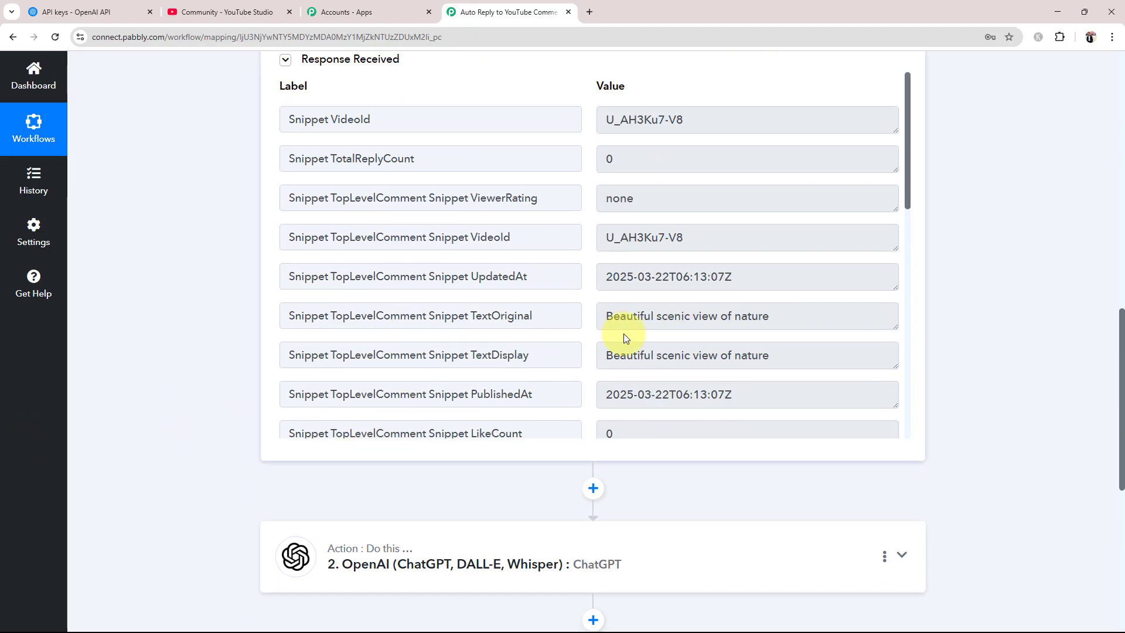
{"action": "scroll", "coordinate": [698, 342], "scroll_direction": "down", "scroll_amount": 3}
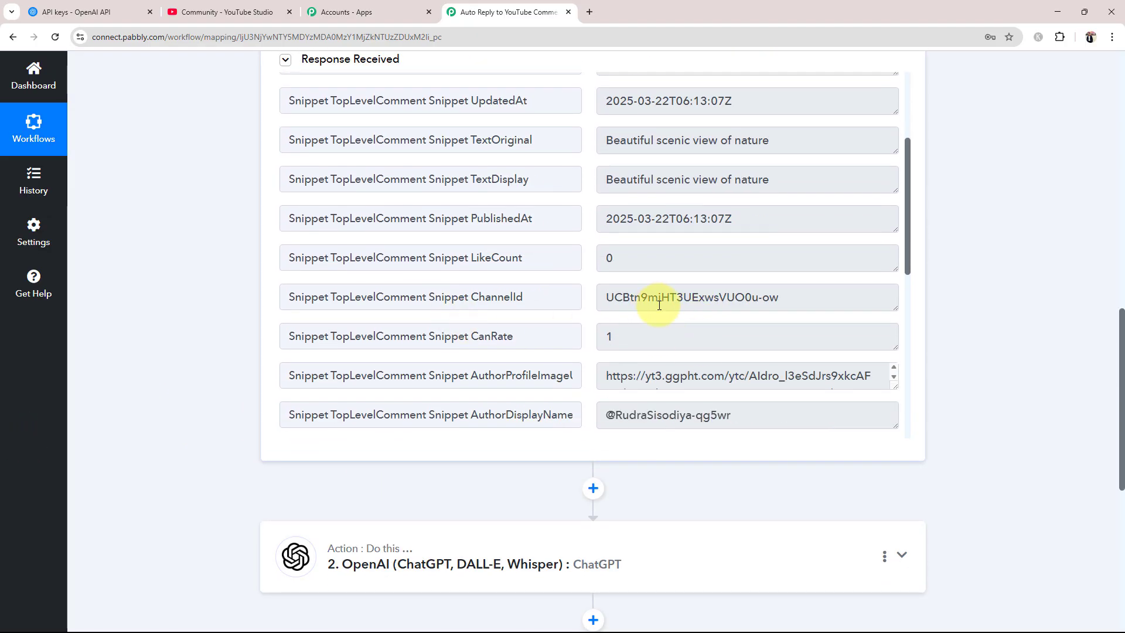
{"action": "left_click_drag", "start_coordinate": [612, 297], "coordinate": [779, 297]}
{"action": "scroll", "coordinate": [711, 318], "scroll_direction": "down", "scroll_amount": 2}
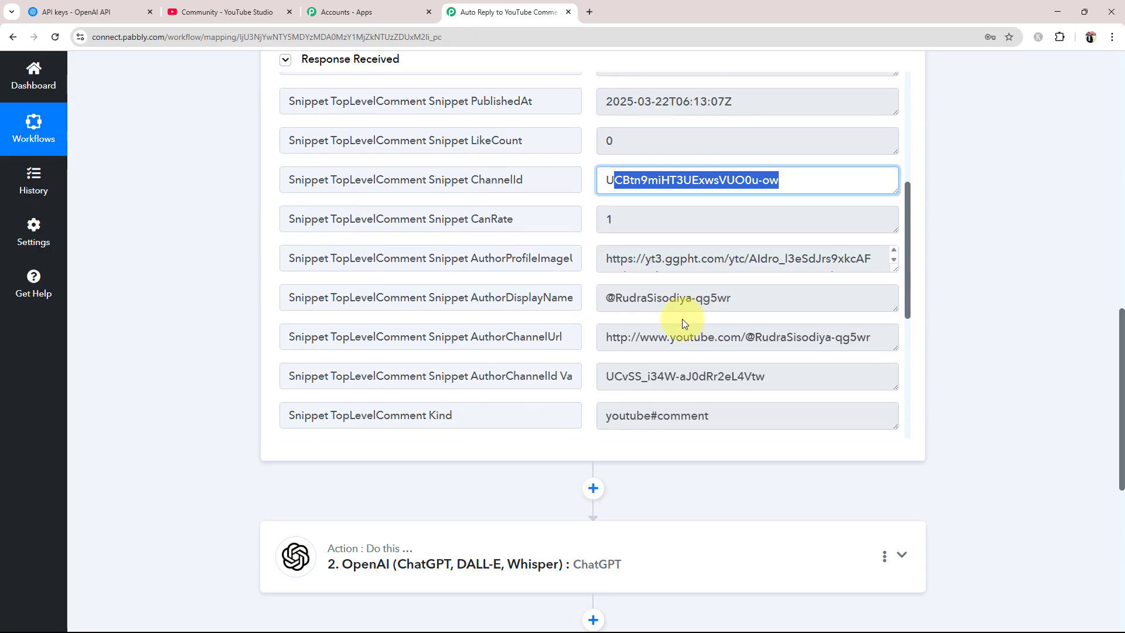
{"action": "left_click_drag", "start_coordinate": [598, 337], "coordinate": [909, 338]}
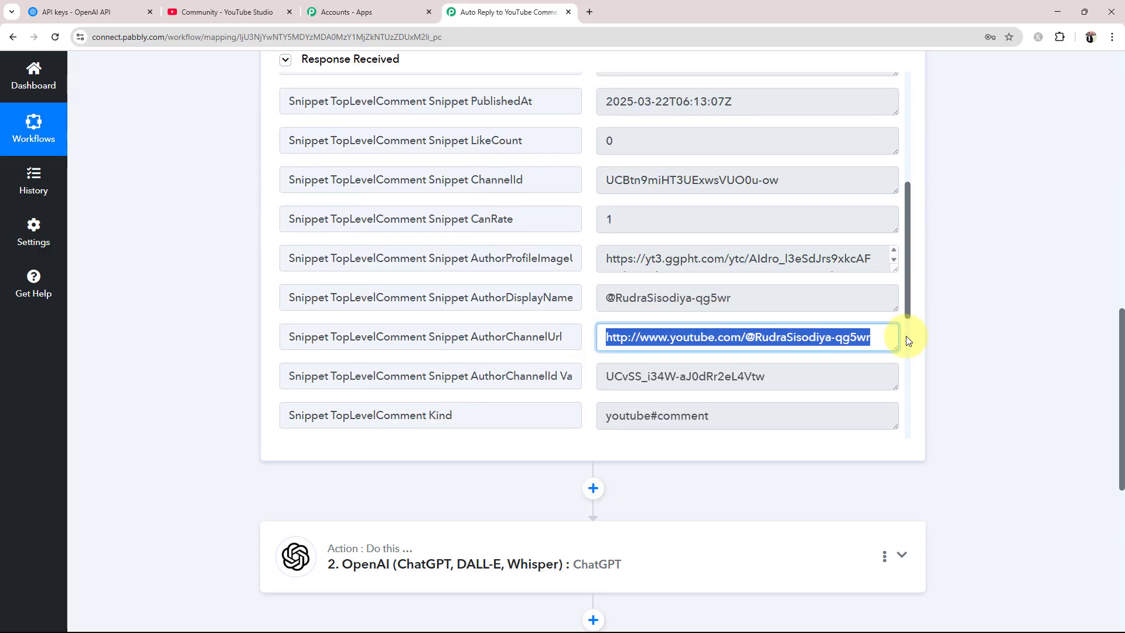
{"action": "scroll", "coordinate": [658, 372], "scroll_direction": "down", "scroll_amount": 5}
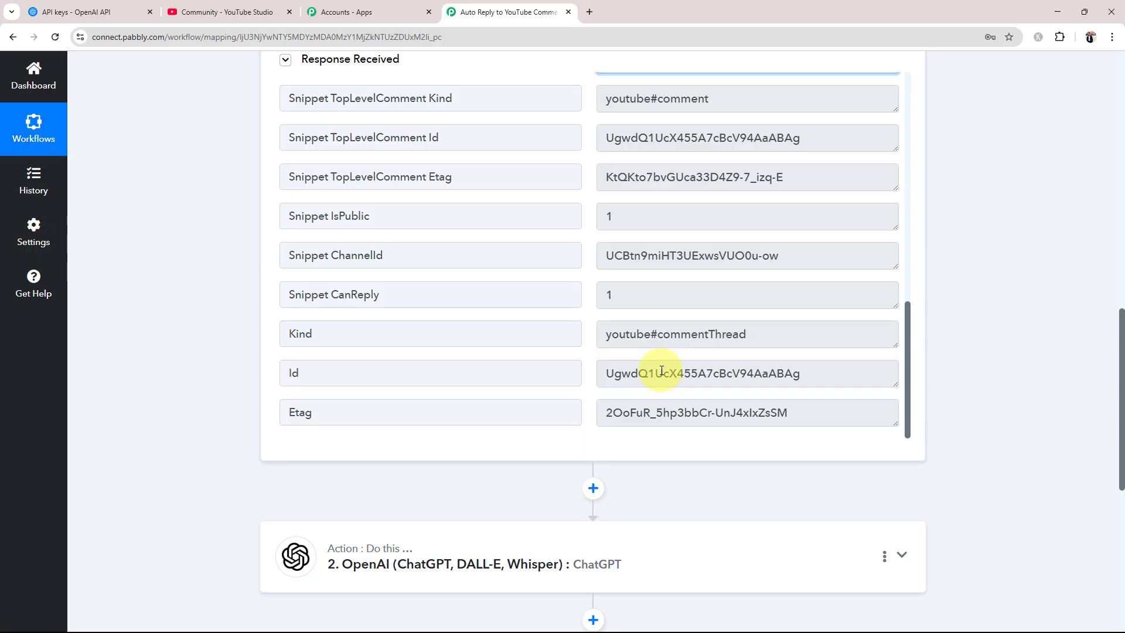
{"action": "scroll", "coordinate": [603, 176], "scroll_direction": "up", "scroll_amount": 2}
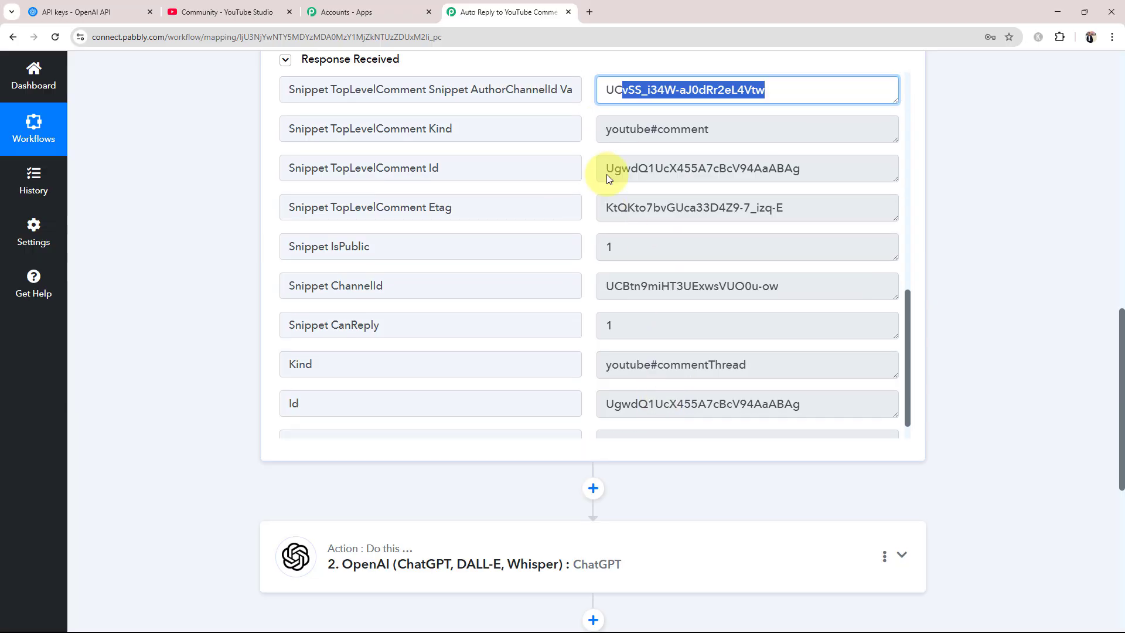
{"action": "left_click_drag", "start_coordinate": [603, 196], "coordinate": [817, 218]}
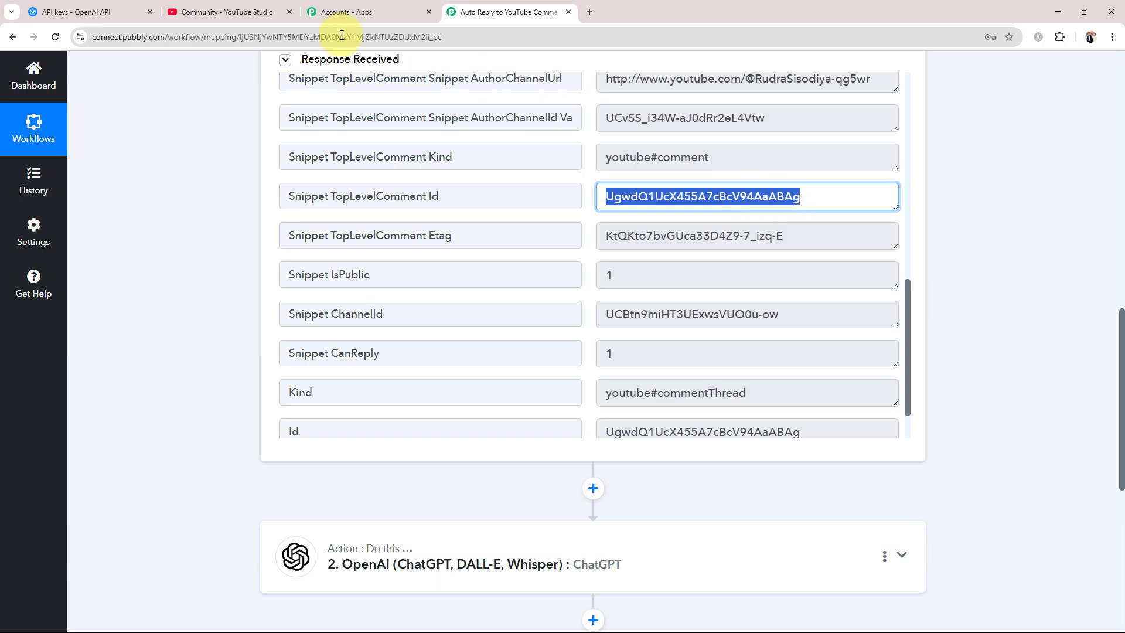
- View the comment again in YouTube Studio, and return to the YouTube trigger's settings in Pabbly Connect
{"action": "left_click", "coordinate": [219, 11]}
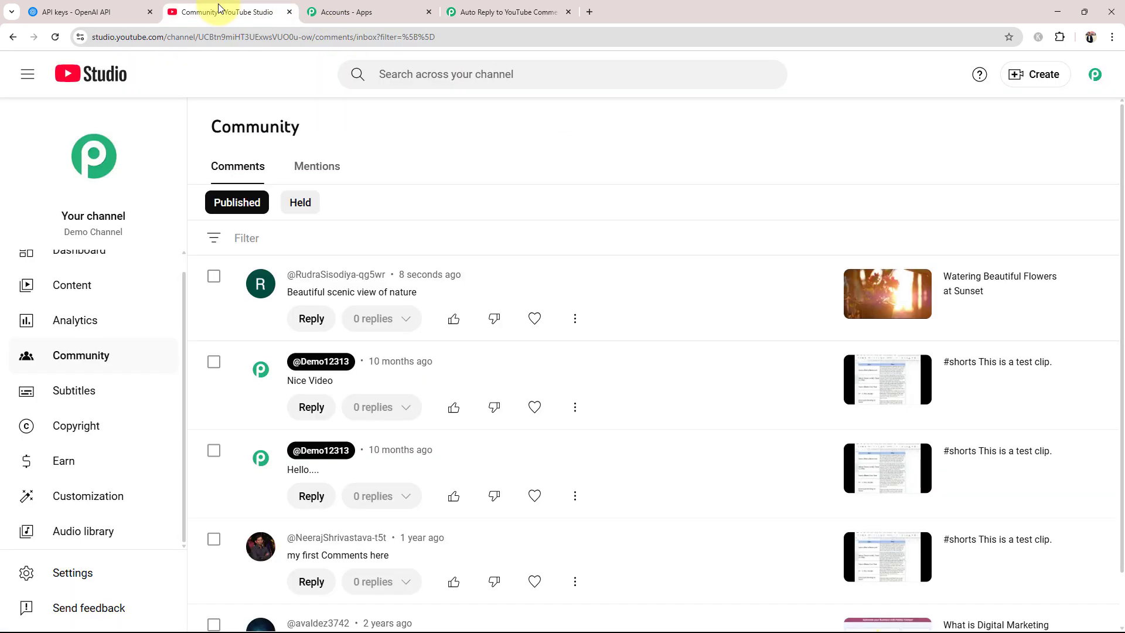
{"action": "left_click", "coordinate": [504, 11]}
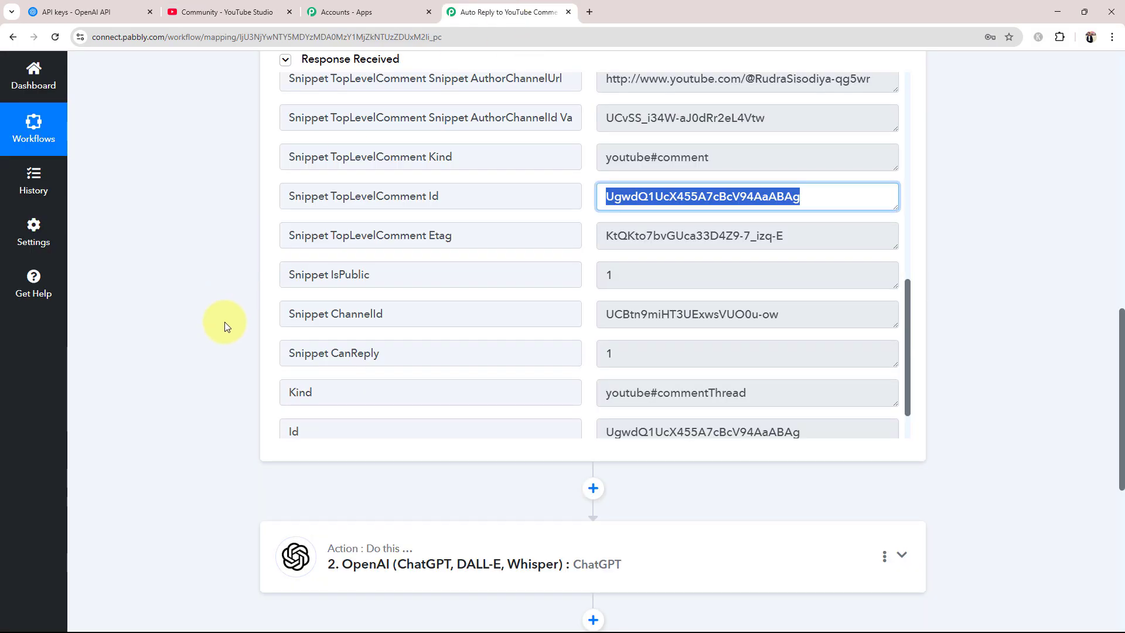
{"action": "scroll", "coordinate": [294, 224], "scroll_direction": "up", "scroll_amount": 8}
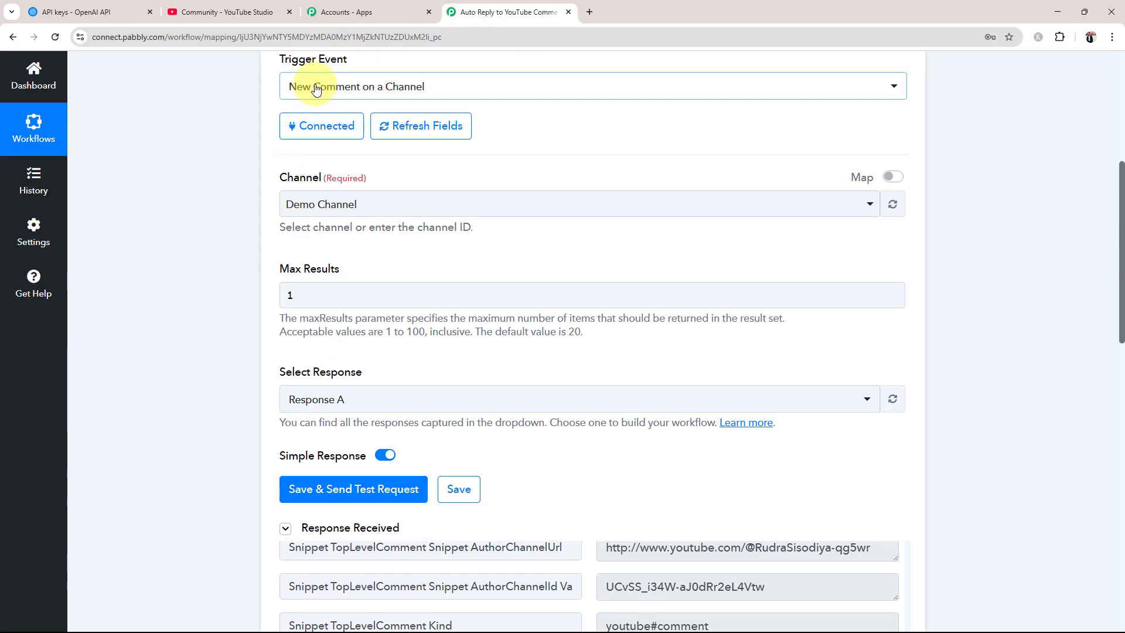
{"action": "scroll", "coordinate": [319, 111], "scroll_direction": "up", "scroll_amount": 2}
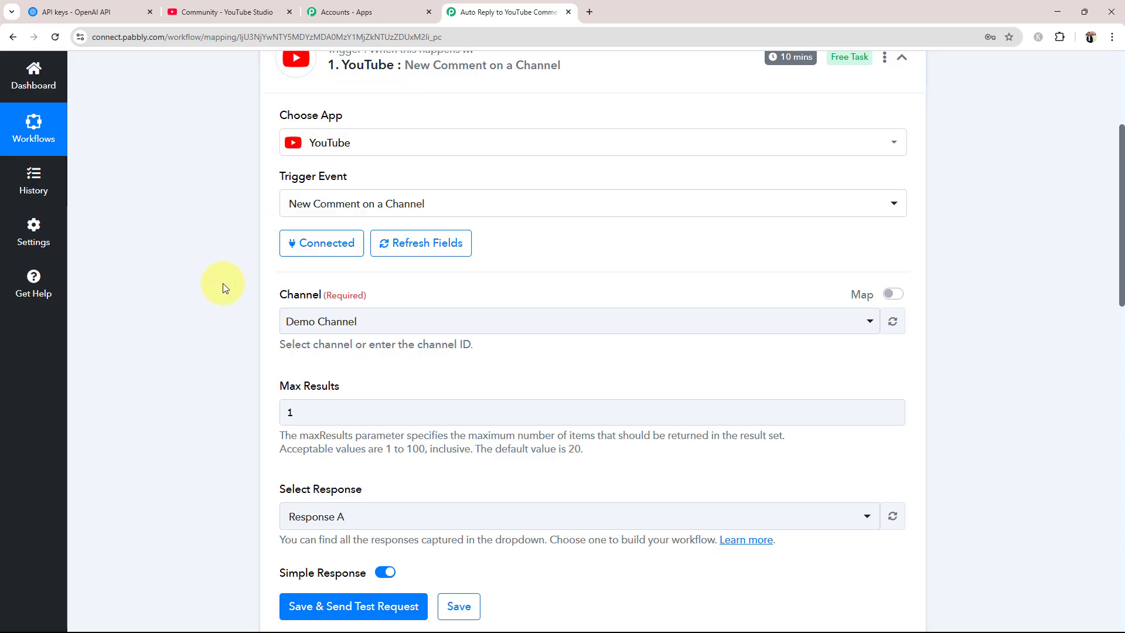
- Highlight the Snippet TopLevelComment Id value in the YouTube trigger's response, and expand the Reply to Comment action
{"action": "scroll", "coordinate": [221, 283], "scroll_direction": "down", "scroll_amount": 8}
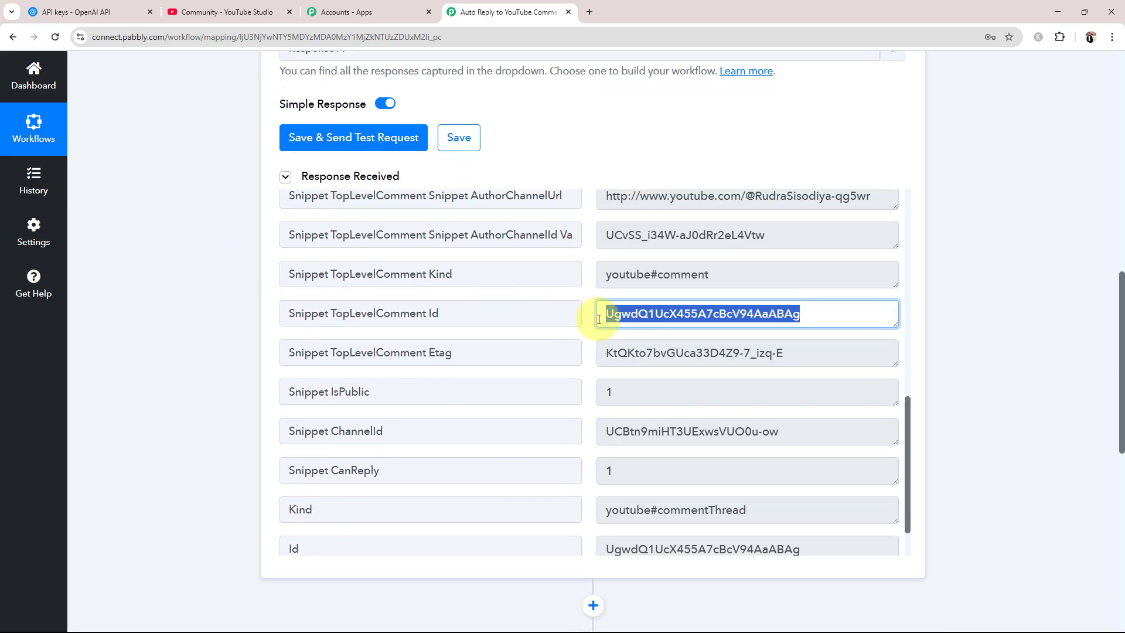
{"action": "left_click_drag", "start_coordinate": [599, 319], "coordinate": [812, 318]}
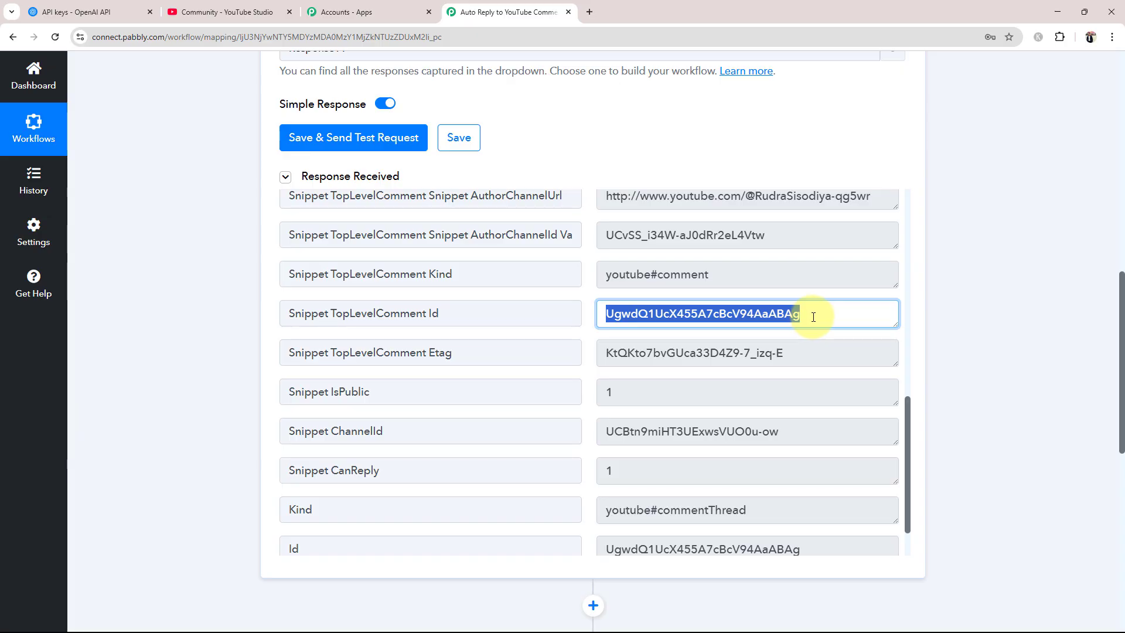
{"action": "scroll", "coordinate": [171, 424], "scroll_direction": "down", "scroll_amount": 6}
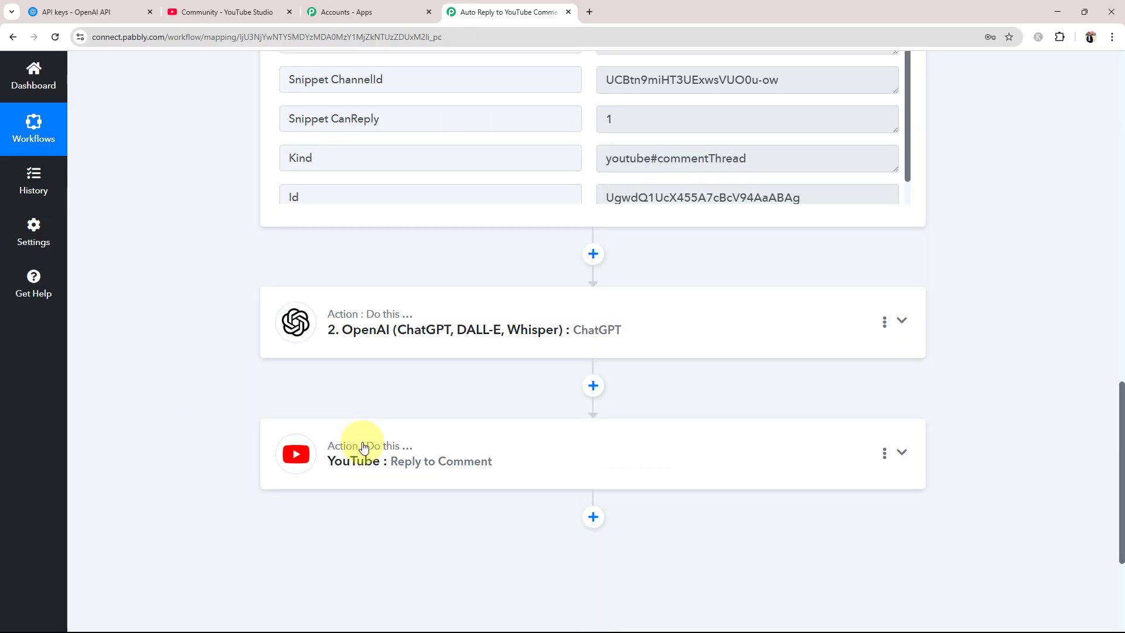
{"action": "left_click", "coordinate": [364, 447]}
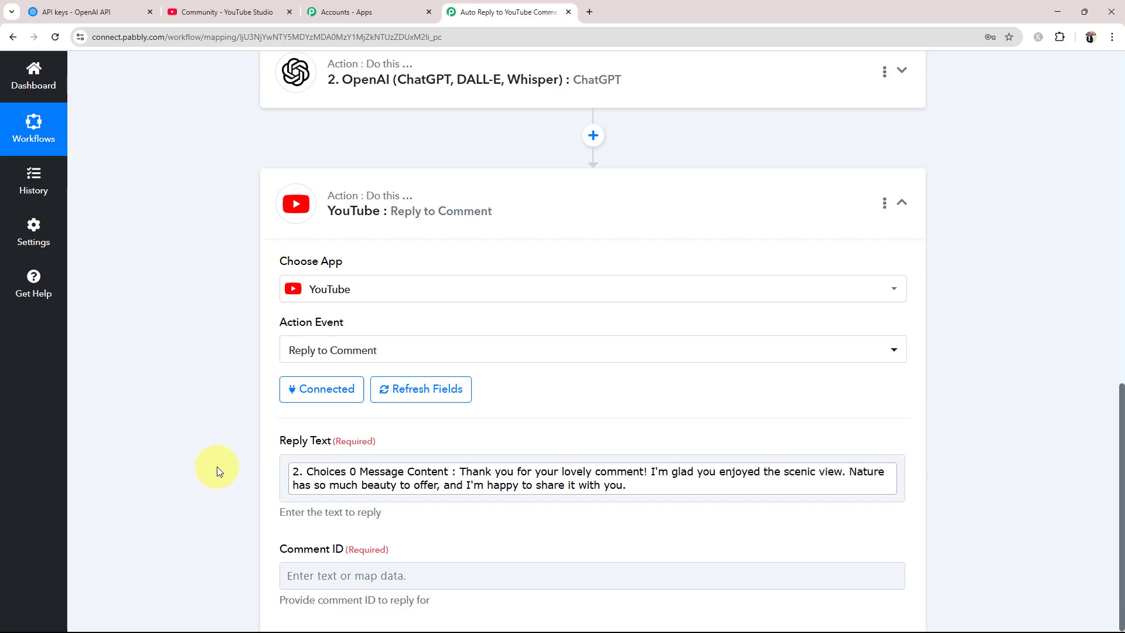
- Search the YouTube trigger's data for "comment" and map Snippet TopLevelComment Id into the Reply to Comment action's Comment ID
{"action": "scroll", "coordinate": [217, 467], "scroll_direction": "down", "scroll_amount": 6}
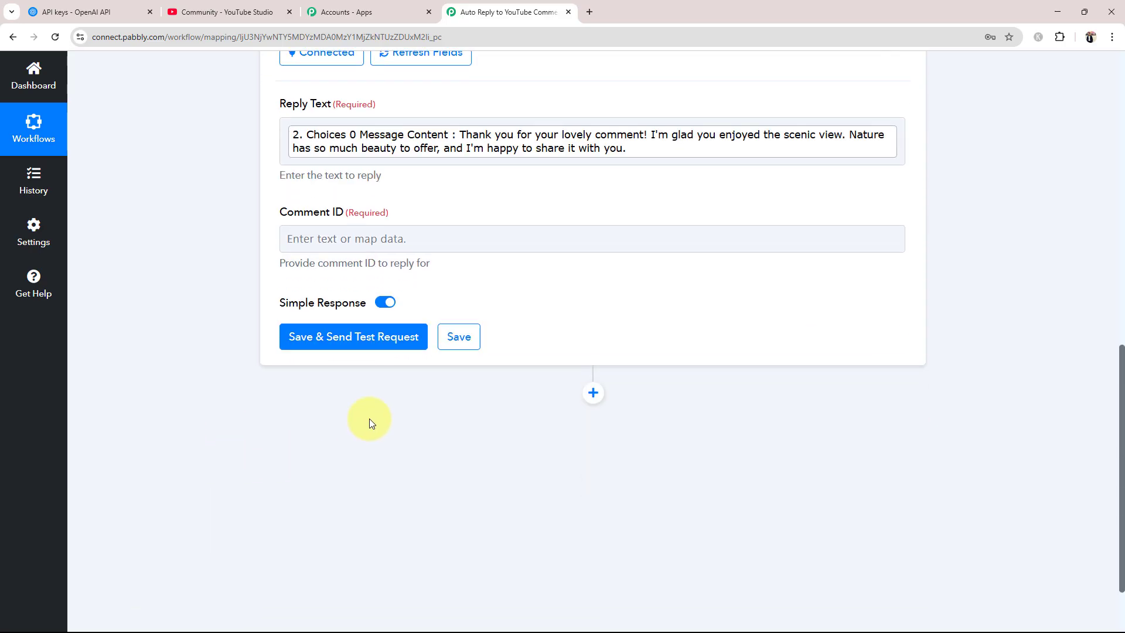
{"action": "left_click", "coordinate": [326, 242]}
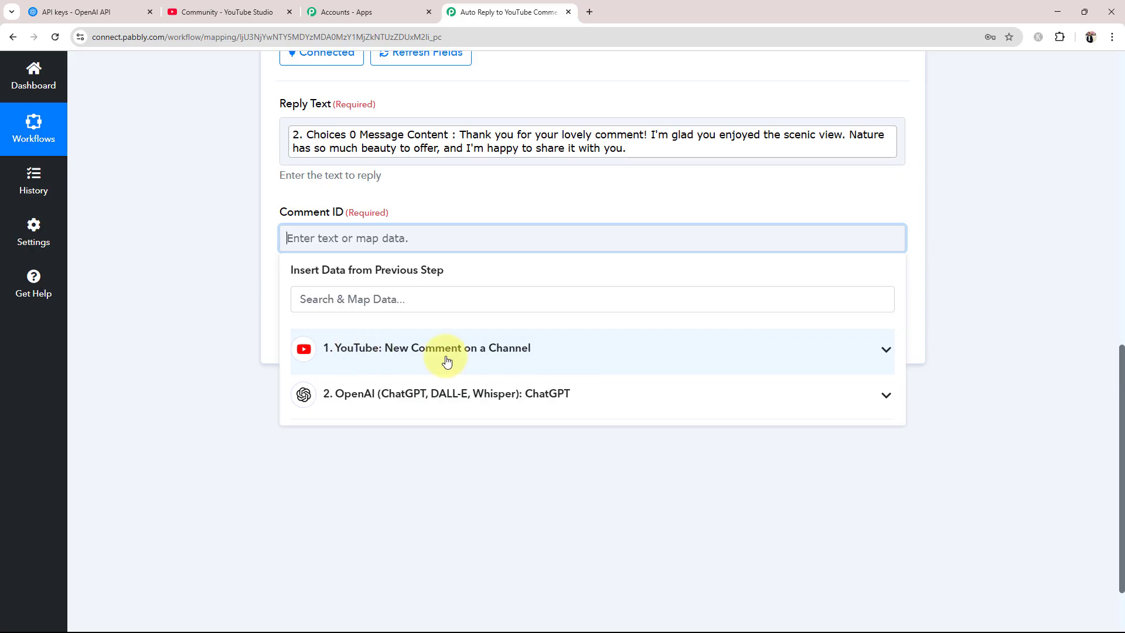
{"action": "left_click", "coordinate": [885, 350]}
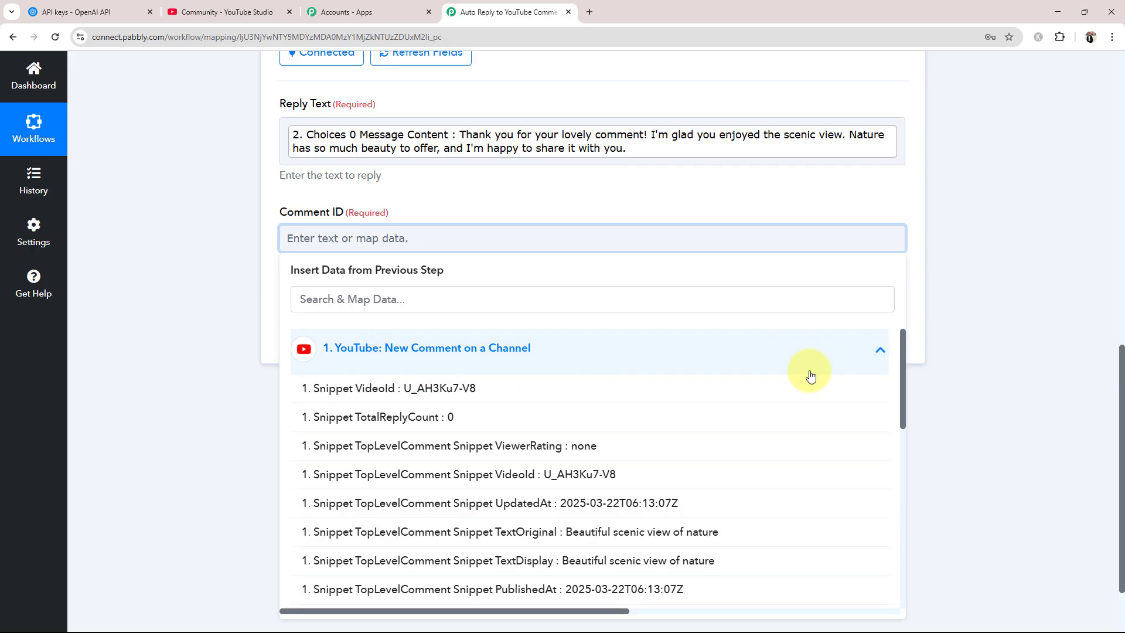
{"action": "left_click", "coordinate": [321, 304]}
{"action": "type", "text": "comm"}
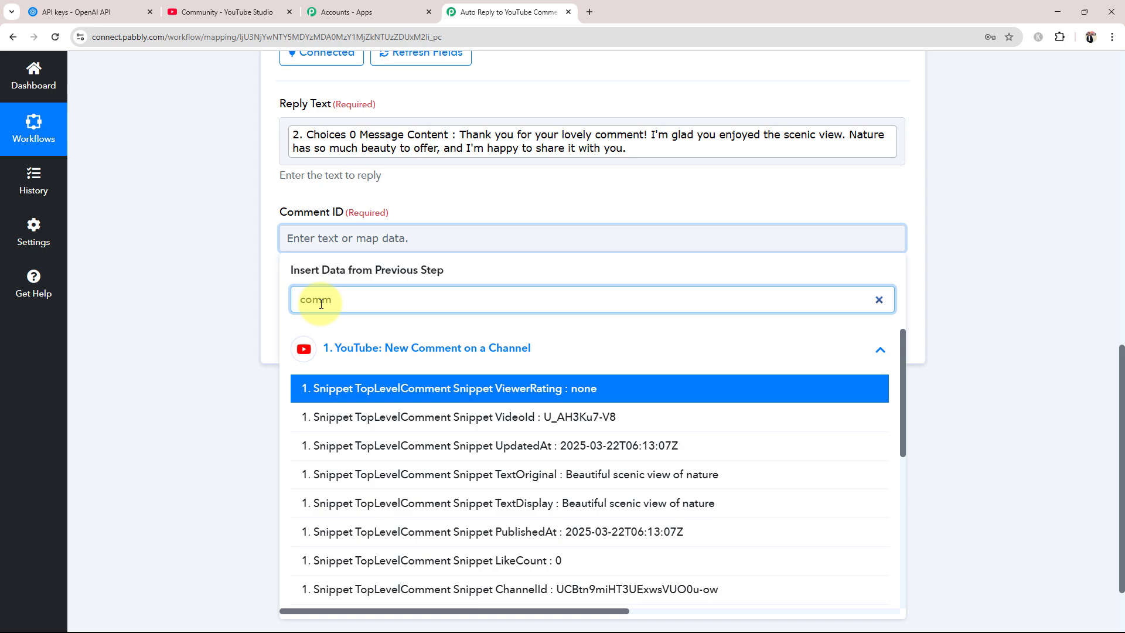
{"action": "type", "text": "ent"}
{"action": "scroll", "coordinate": [460, 492], "scroll_direction": "down", "scroll_amount": 3}
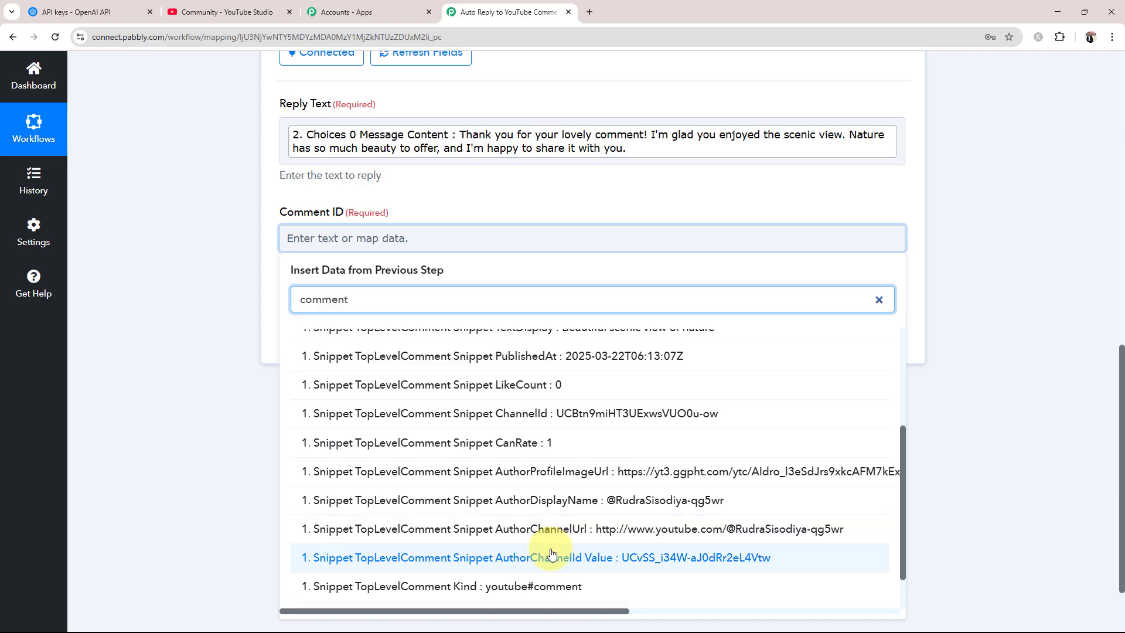
{"action": "scroll", "coordinate": [527, 560], "scroll_direction": "down", "scroll_amount": 1}
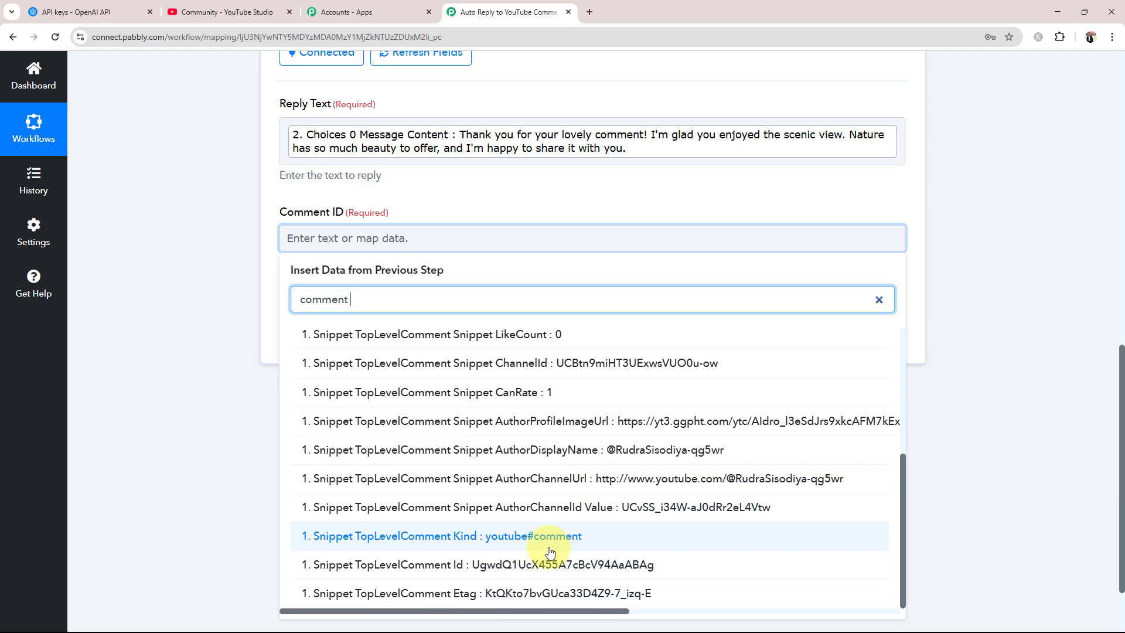
{"action": "left_click", "coordinate": [441, 566]}
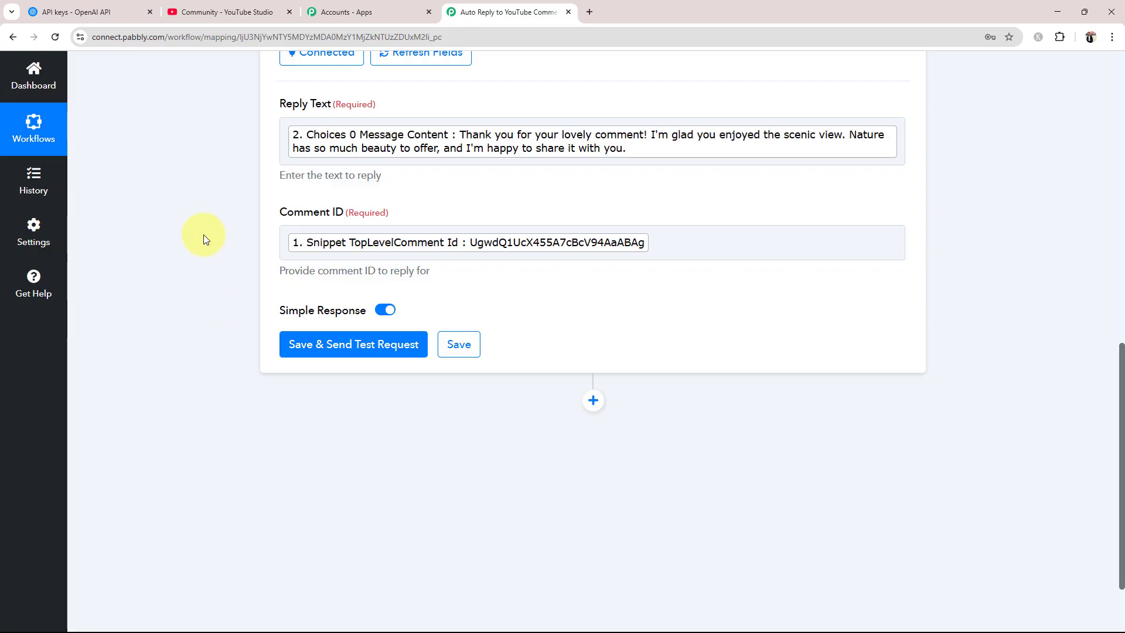
- Compare the mapped Reply Text and Comment ID with the newest comment in YouTube Studio, and return to Pabbly Connect
{"action": "scroll", "coordinate": [204, 244], "scroll_direction": "up", "scroll_amount": 5}
{"action": "scroll", "coordinate": [204, 244], "scroll_direction": "up", "scroll_amount": 1}
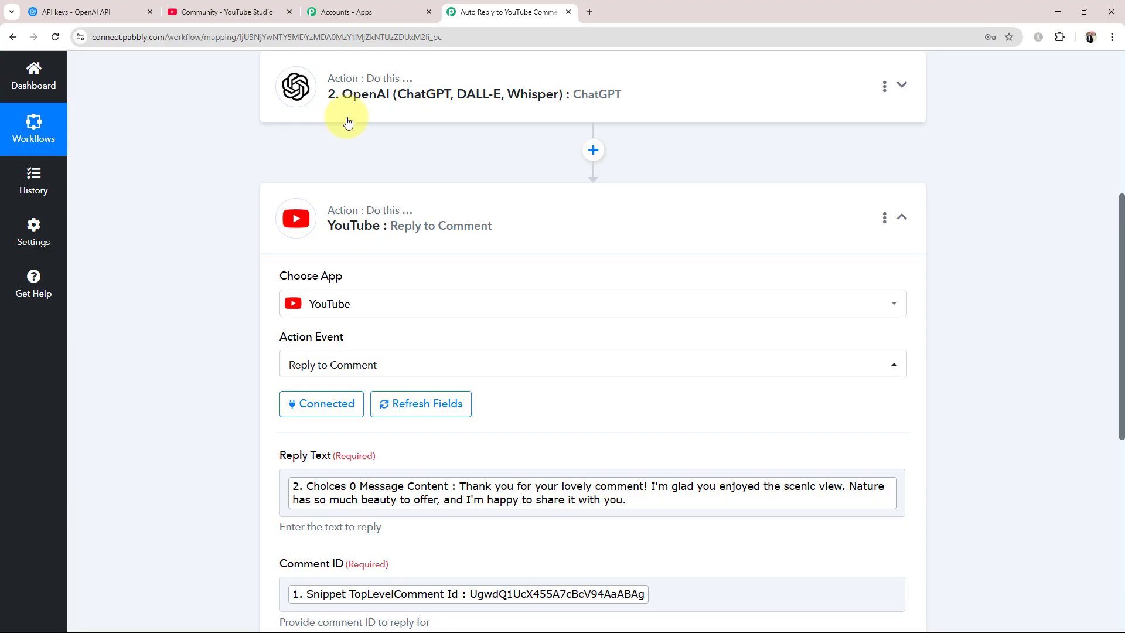
{"action": "left_click", "coordinate": [234, 7]}
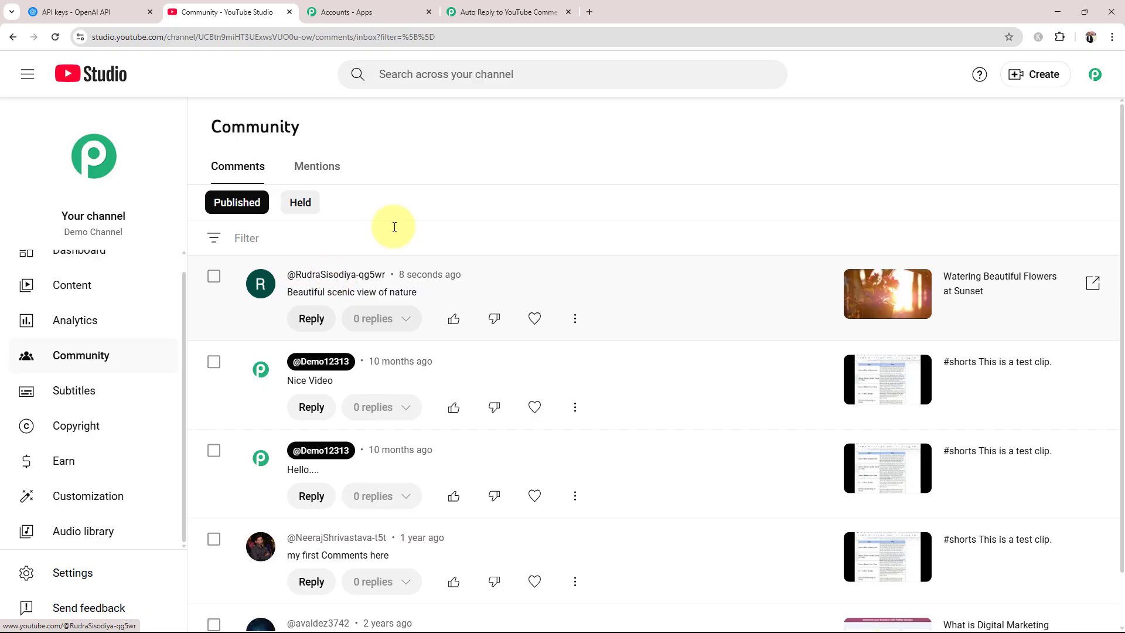
{"action": "left_click", "coordinate": [468, 4]}
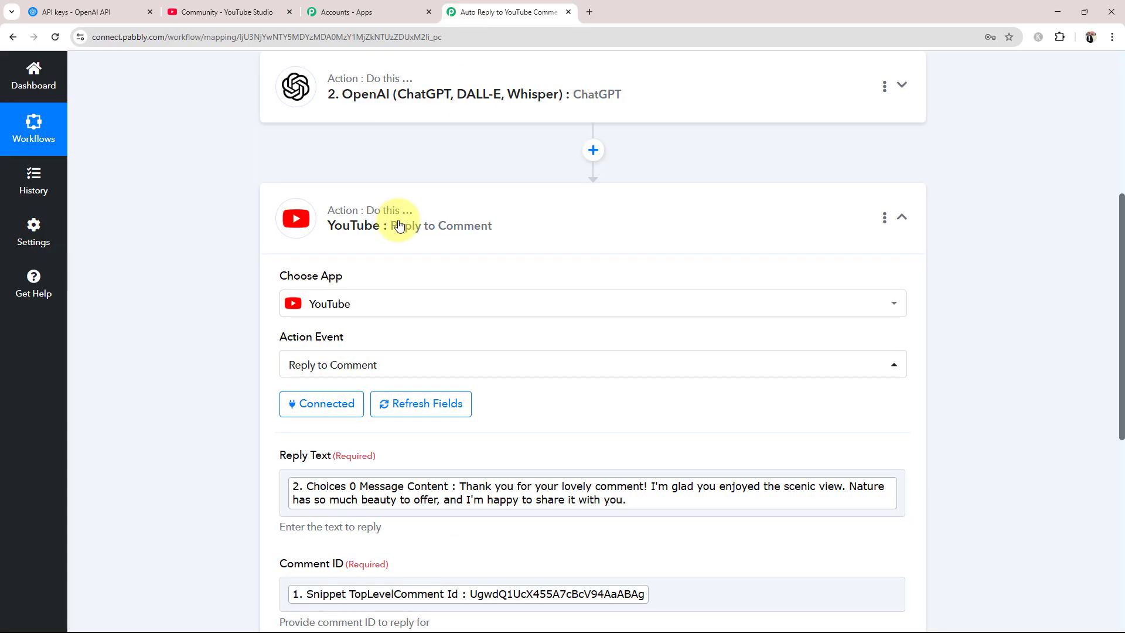
{"action": "scroll", "coordinate": [352, 380], "scroll_direction": "down", "scroll_amount": 3}
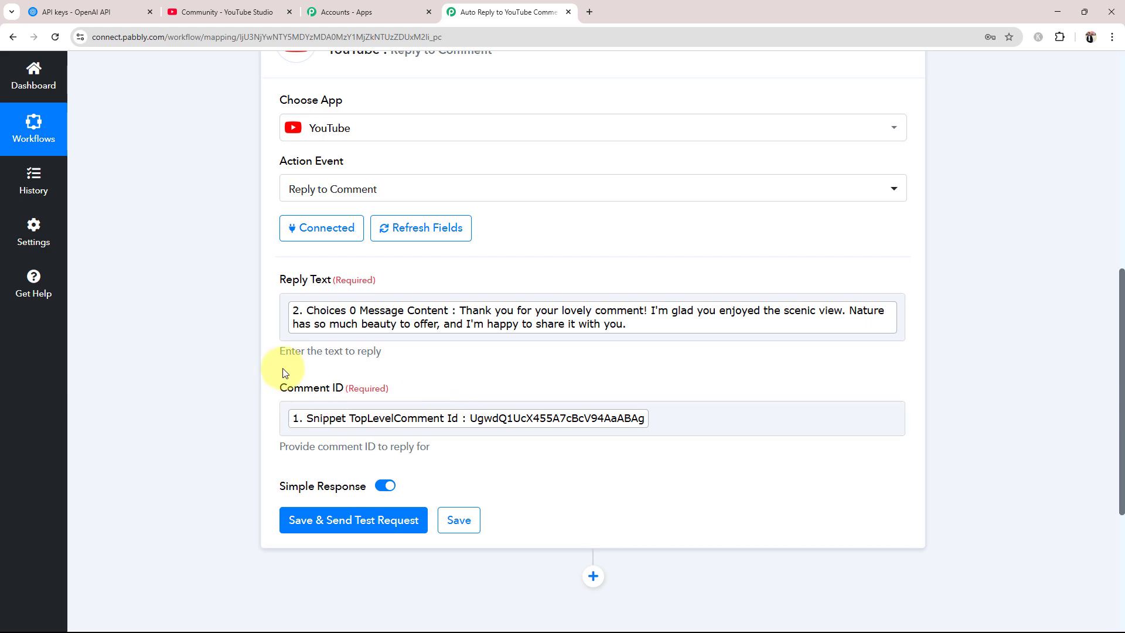
{"action": "left_click", "coordinate": [212, 12]}
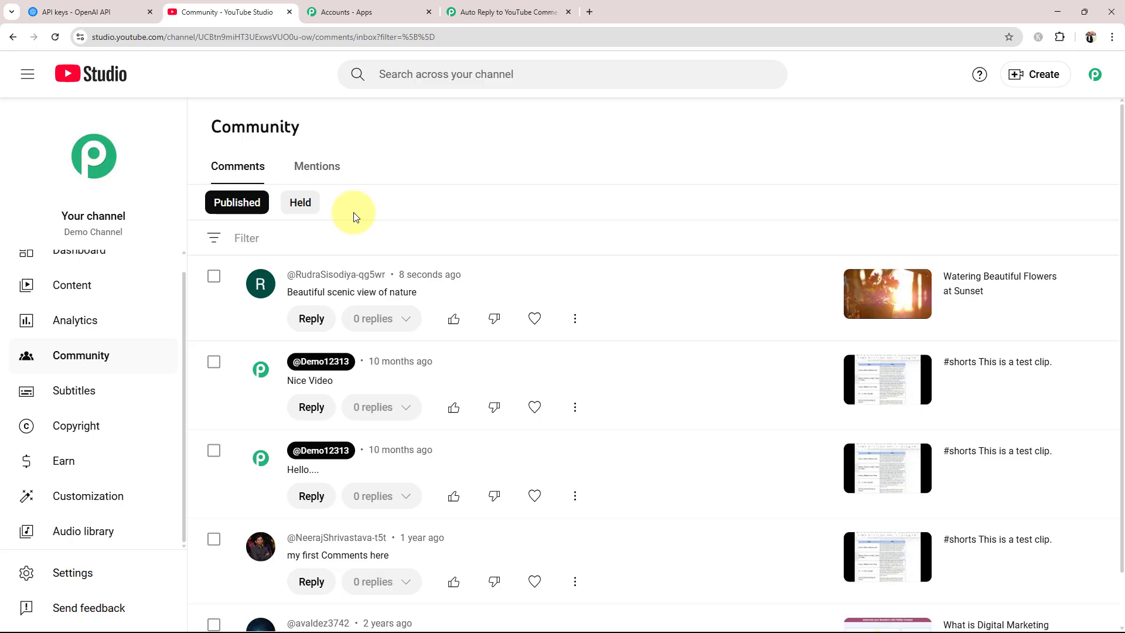
{"action": "left_click", "coordinate": [498, 12]}
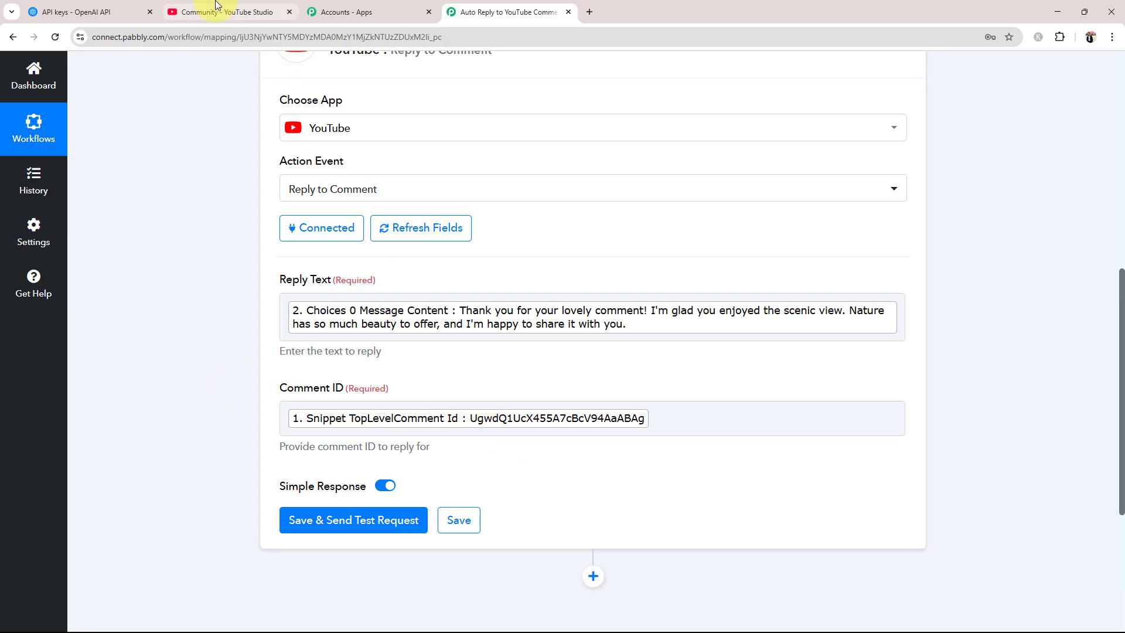
{"action": "left_click", "coordinate": [231, 11]}
{"action": "left_click", "coordinate": [509, 11]}
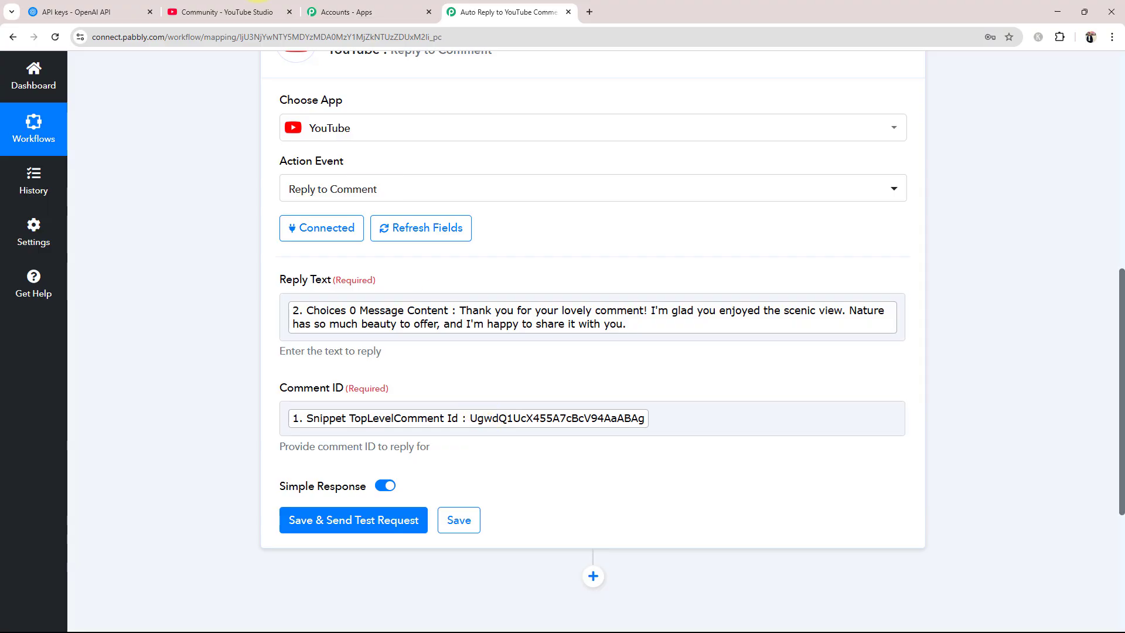
{"action": "left_click", "coordinate": [231, 12]}
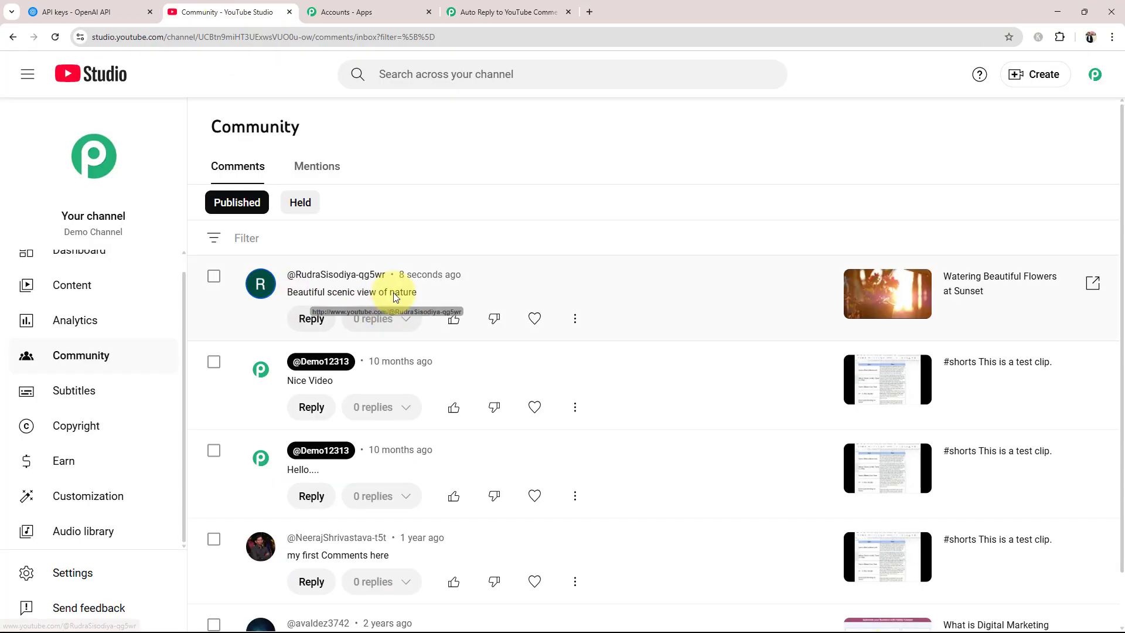
{"action": "left_click", "coordinate": [531, 13]}
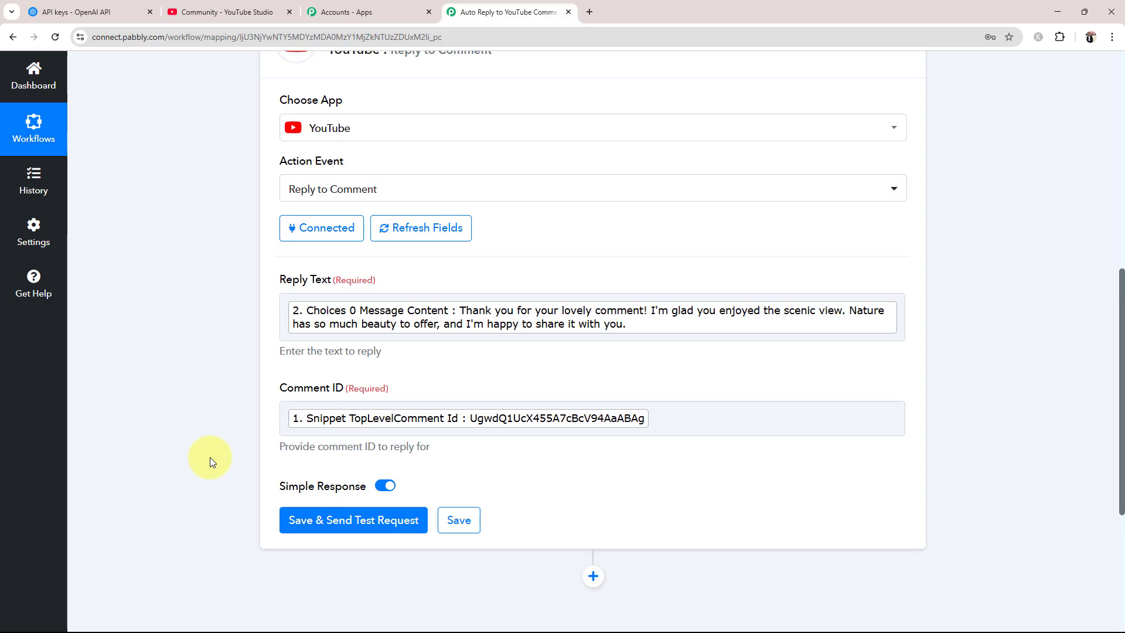
- Save the Reply to Comment action with a test request and review the received response
{"action": "left_click", "coordinate": [345, 527]}
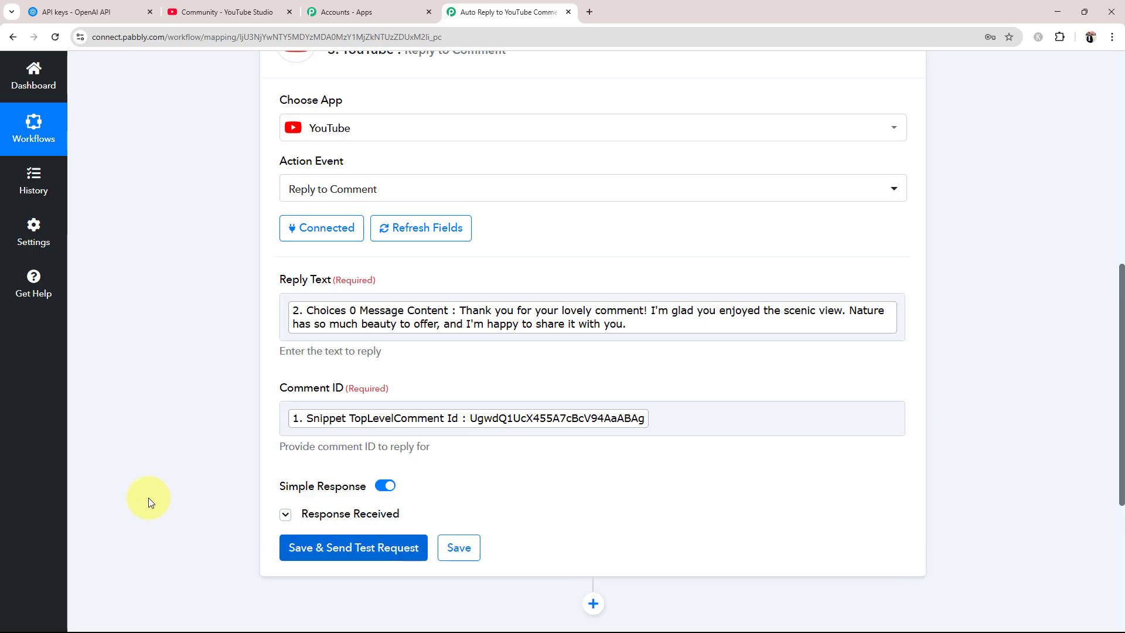
{"action": "scroll", "coordinate": [665, 381], "scroll_direction": "down", "scroll_amount": 6}
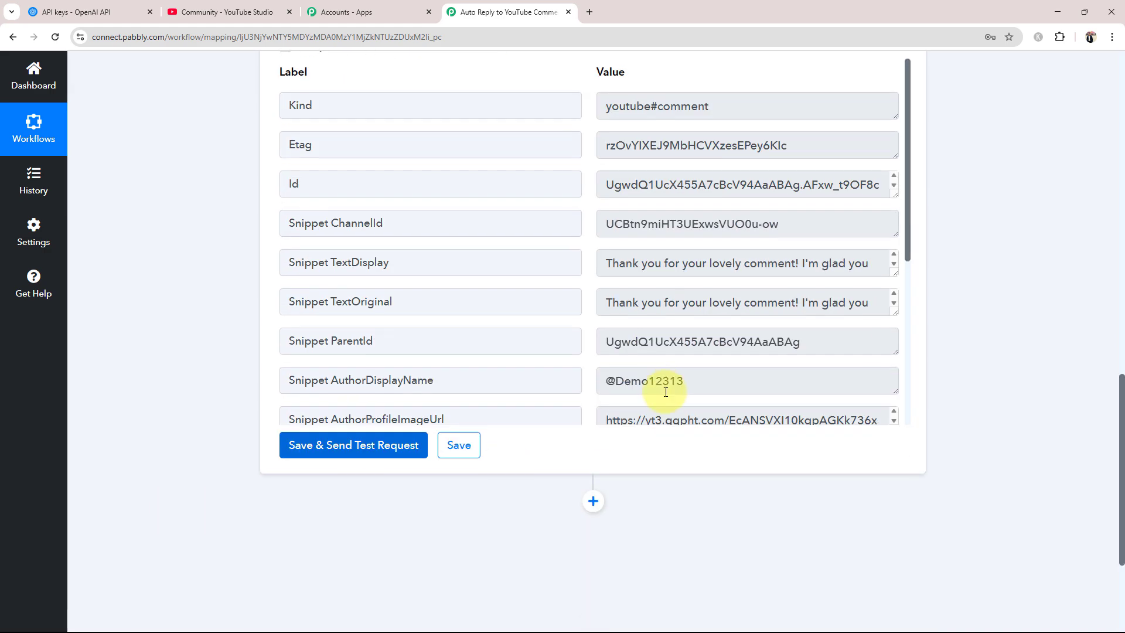
{"action": "scroll", "coordinate": [760, 331], "scroll_direction": "up", "scroll_amount": 1}
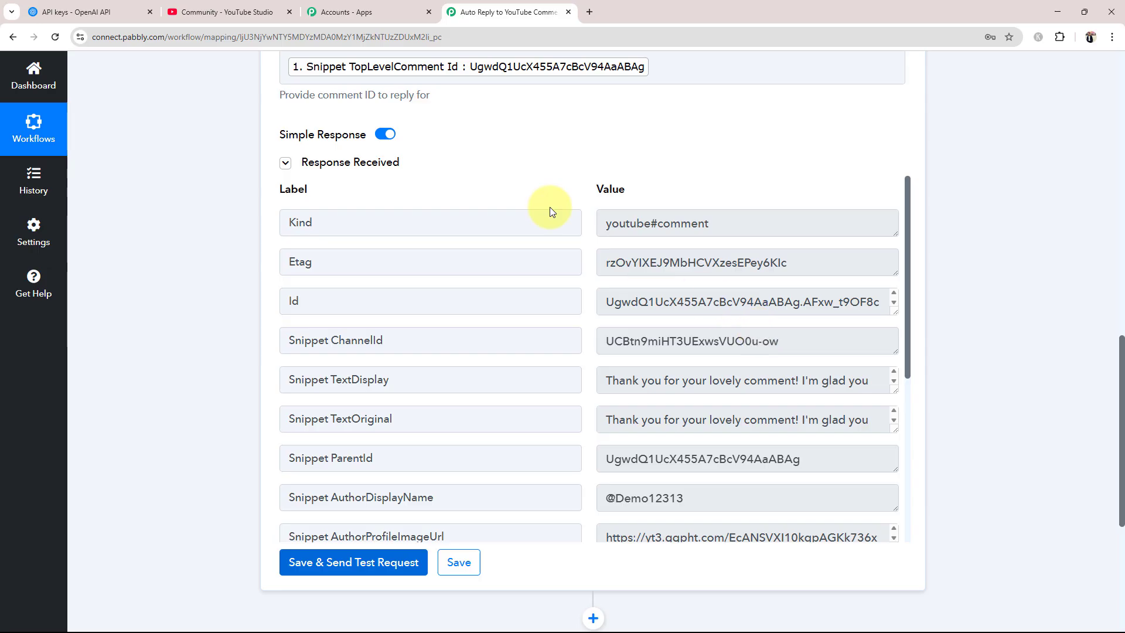
- Reload the comments page in YouTube Studio and read the reply under the "Beautiful scenic view of nature" comment
{"action": "left_click", "coordinate": [225, 12]}
{"action": "left_click", "coordinate": [60, 36]}
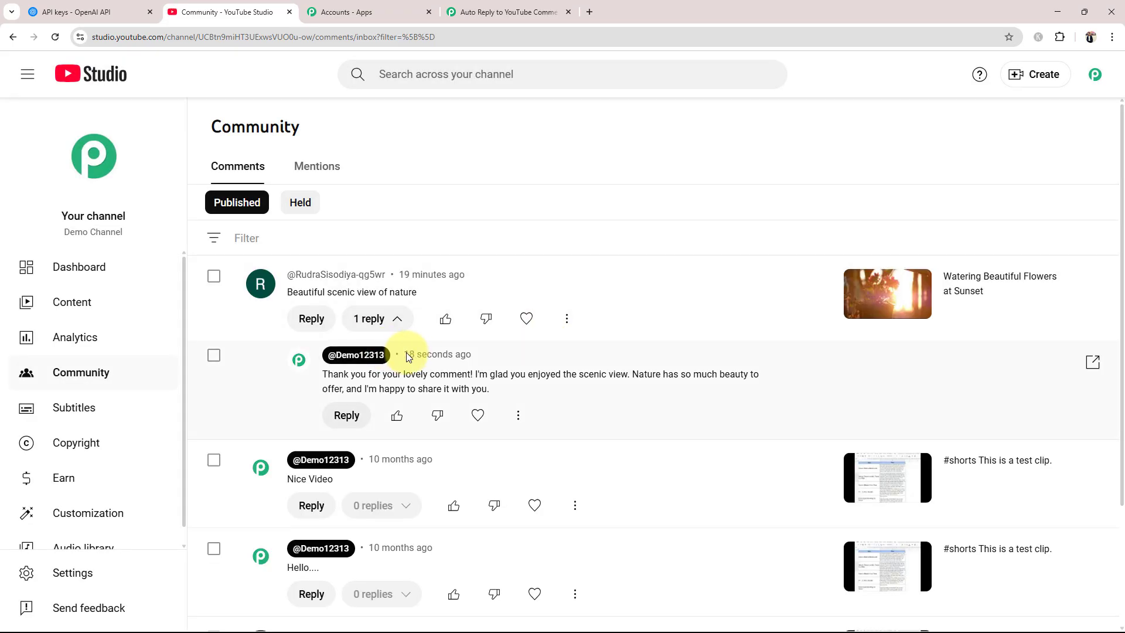
{"action": "left_click_drag", "start_coordinate": [324, 374], "coordinate": [569, 397]}
{"action": "left_click", "coordinate": [569, 397]}
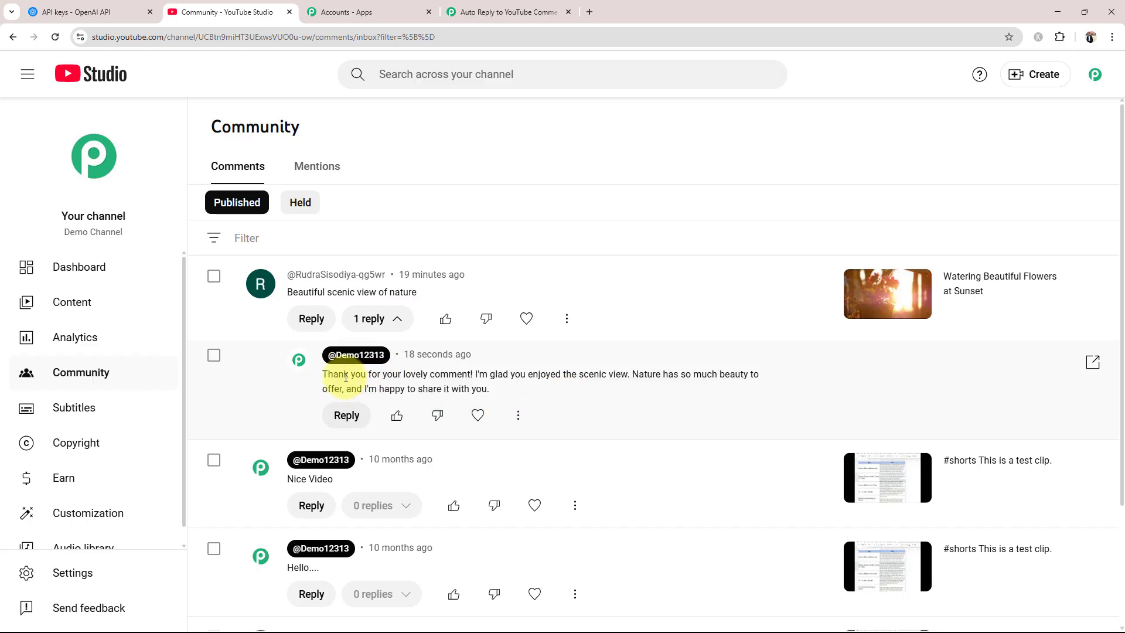
{"action": "left_click_drag", "start_coordinate": [282, 290], "coordinate": [424, 302]}
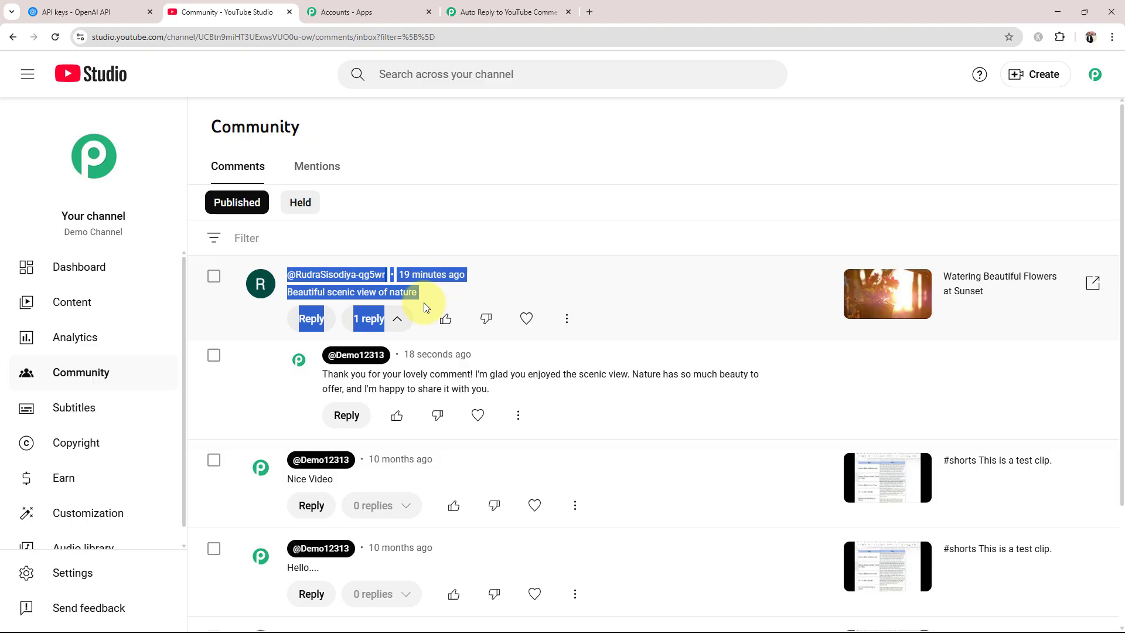
{"action": "left_click", "coordinate": [603, 414]}
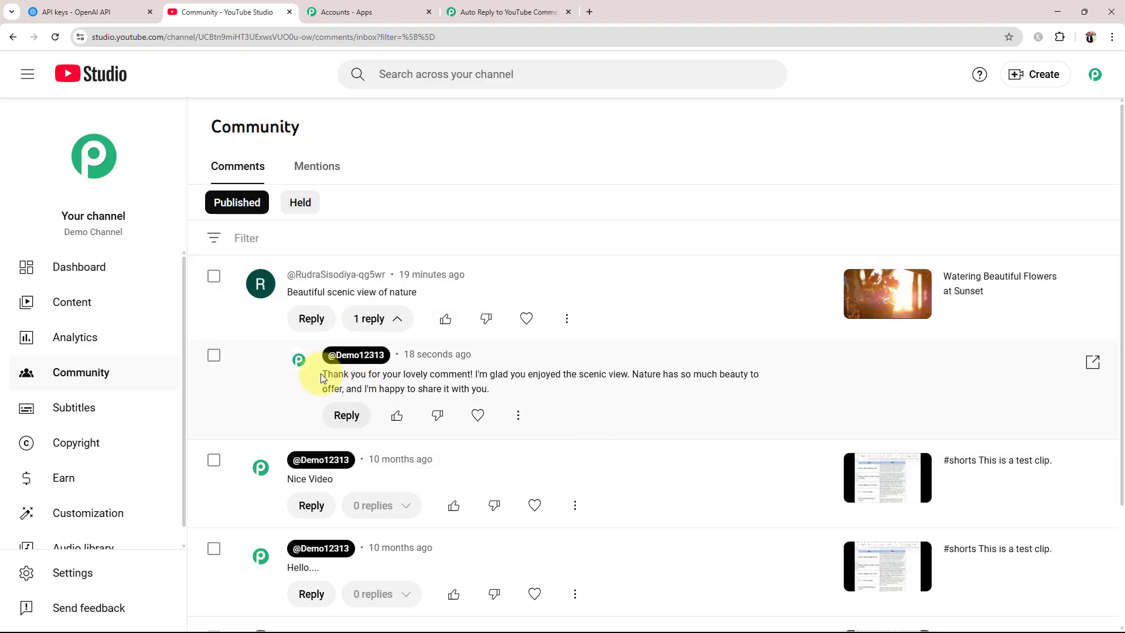
{"action": "left_click_drag", "start_coordinate": [321, 374], "coordinate": [488, 385]}
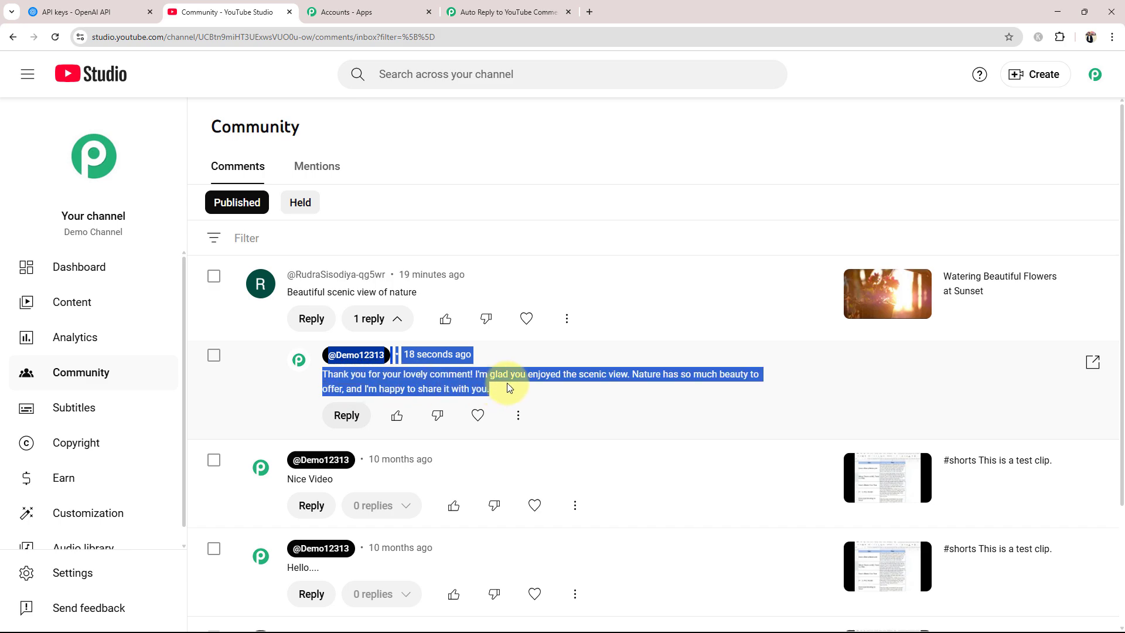
{"action": "left_click", "coordinate": [672, 293]}
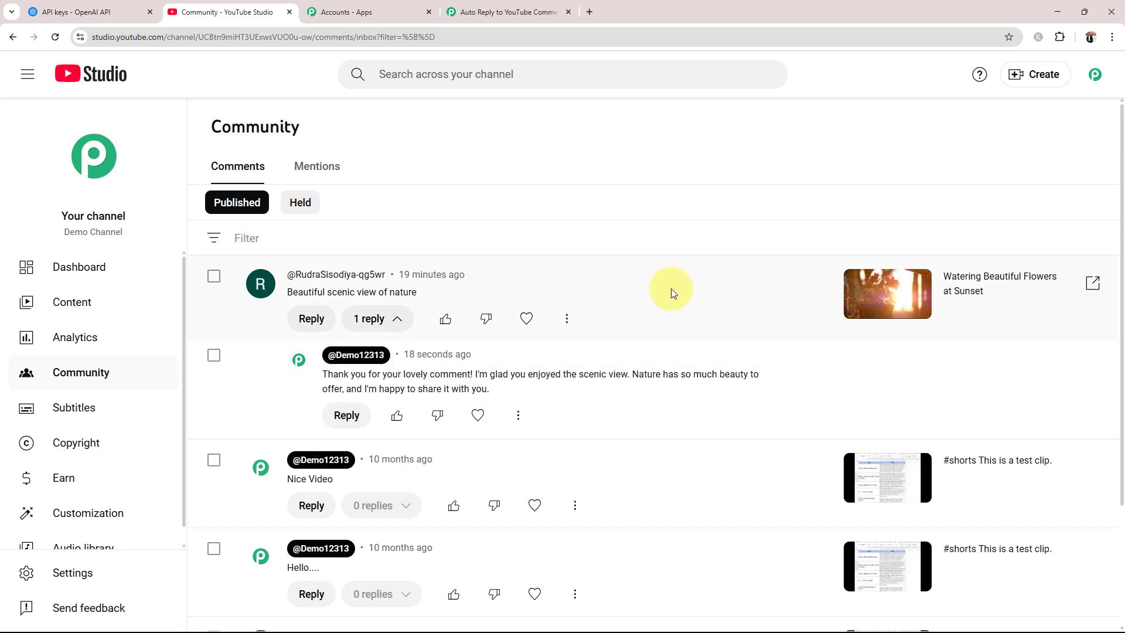
- Return to Pabbly Connect, collapse the Reply to Comment action and check how often the YouTube trigger looks for new data
{"action": "left_click", "coordinate": [510, 12]}
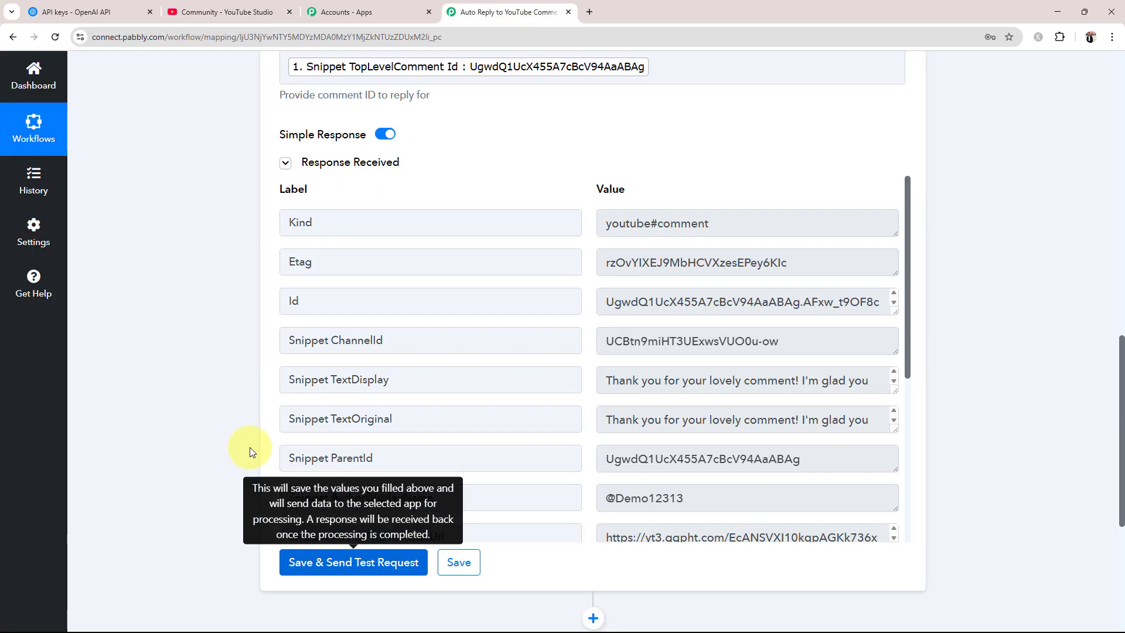
{"action": "left_click_drag", "start_coordinate": [1119, 469], "coordinate": [1120, 187]}
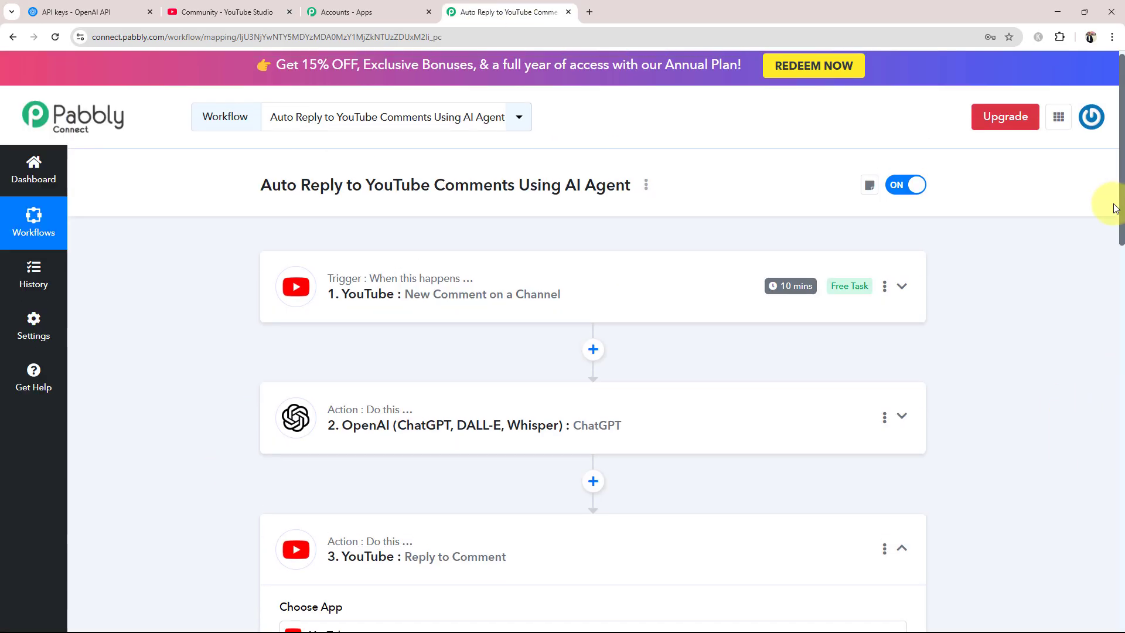
{"action": "left_click", "coordinate": [289, 521]}
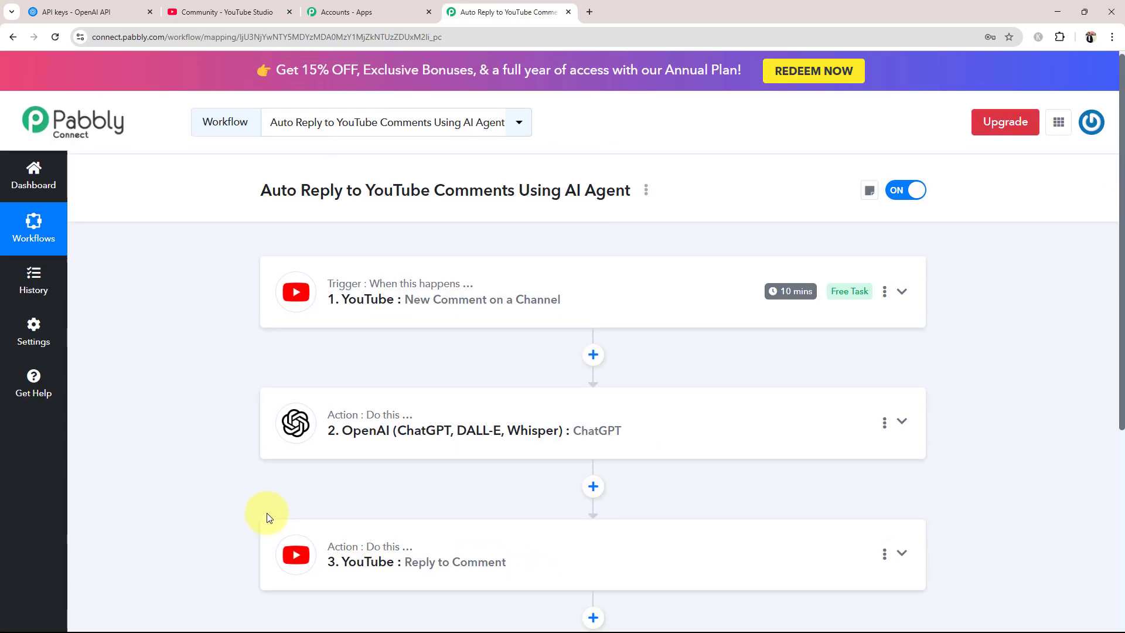
{"action": "scroll", "coordinate": [268, 517], "scroll_direction": "down", "scroll_amount": 1}
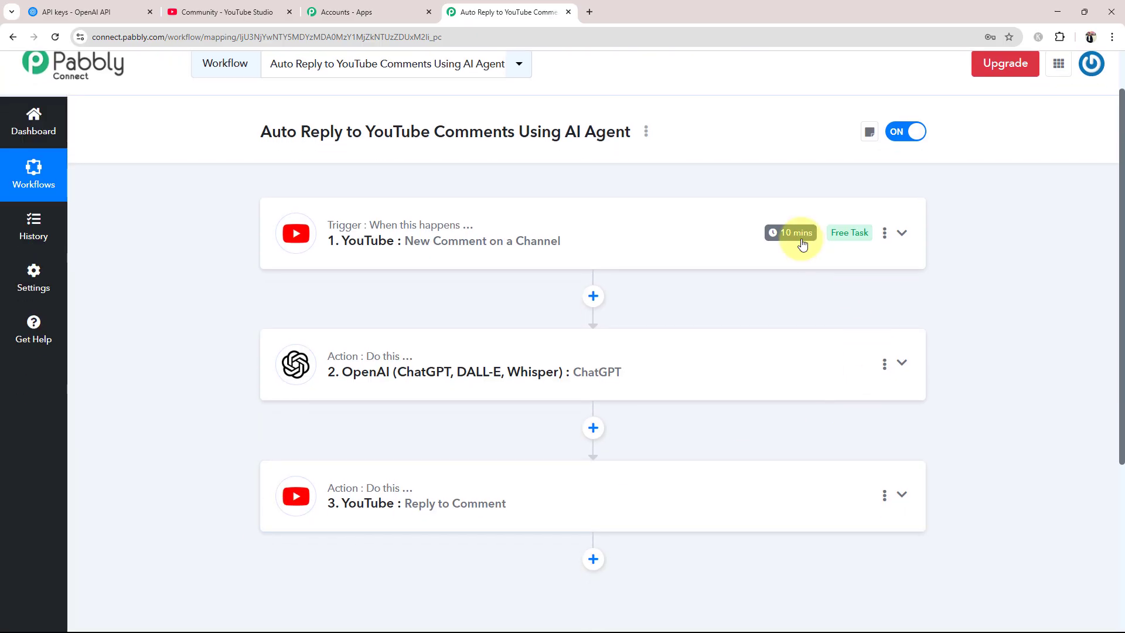
{"action": "mouse_move", "coordinate": [801, 242]}
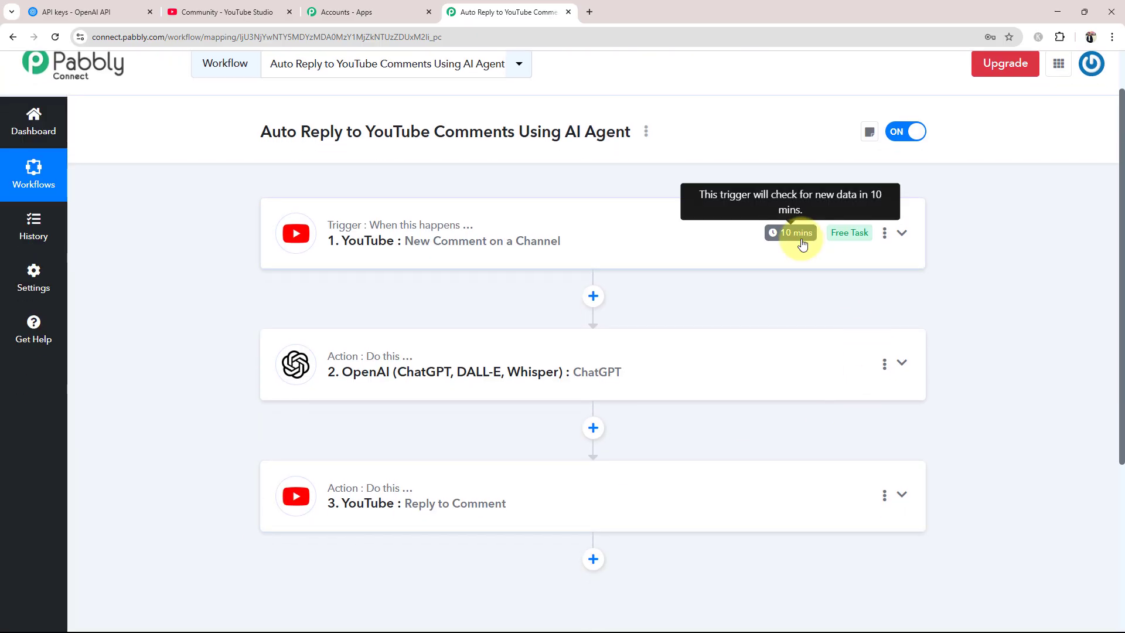